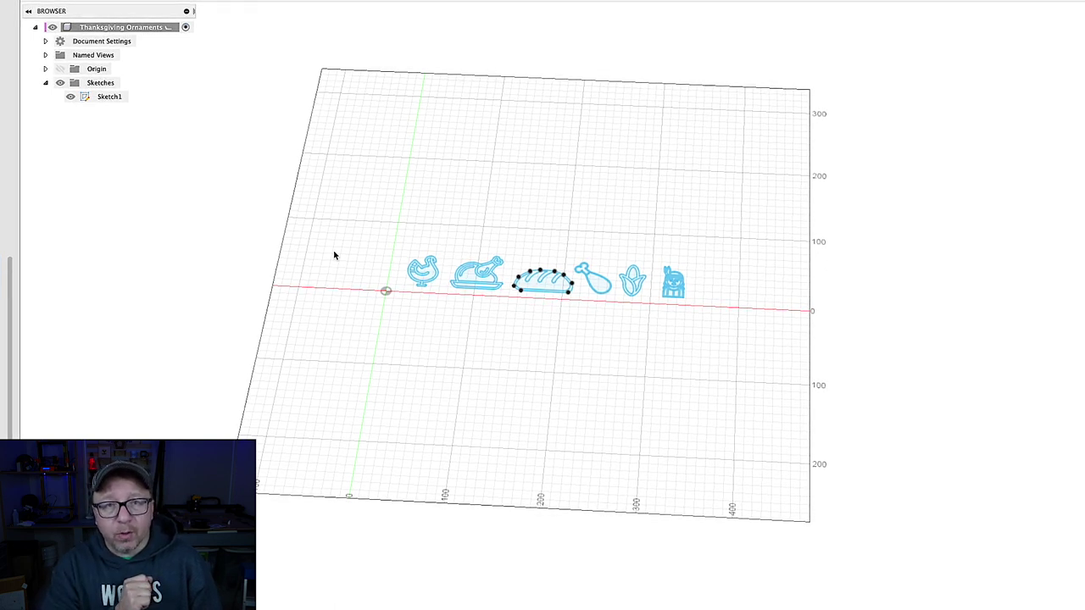
# Reopen Sketch1 for editing from the design's contents
pyautogui.click(107, 97)
pyautogui.doubleClick(108, 97)
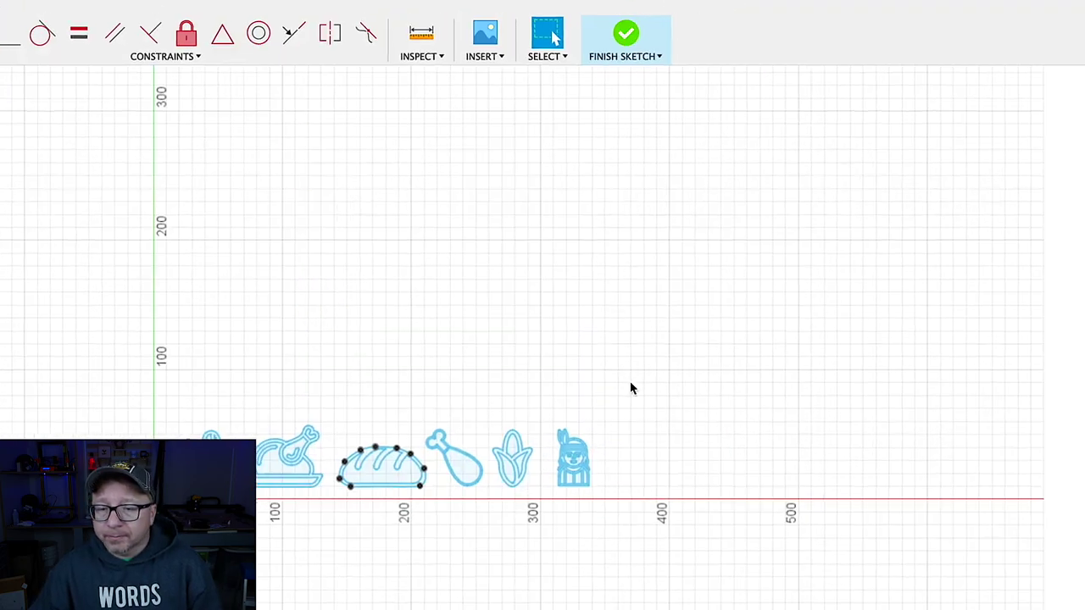
pyautogui.scroll(-3, 797, 410)
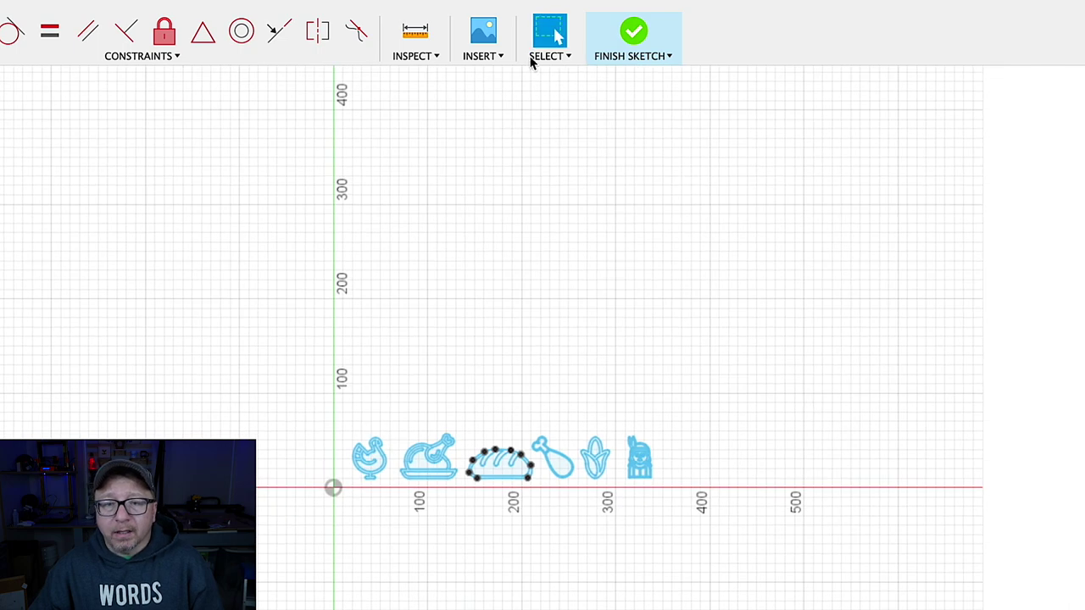
# Start an SVG insert and choose miscellaneous.svg from the Thanksgiving folder
pyautogui.click(482, 61)
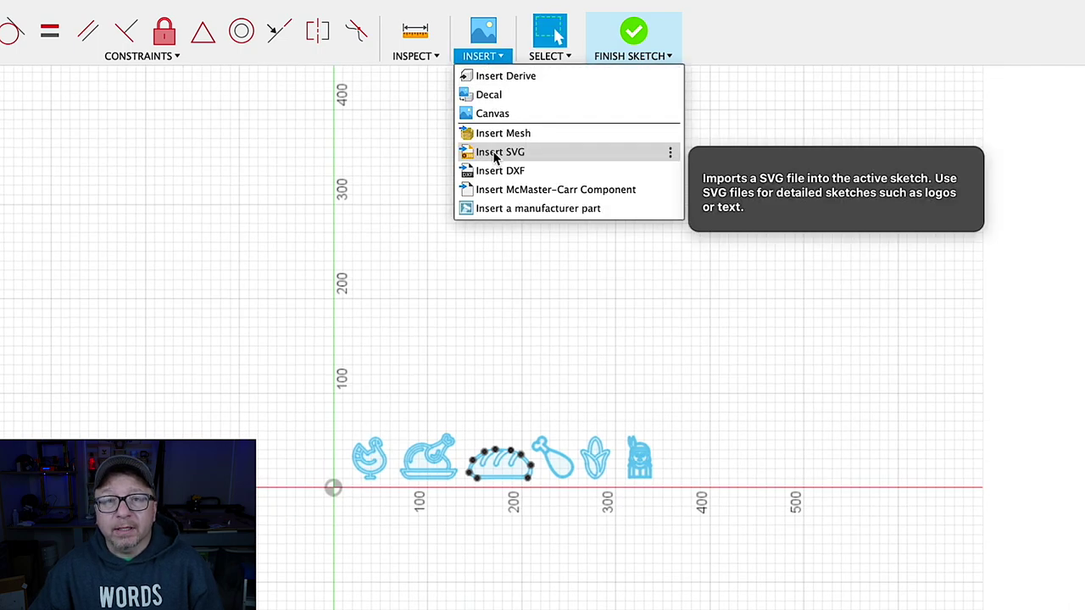
pyautogui.click(496, 153)
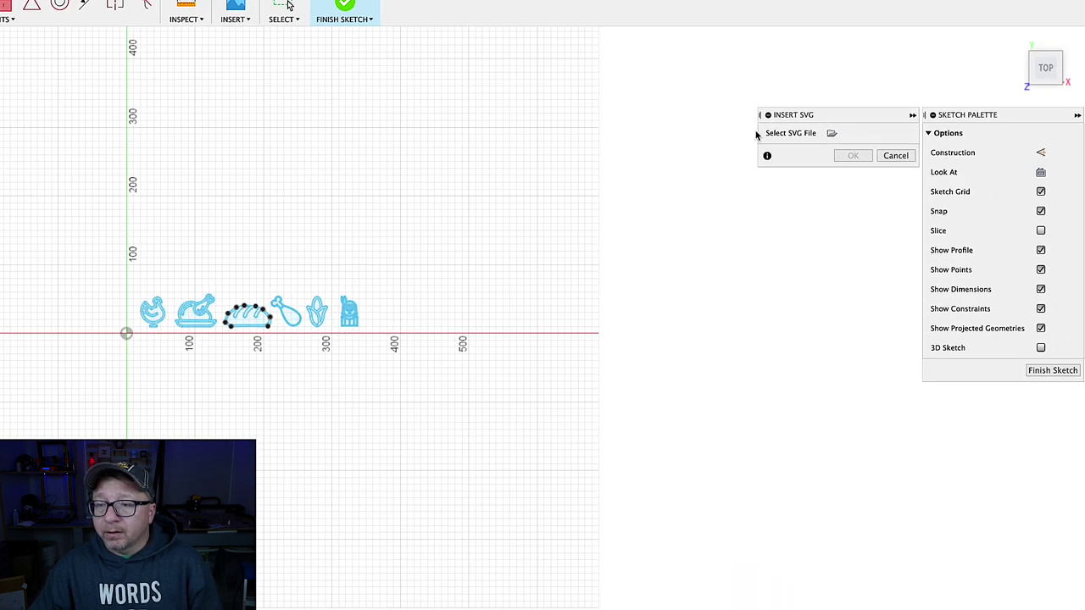
pyautogui.click(832, 134)
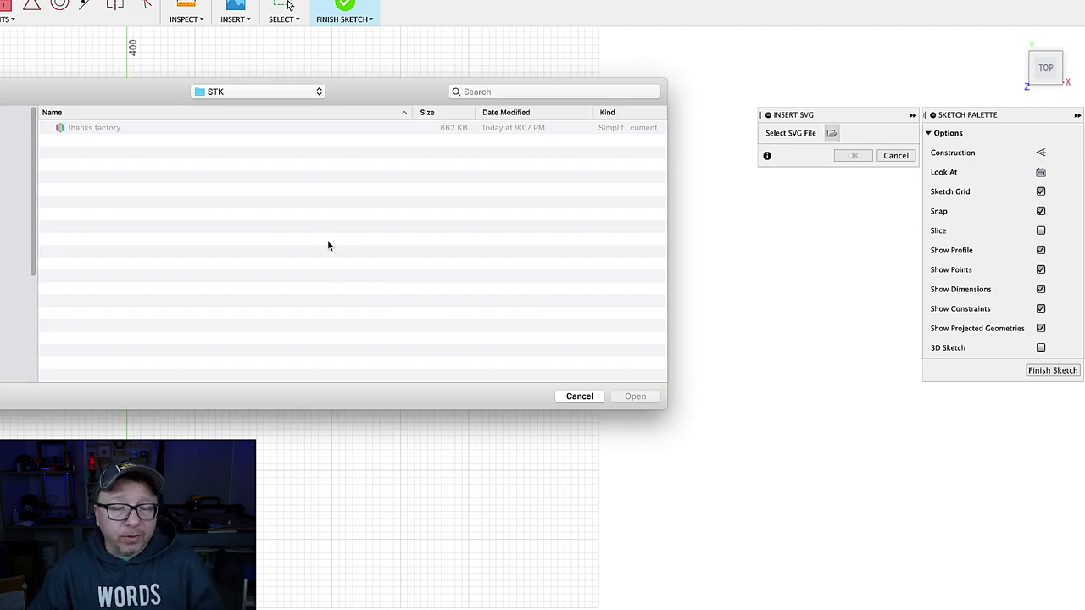
pyautogui.click(253, 92)
pyautogui.click(191, 157)
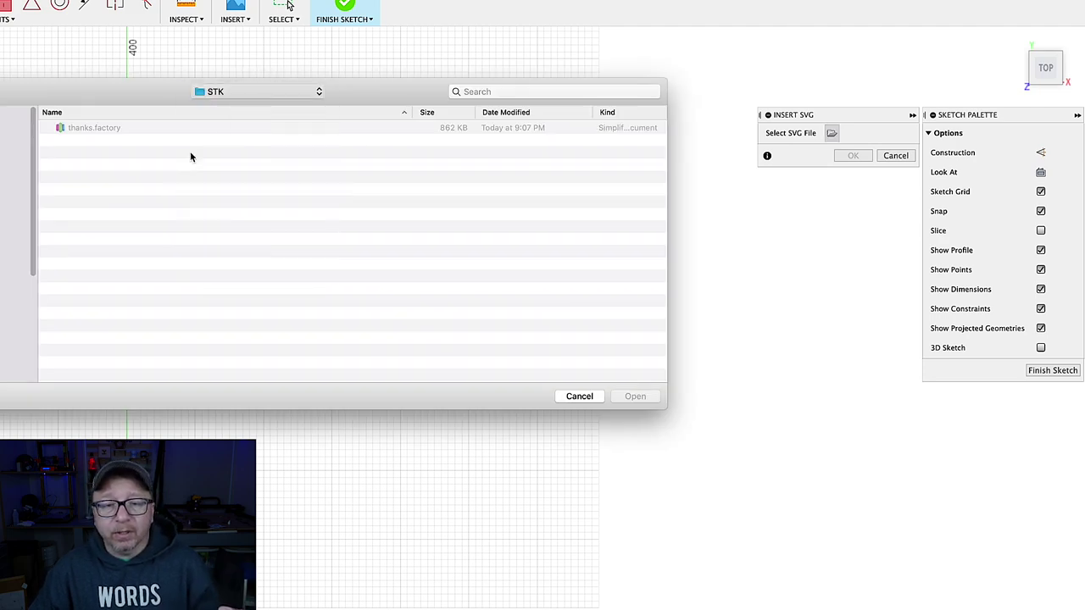
pyautogui.click(109, 339)
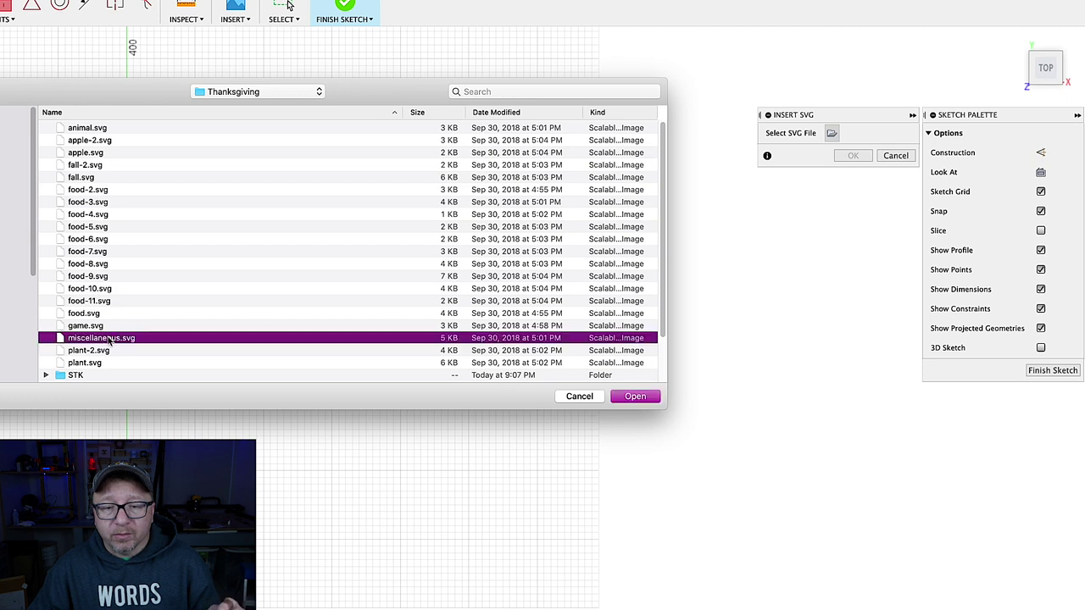
pyautogui.click(644, 397)
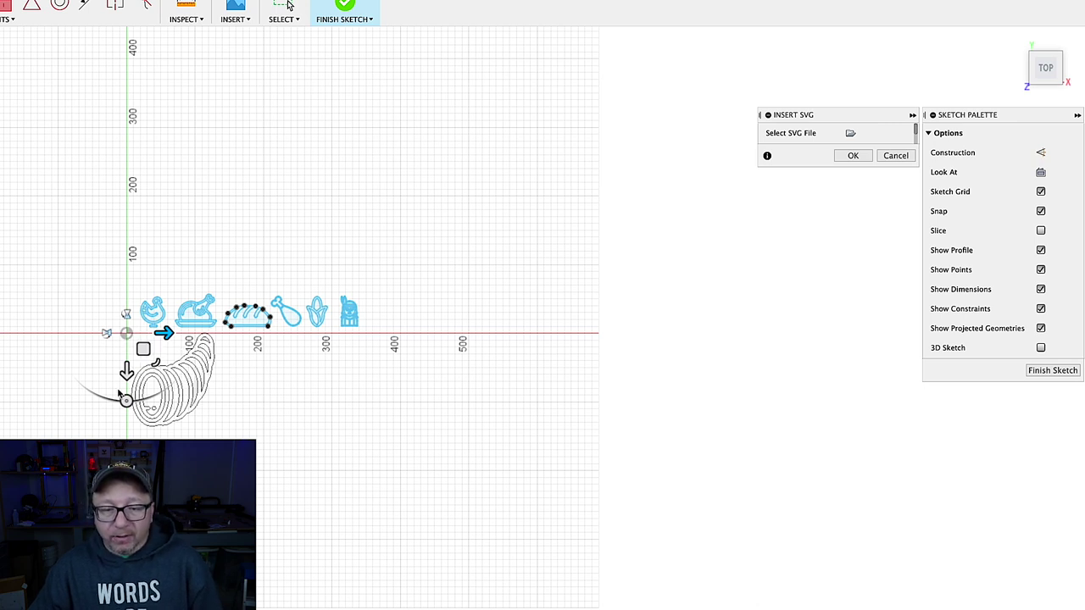
# Move the cornucopia right and up, shrink it, and set it beside the pilgrim in the icon row
pyautogui.moveTo(164, 334); pyautogui.dragTo(400, 334)
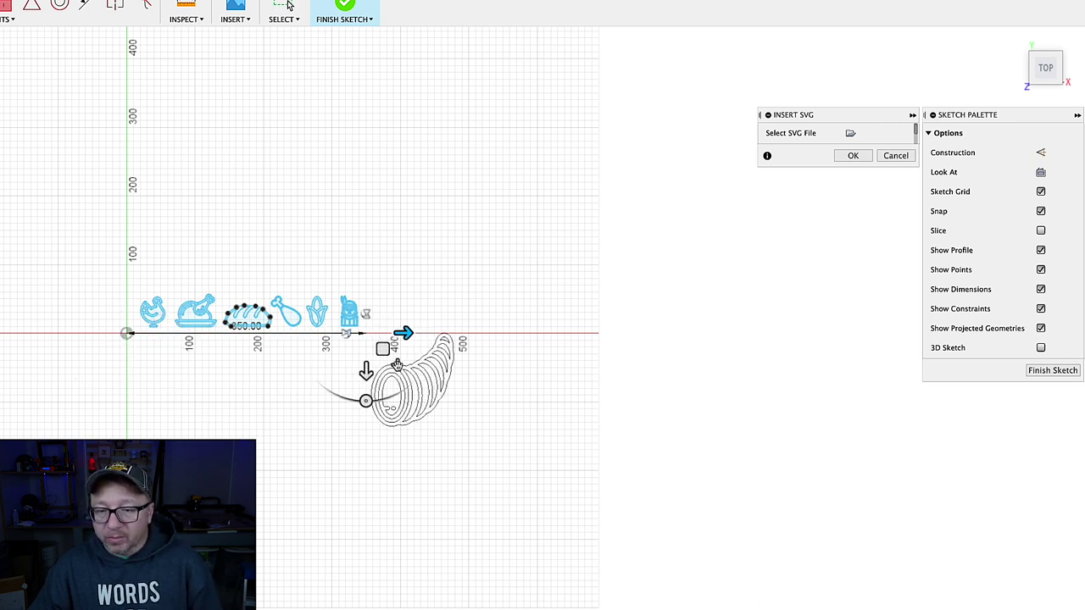
pyautogui.moveTo(365, 371); pyautogui.dragTo(365, 287)
pyautogui.scroll(10, 385, 305)
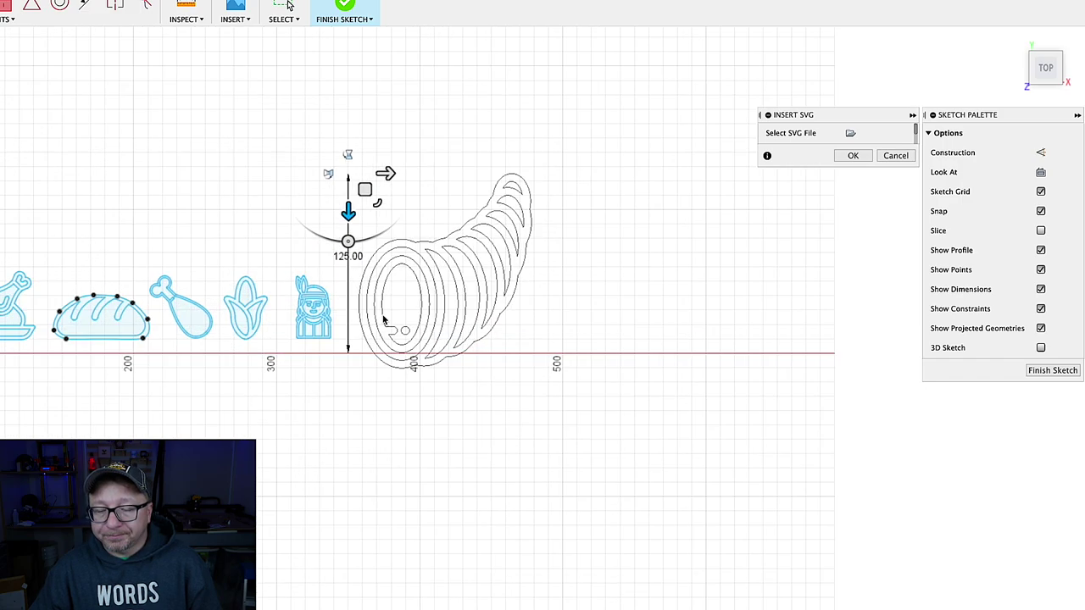
pyautogui.scroll(2, 251, 237)
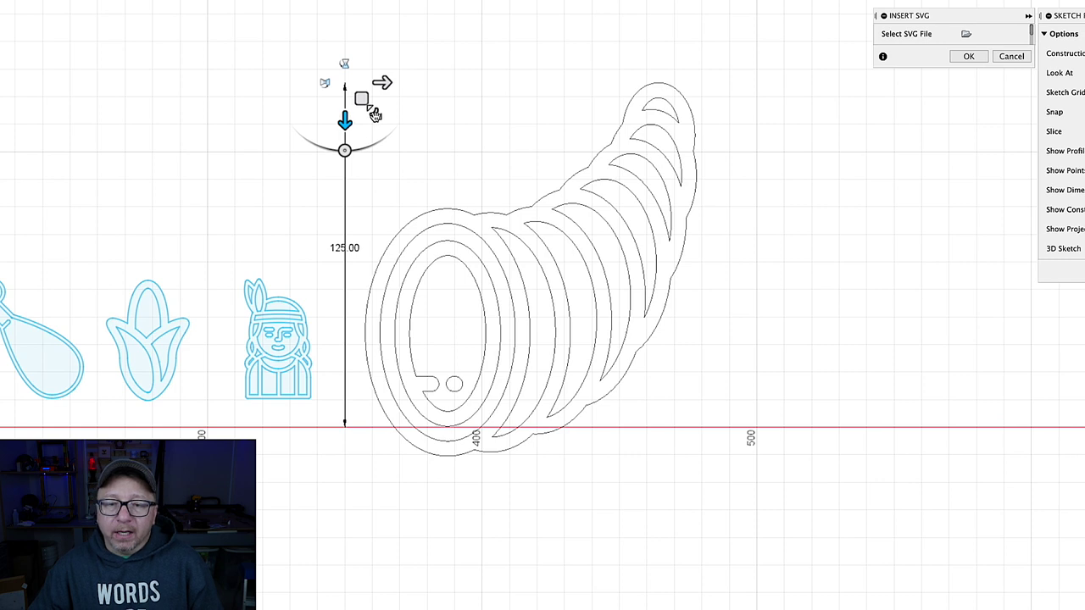
pyautogui.moveTo(363, 101); pyautogui.dragTo(367, 103)
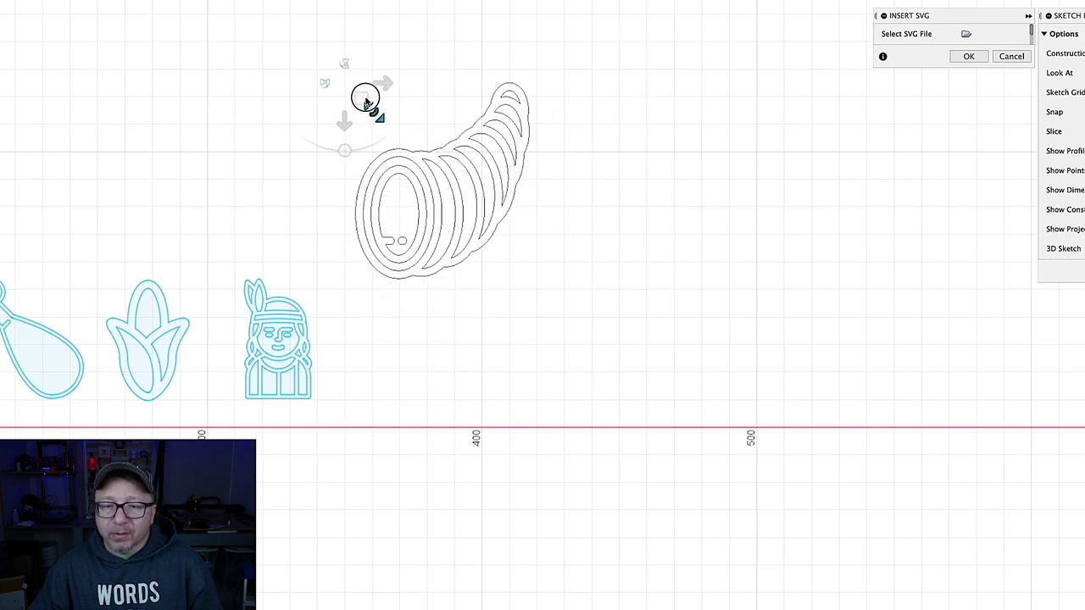
pyautogui.moveTo(347, 119); pyautogui.dragTo(345, 286)
pyautogui.scroll(2, 345, 286)
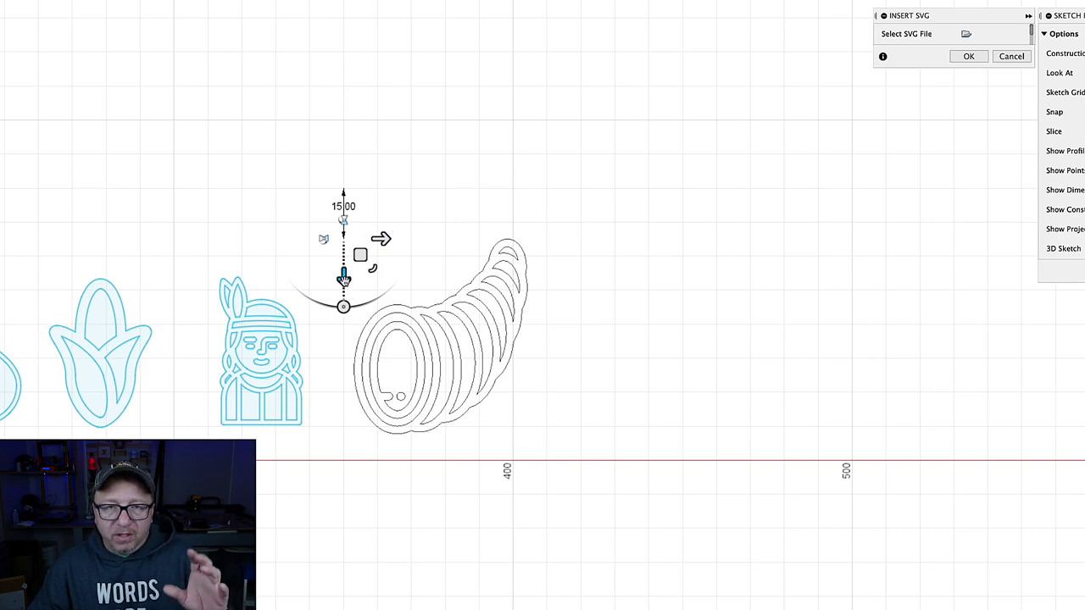
pyautogui.scroll(3, 343, 278)
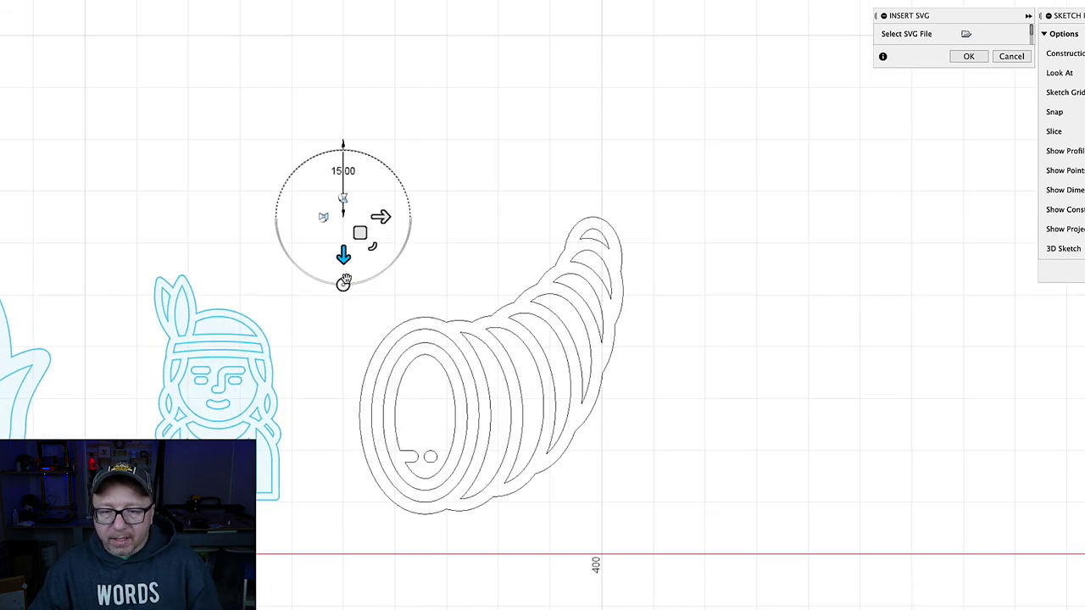
pyautogui.moveTo(342, 243); pyautogui.dragTo(343, 291)
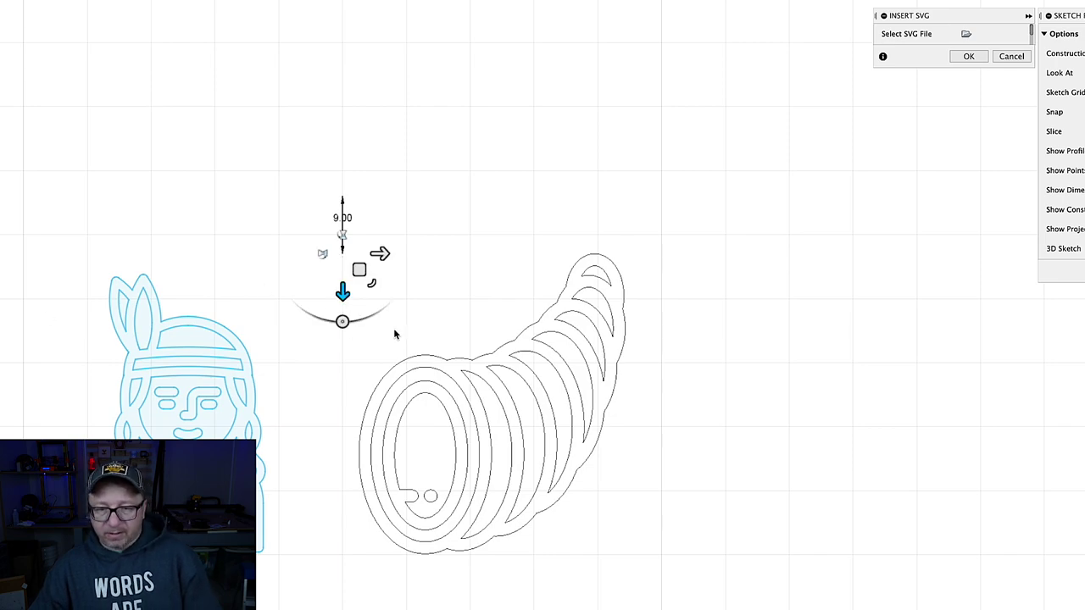
pyautogui.scroll(-6, 395, 330)
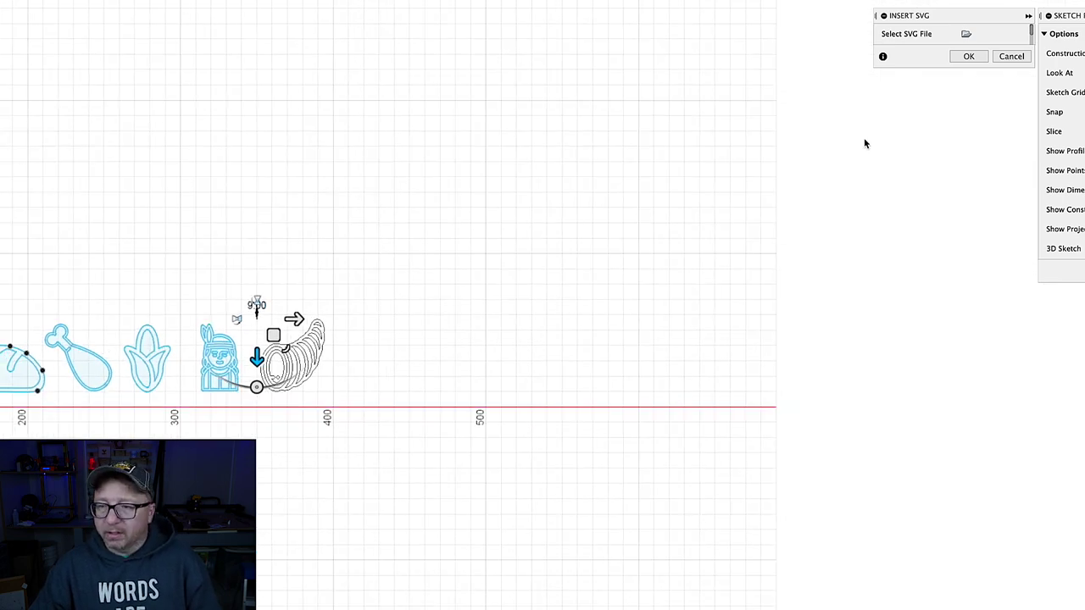
# Confirm the SVG insert so the cornucopia becomes part of Sketch1
pyautogui.click(968, 56)
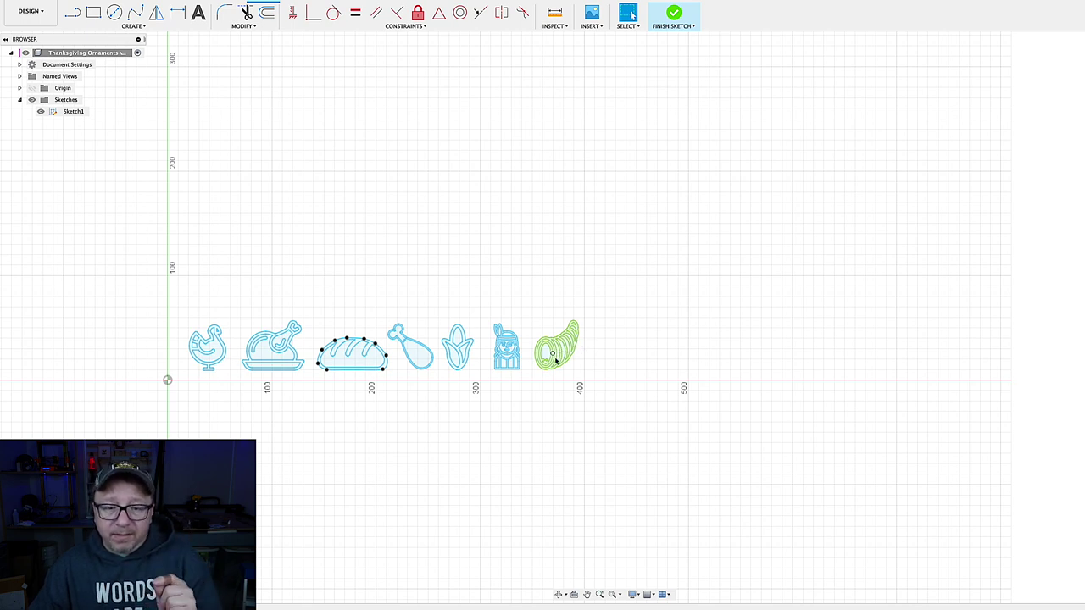
pyautogui.scroll(5, 545, 339)
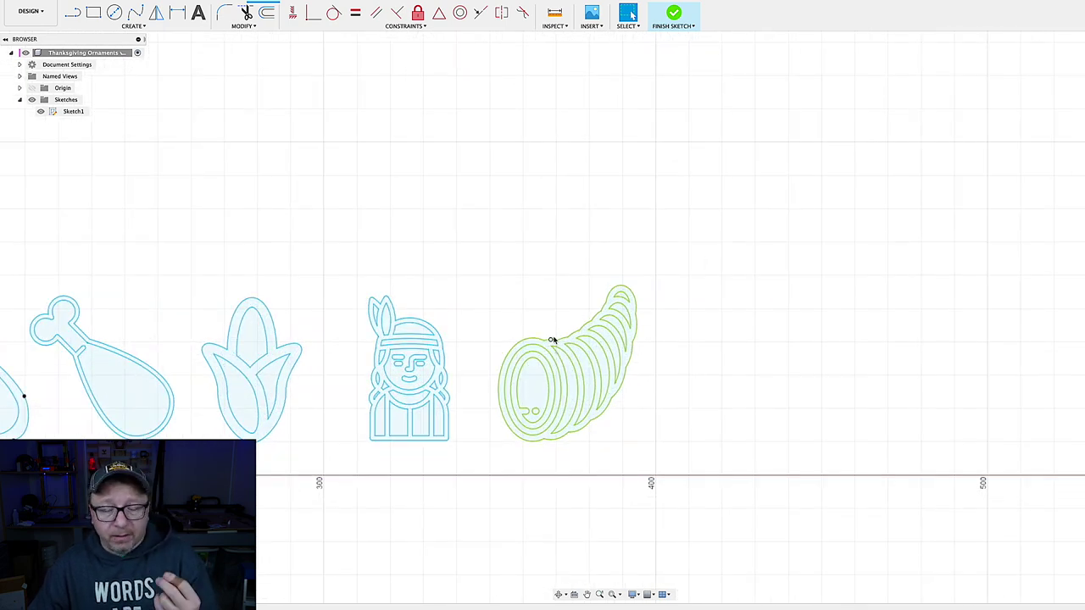
pyautogui.scroll(-2, 558, 342)
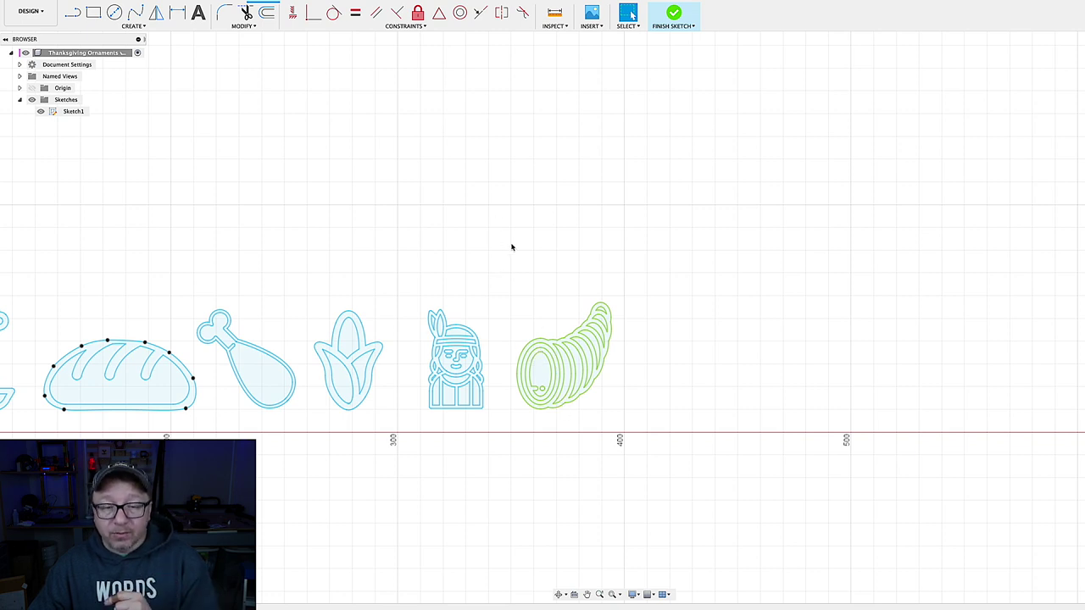
# Unfix the whole cornucopia outline with a window selection
pyautogui.click(417, 12)
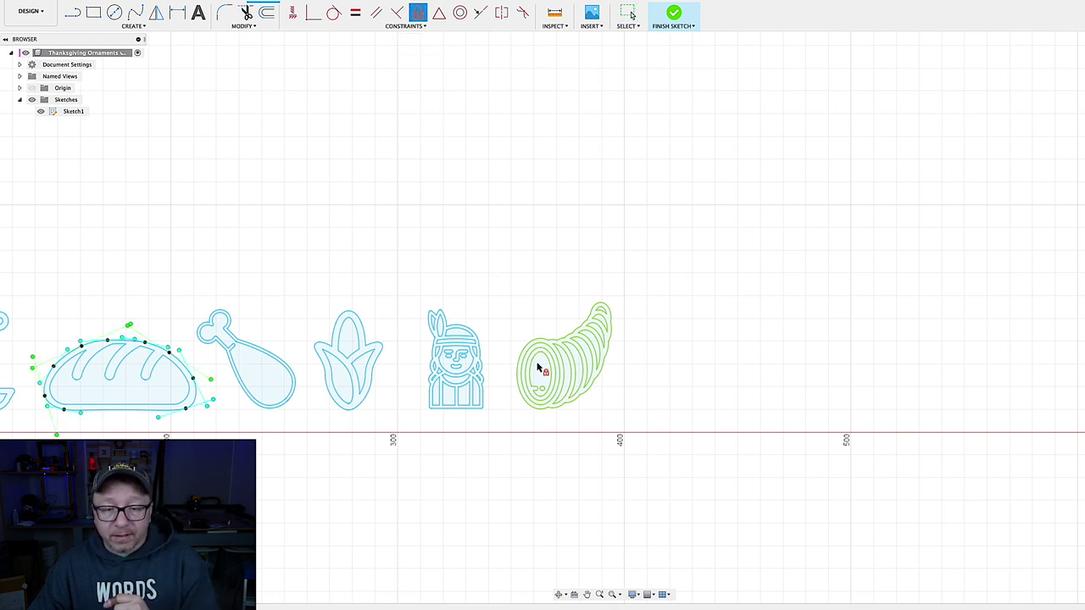
pyautogui.moveTo(507, 301); pyautogui.dragTo(661, 421)
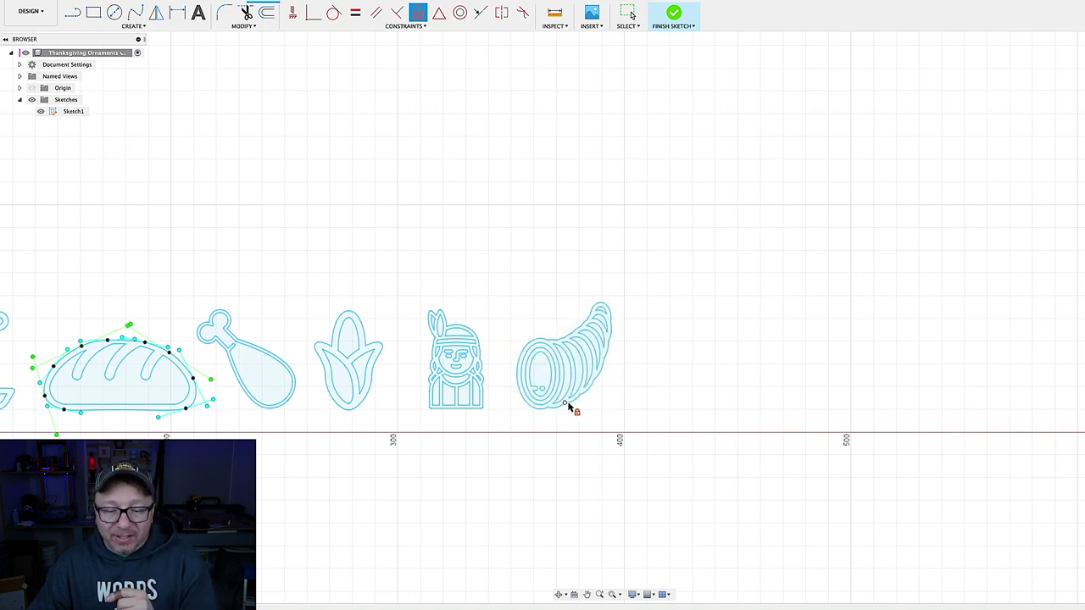
pyautogui.scroll(3, 549, 412)
pyautogui.scroll(4, 532, 417)
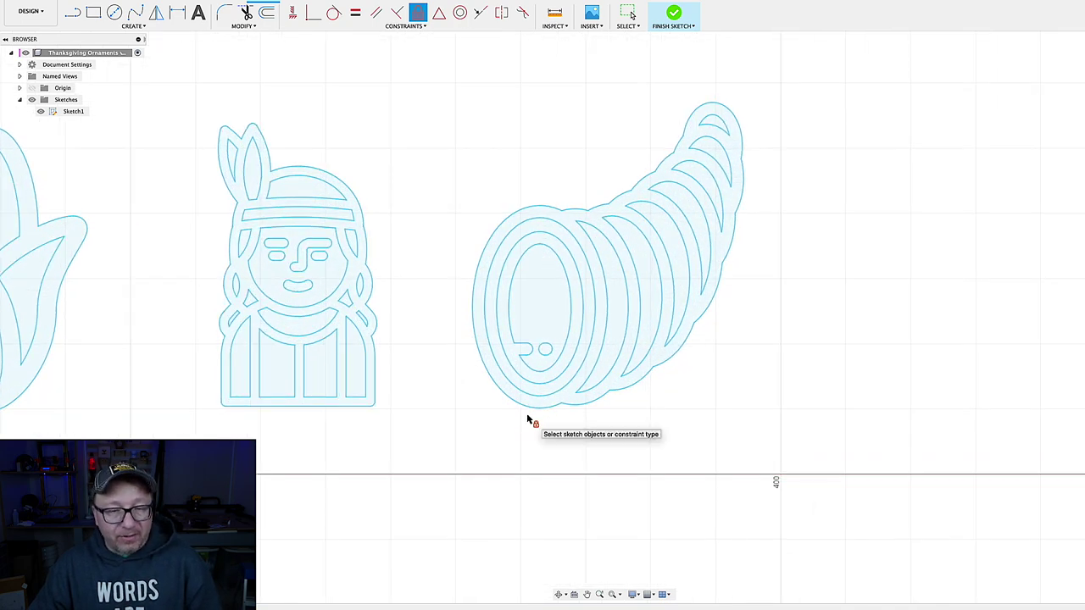
# Delete the small circle inside the cornucopia
pyautogui.press('Escape')
pyautogui.scroll(5, 538, 410)
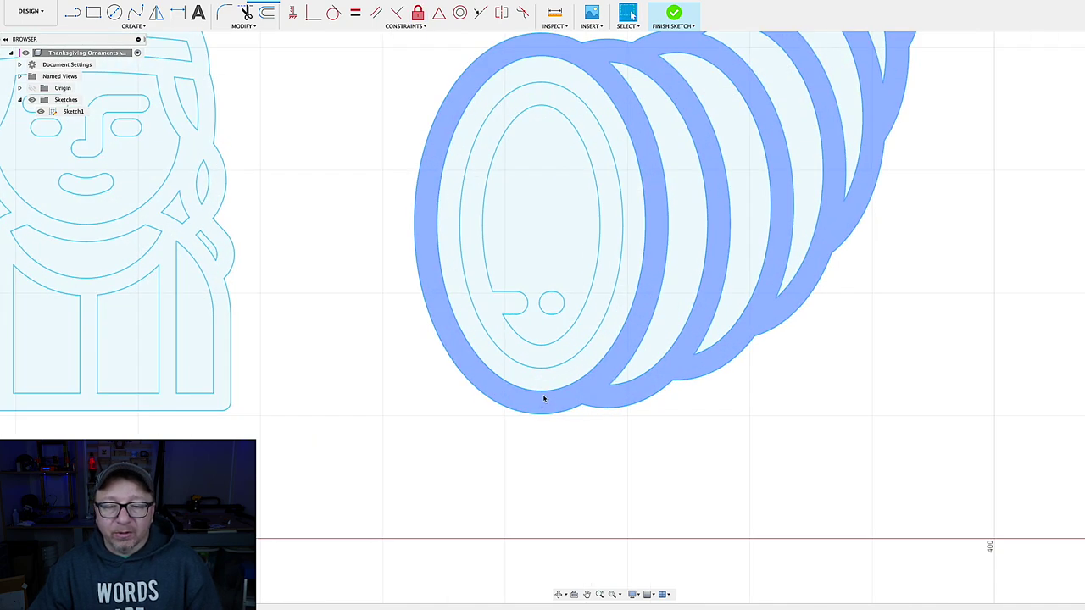
pyautogui.moveTo(537, 284); pyautogui.dragTo(572, 325)
pyautogui.click(573, 326)
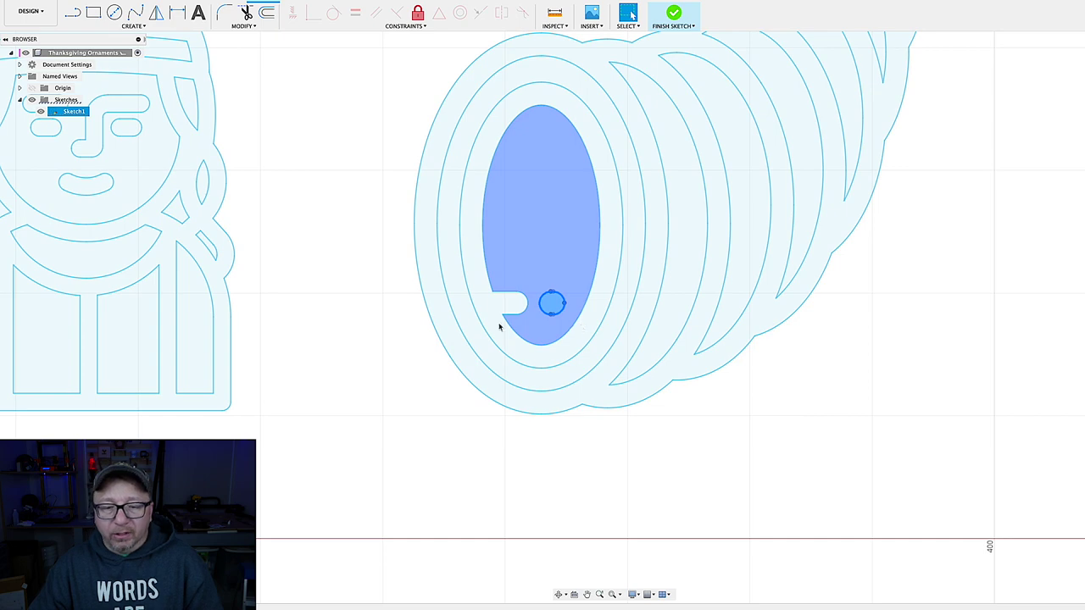
pyautogui.press('Delete')
pyautogui.scroll(5, 509, 313)
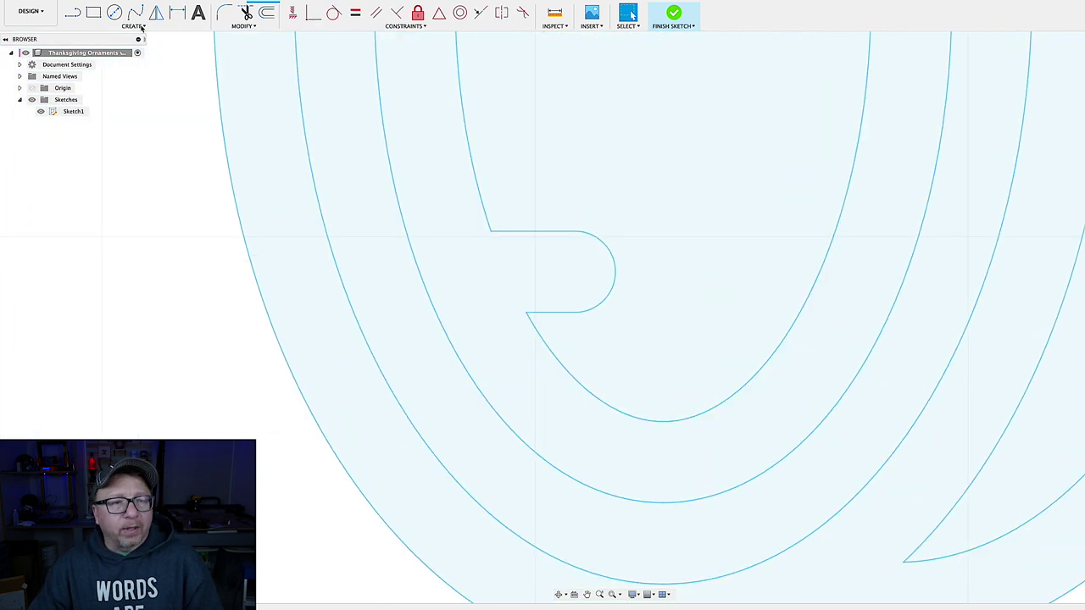
# Draw a three-point fit point spline across the slot to close the ring
pyautogui.click(142, 26)
pyautogui.moveTo(115, 113)
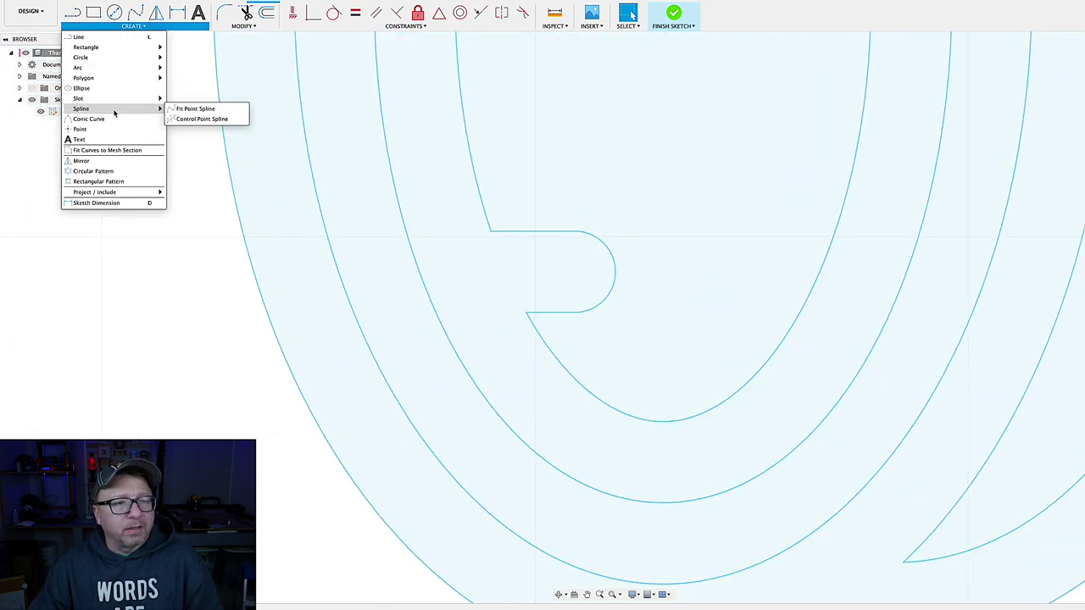
pyautogui.click(188, 109)
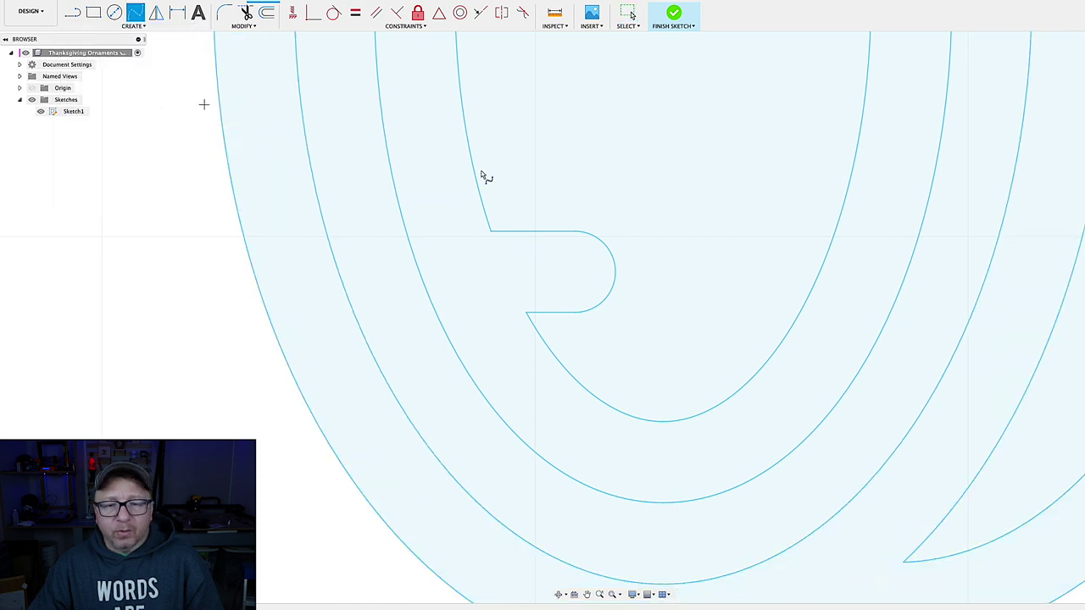
pyautogui.click(490, 231)
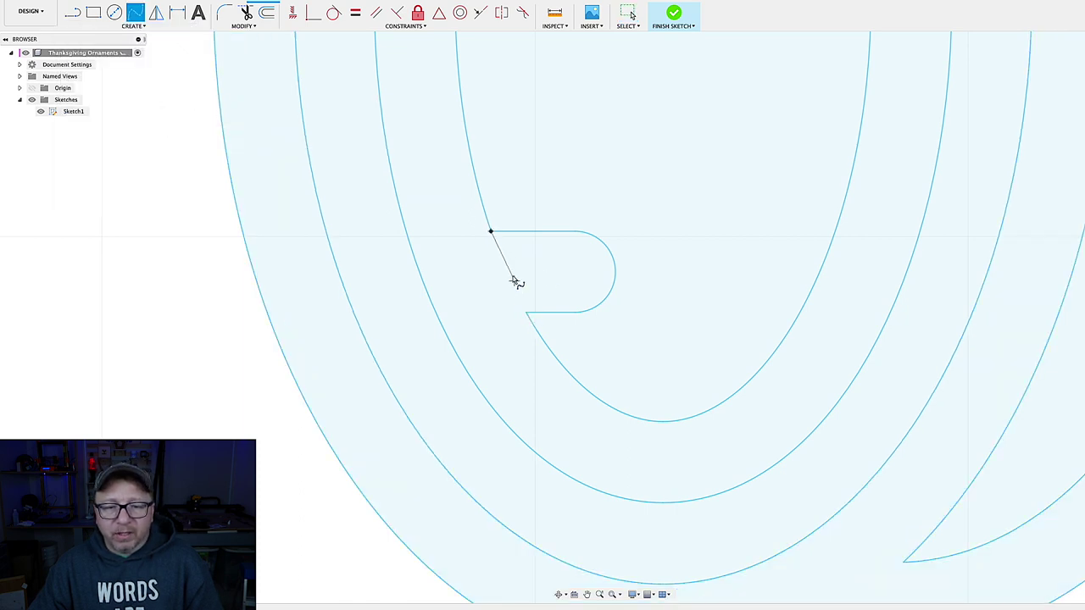
pyautogui.click(509, 274)
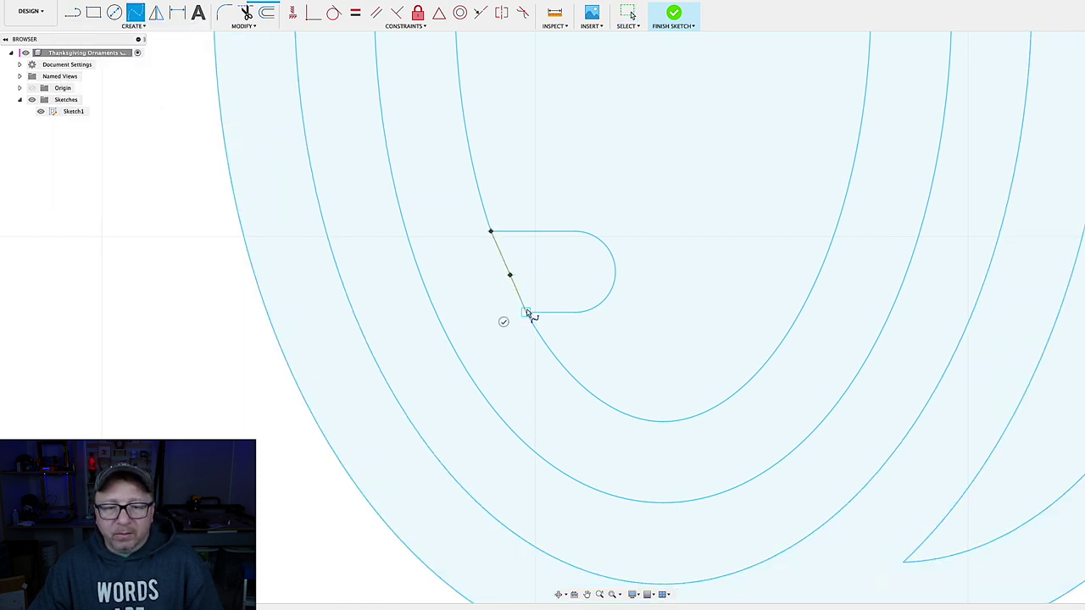
pyautogui.click(526, 313)
pyautogui.press('Return')
pyautogui.scroll(5, 519, 292)
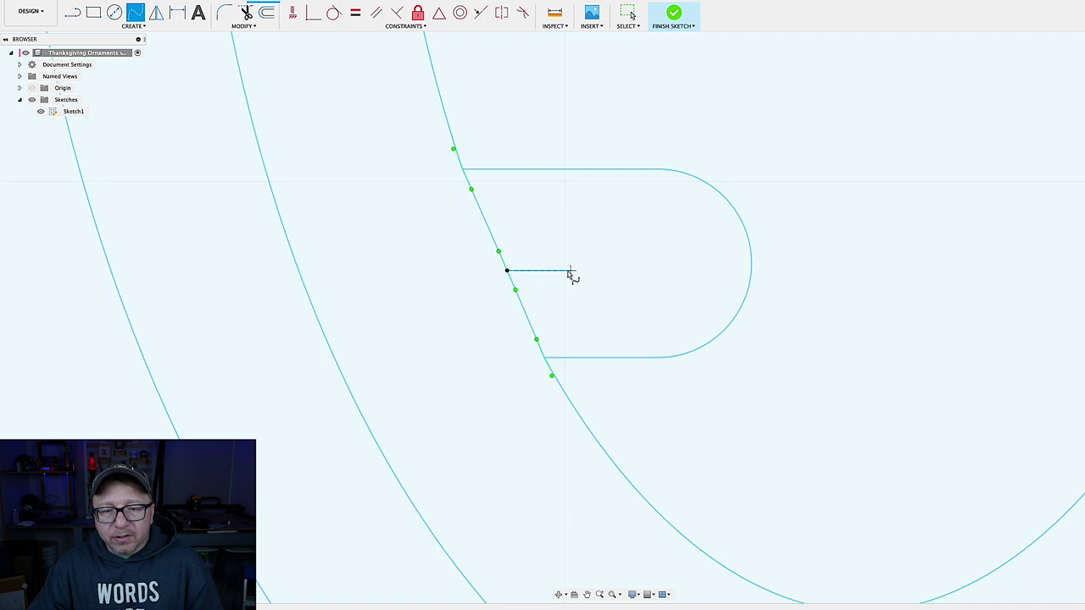
# Delete the slot's straight edges and arc pieces from the cornucopia
pyautogui.press('Escape')
pyautogui.click(508, 271)
pyautogui.press('Delete')
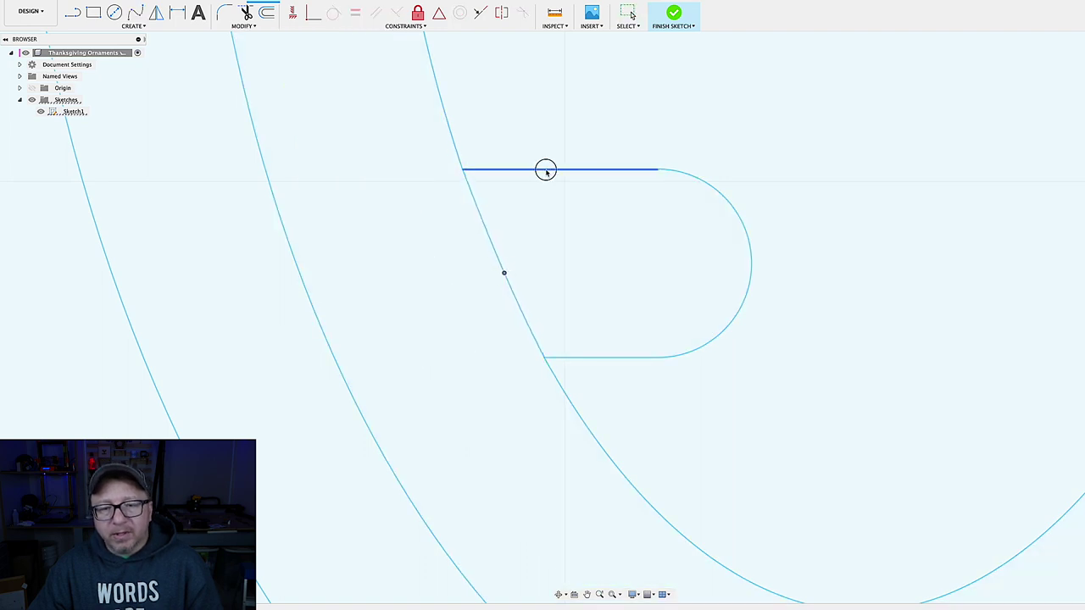
pyautogui.click(700, 184)
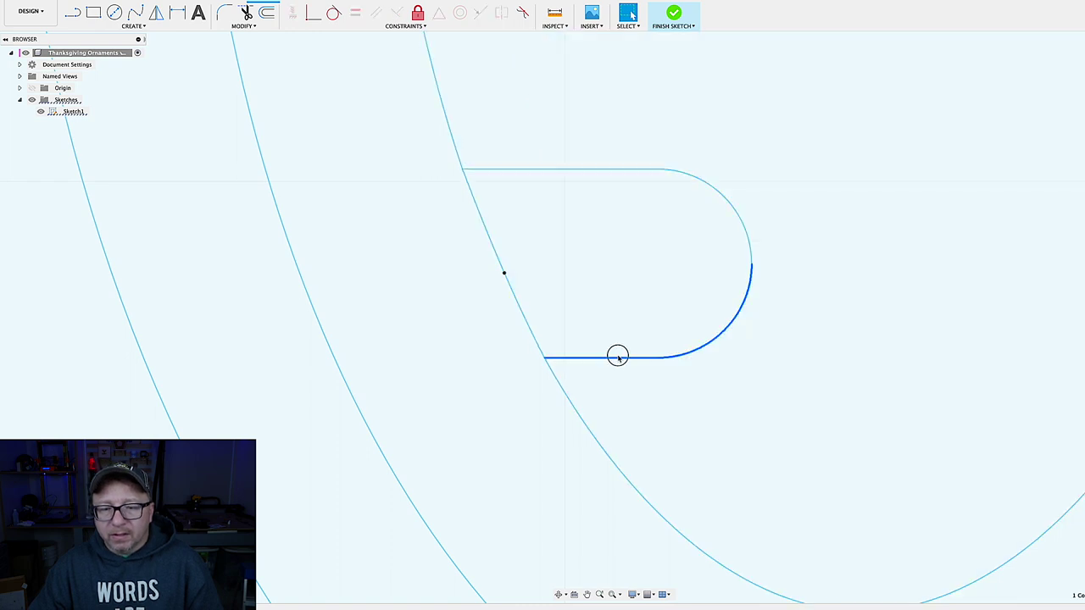
pyautogui.click(617, 355)
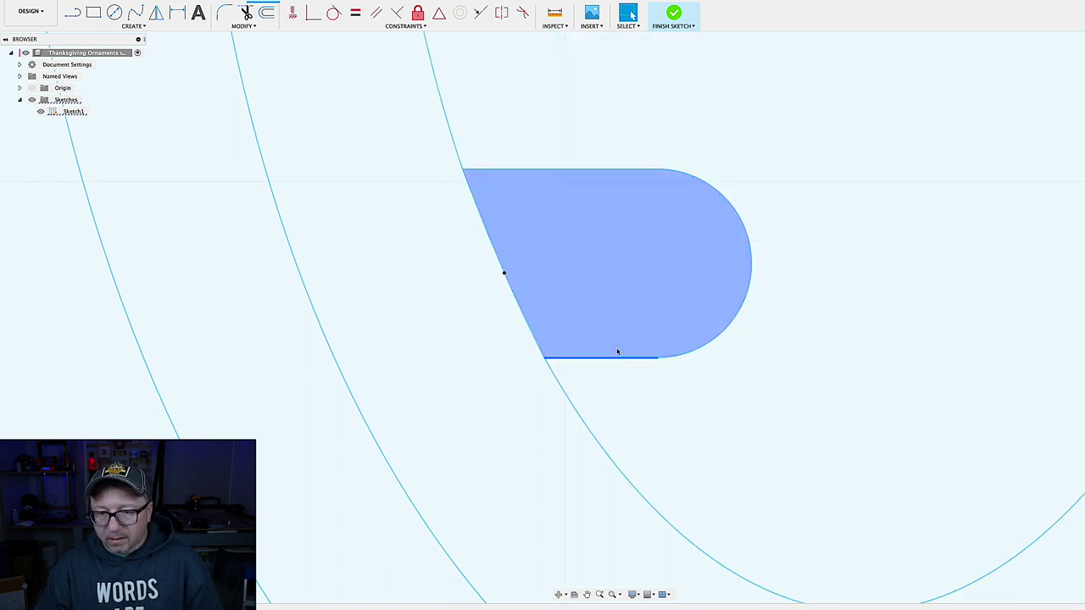
pyautogui.press('Delete')
pyautogui.scroll(-3, 677, 210)
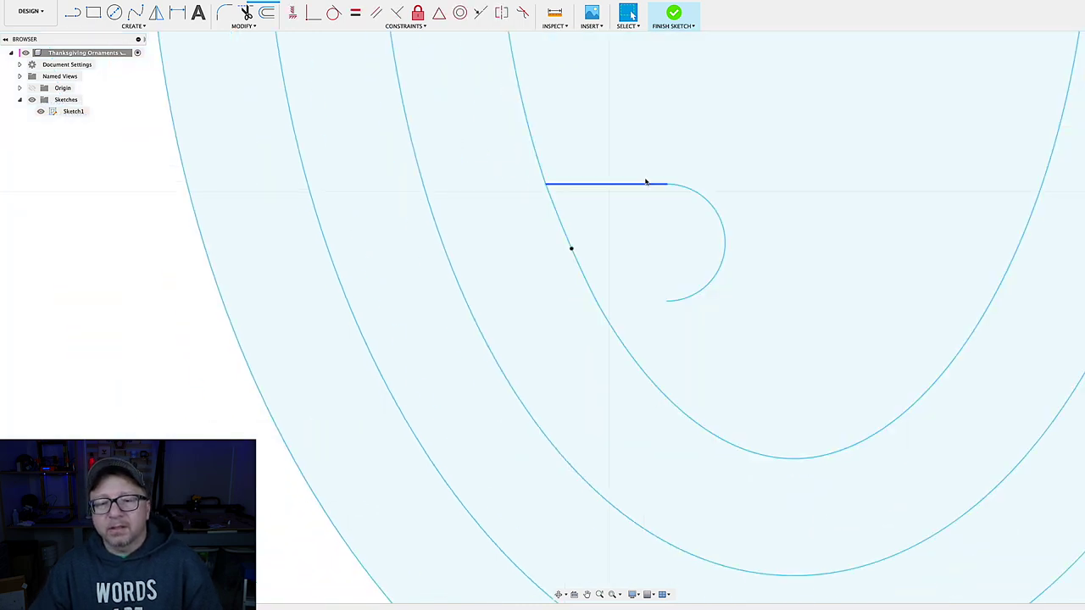
pyautogui.click(638, 184)
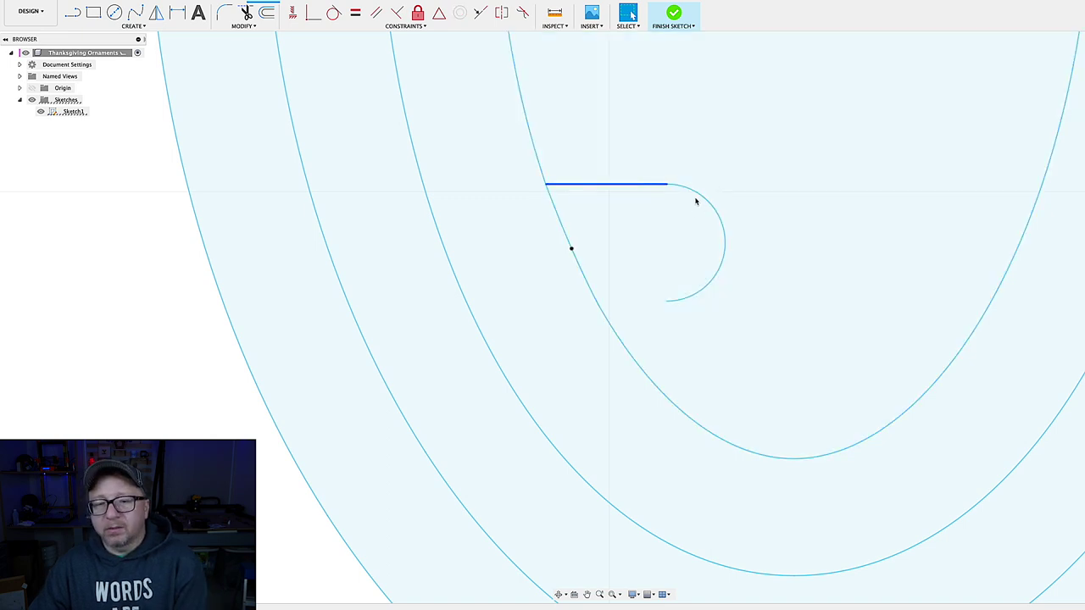
pyautogui.press('Delete')
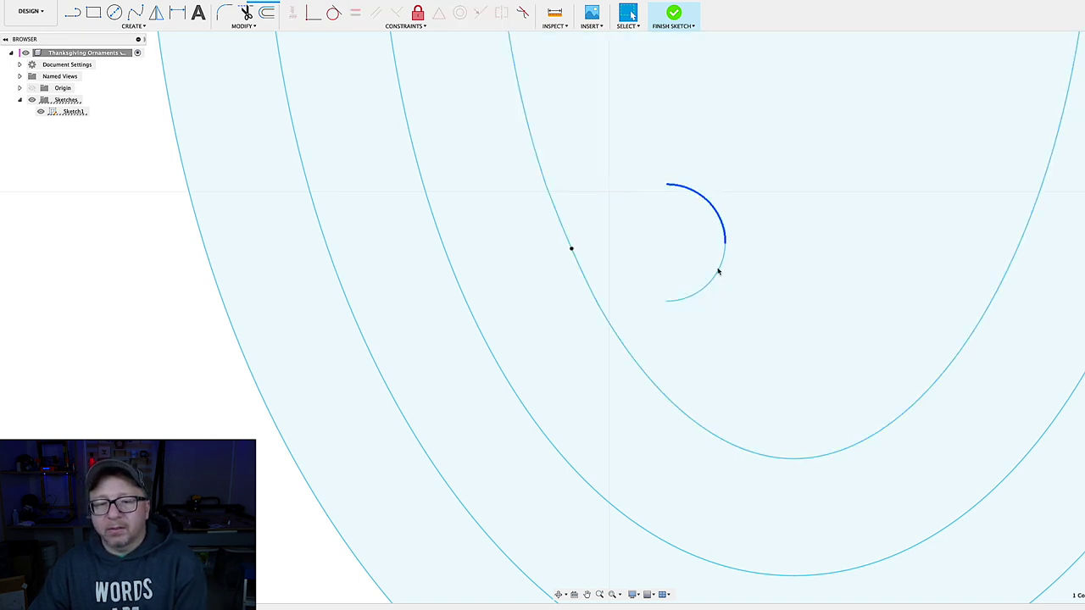
pyautogui.press('Delete')
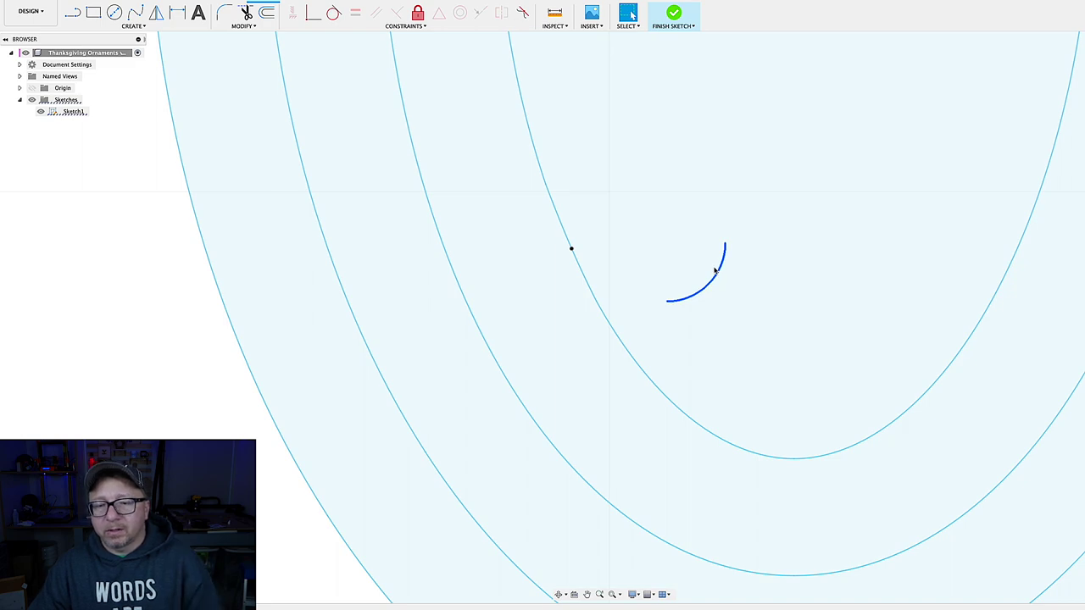
pyautogui.press('Delete')
pyautogui.scroll(-6, 713, 269)
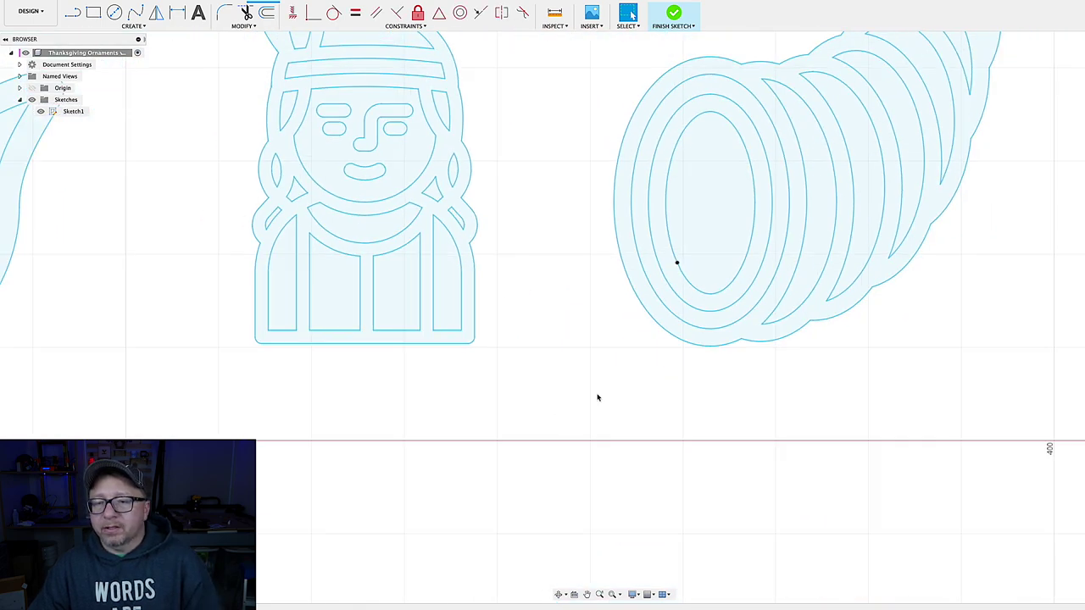
pyautogui.scroll(-3, 598, 397)
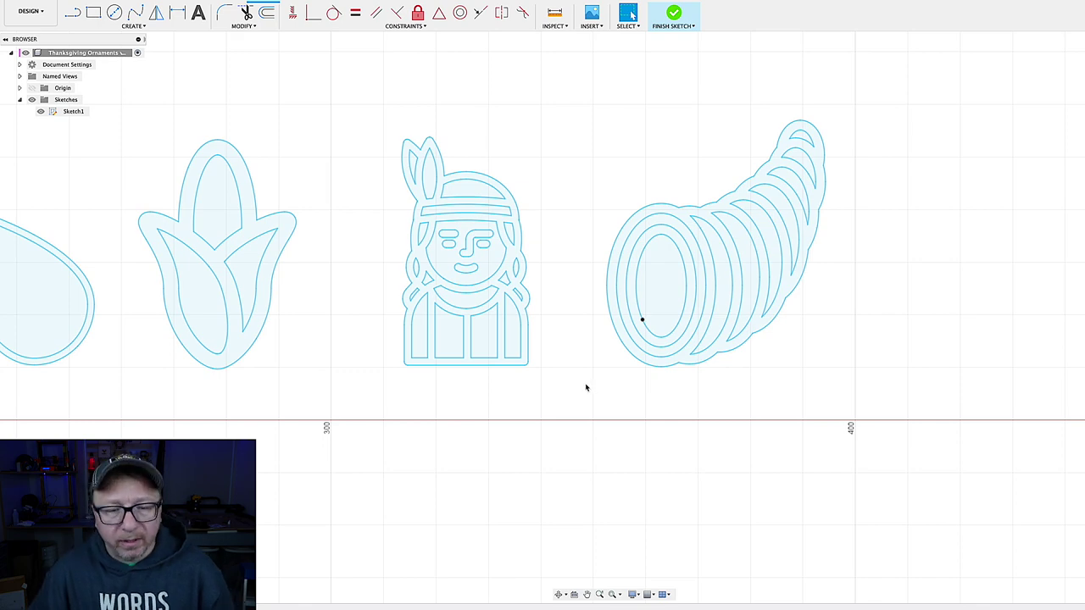
pyautogui.scroll(-8, 585, 386)
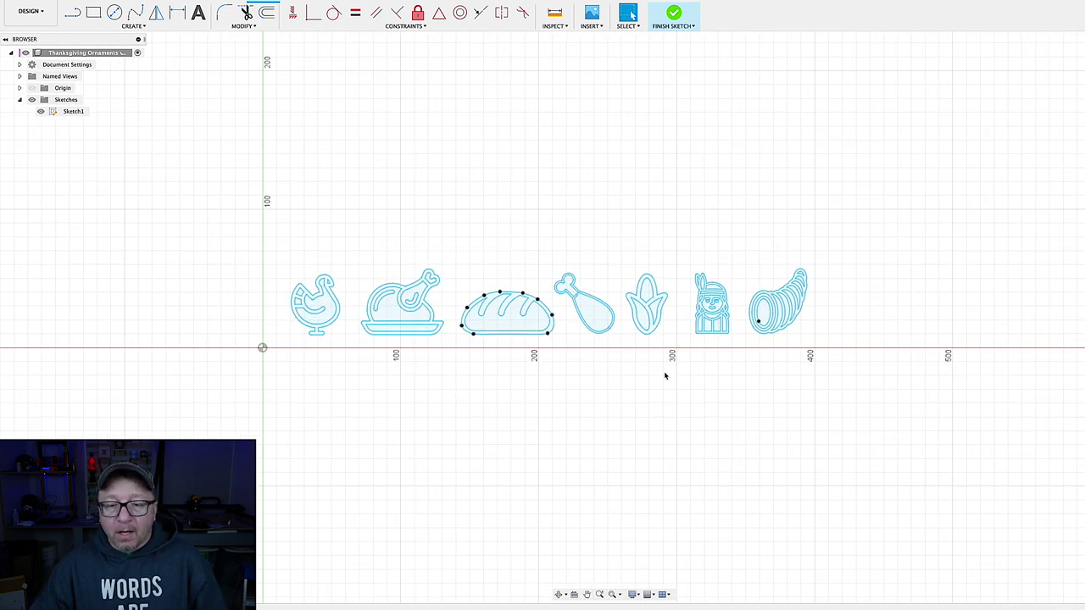
pyautogui.press('Return')
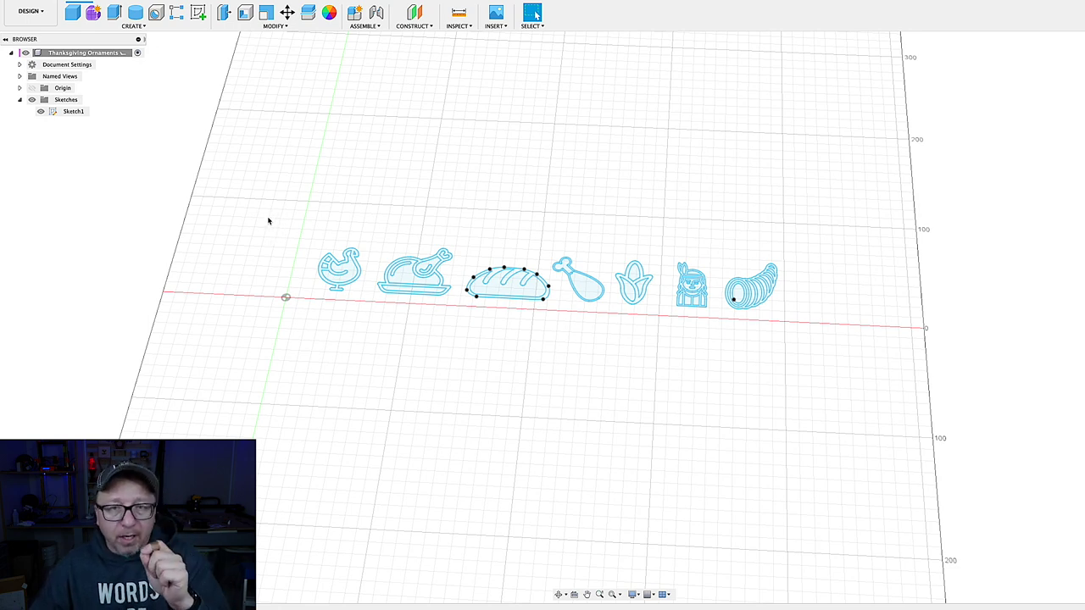
pyautogui.doubleClick(74, 111)
pyautogui.scroll(5, 330, 229)
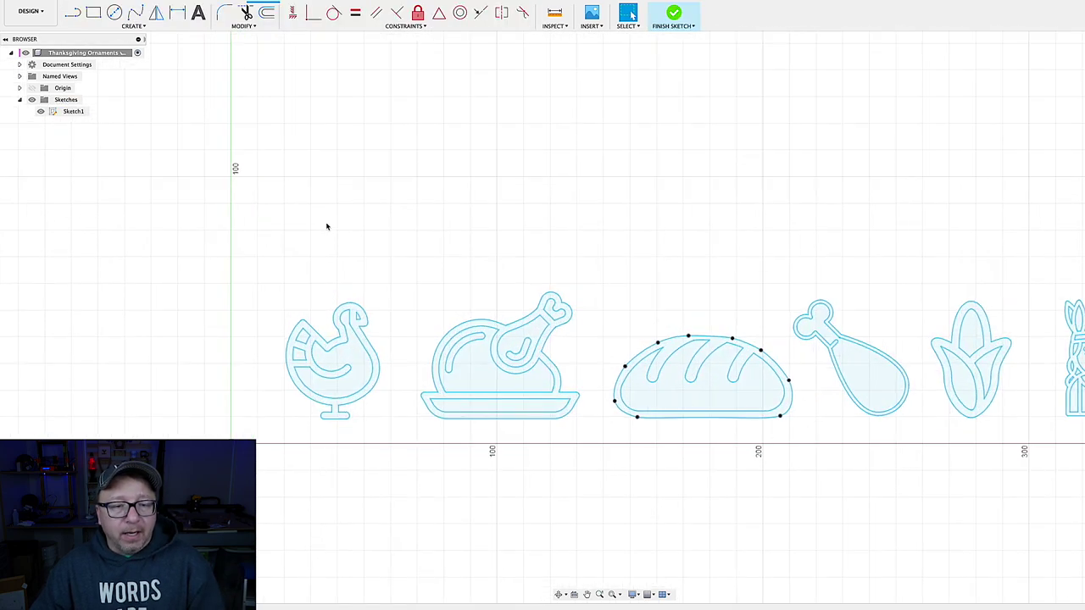
pyautogui.moveTo(343, 310); pyautogui.dragTo(380, 247, button='middle')
pyautogui.scroll(-2, 380, 246)
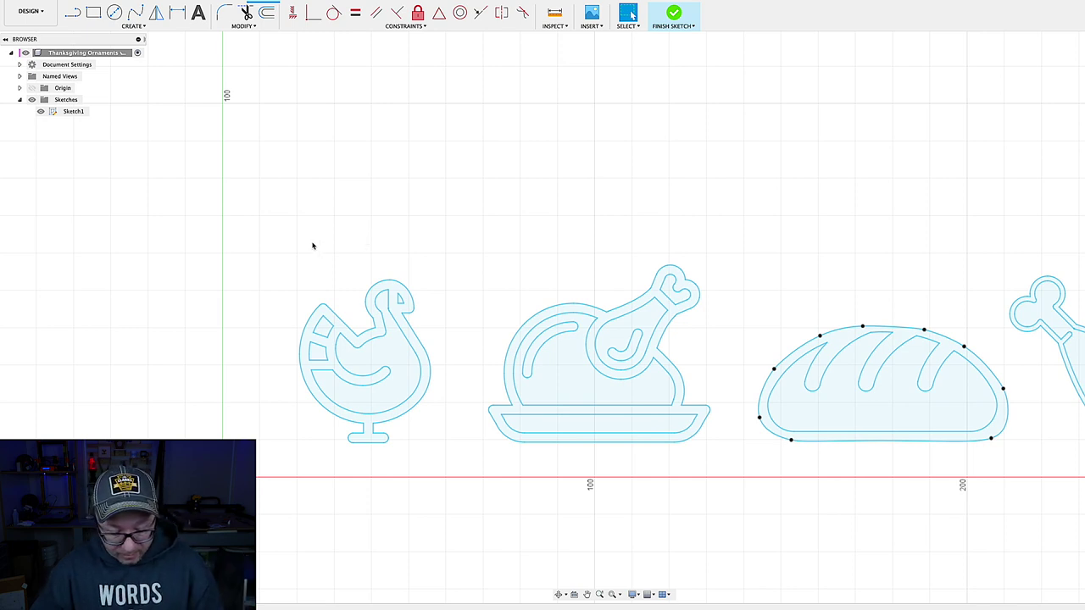
# Draw a 2-point rectangle 15 mm tall and 4 mm wide above the first bird
pyautogui.press('r')
pyautogui.click(372, 177)
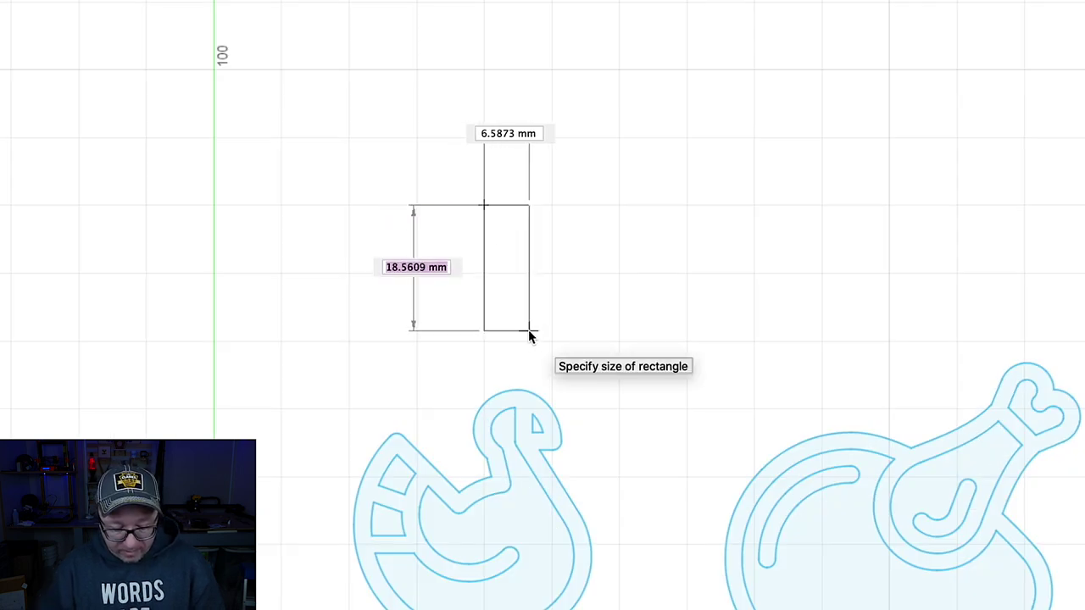
pyautogui.write('10')
pyautogui.press('Tab')
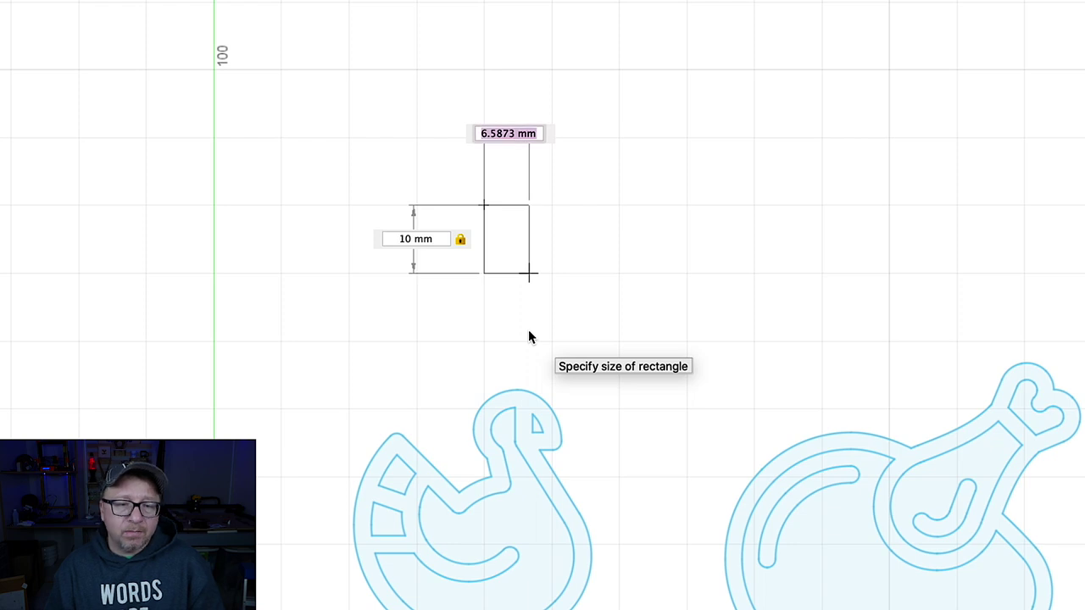
pyautogui.press('Tab')
pyautogui.write('15')
pyautogui.press('Tab')
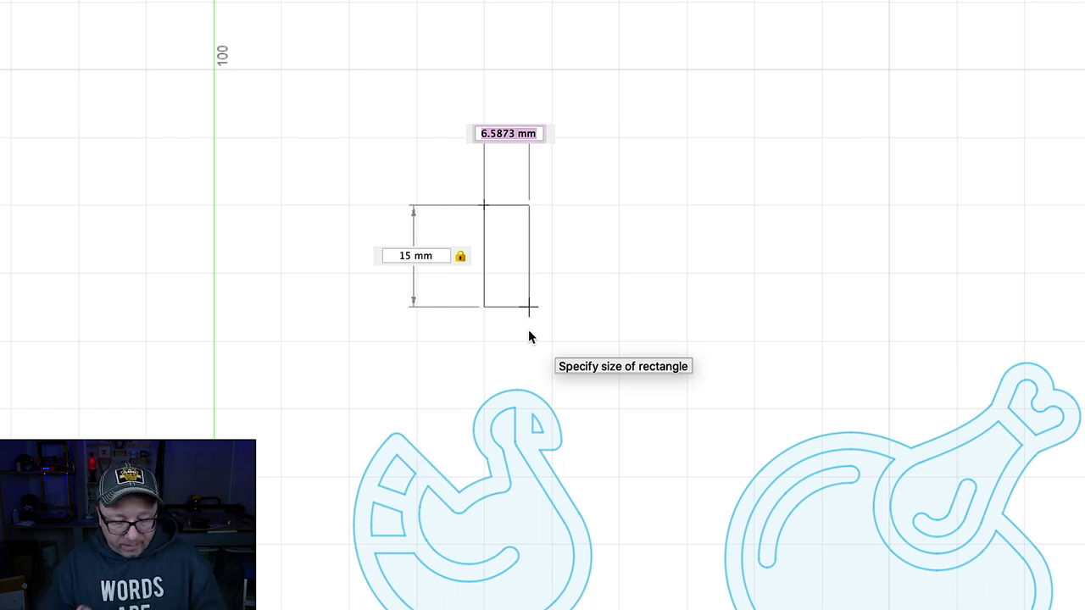
pyautogui.write('3.2')
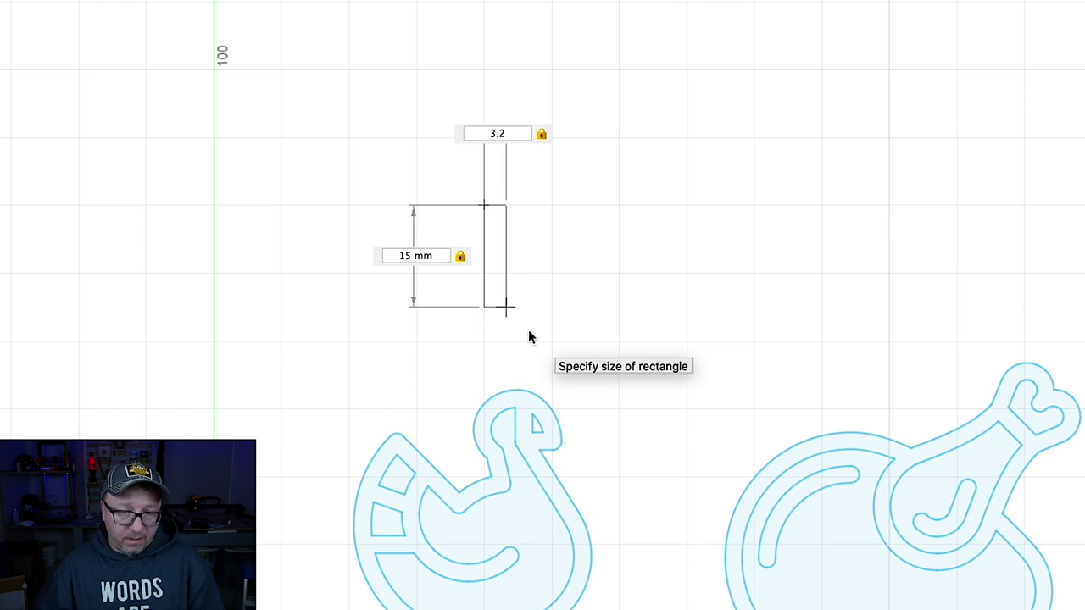
pyautogui.write('.')
pyautogui.press('BackSpace')
pyautogui.press('BackSpace')
pyautogui.write('.0')
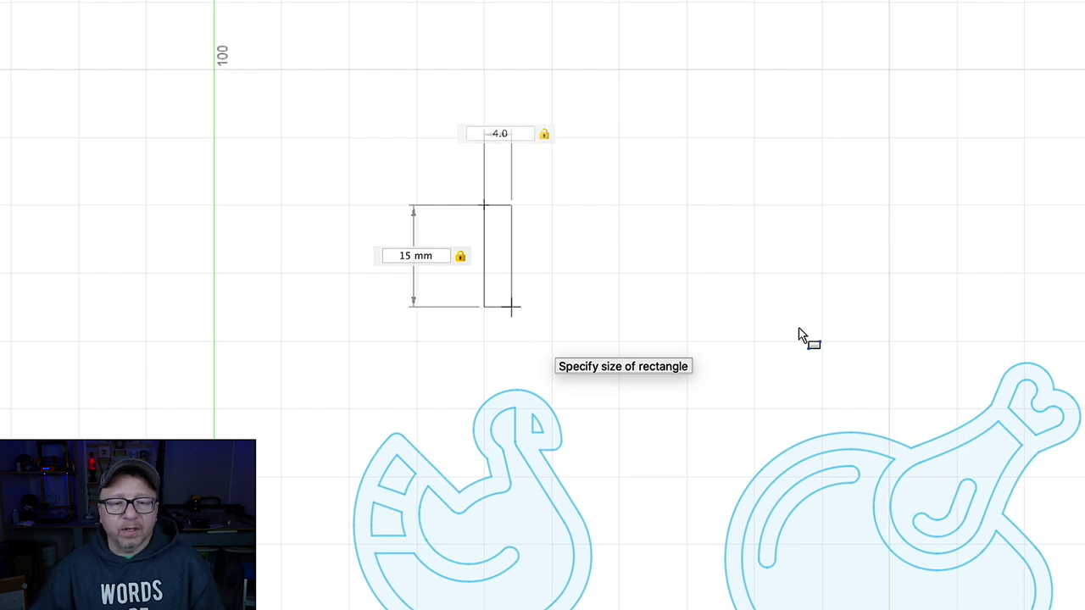
pyautogui.press('Return')
# Draw 5 mm and 8 mm diameter circles on a shared centre beside the rectangle
pyautogui.press('c')
pyautogui.click(565, 156)
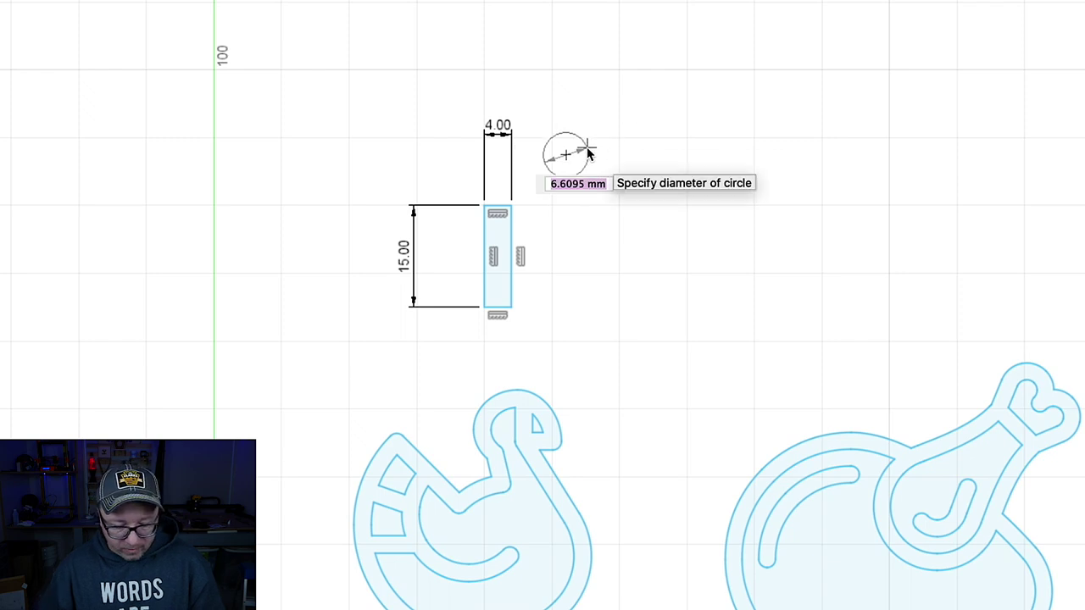
pyautogui.write('5')
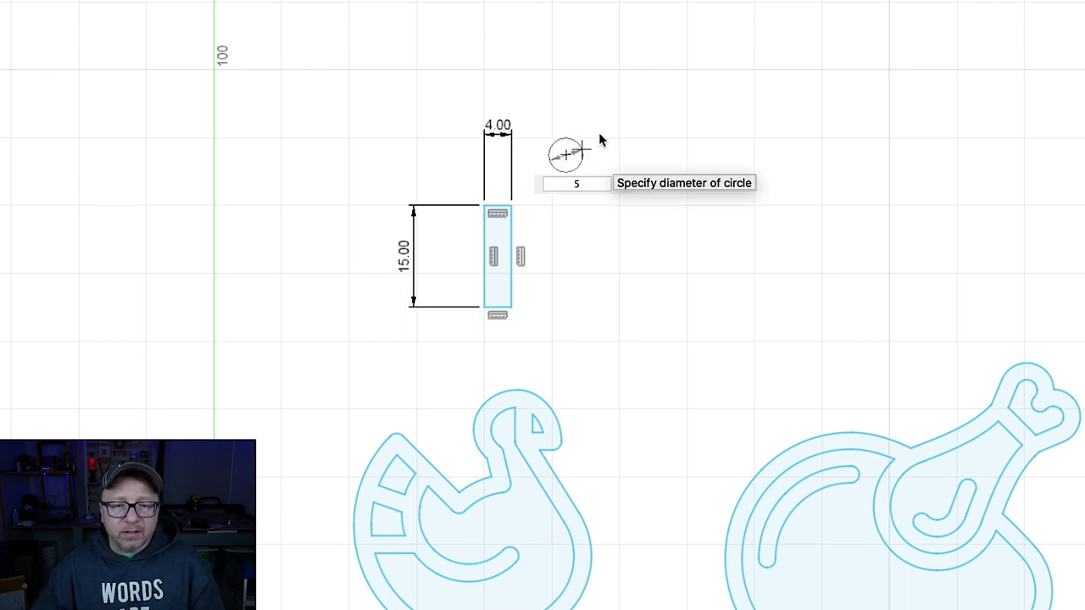
pyautogui.press('Return')
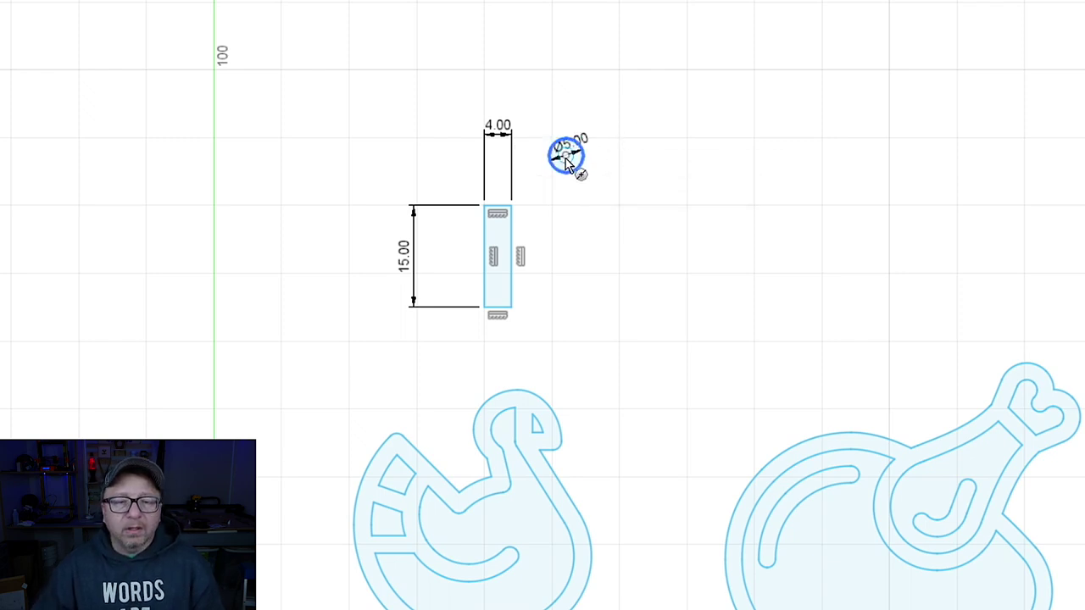
pyautogui.click(567, 156)
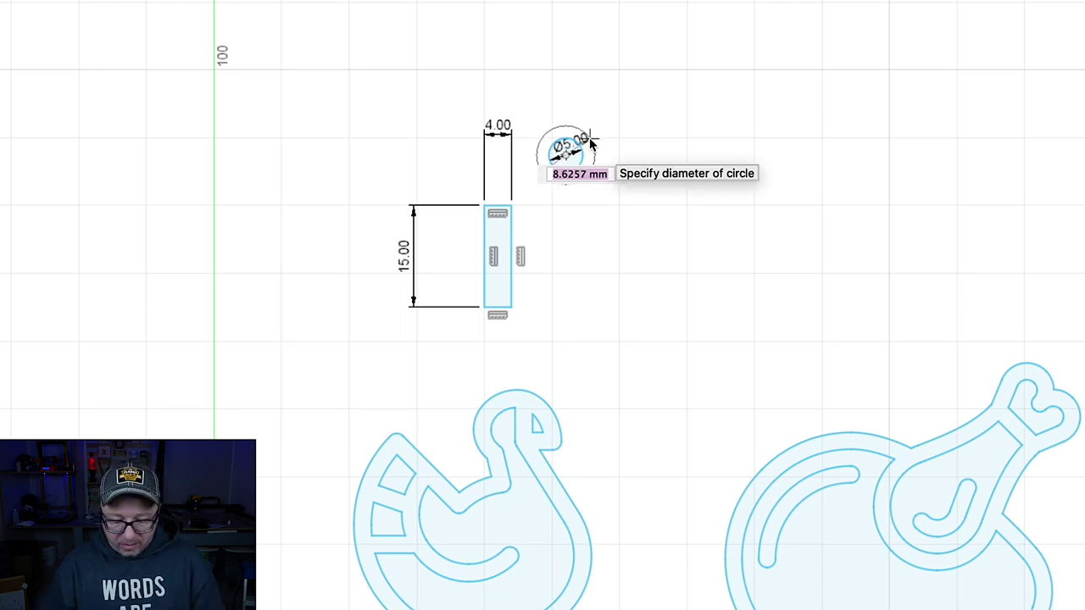
pyautogui.write('8')
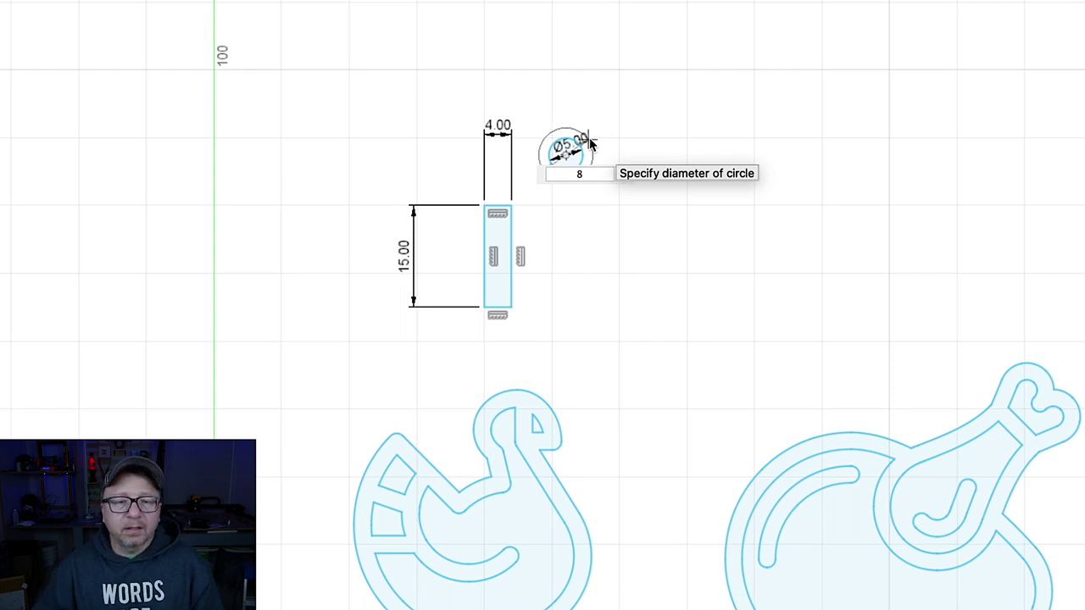
pyautogui.press('Return')
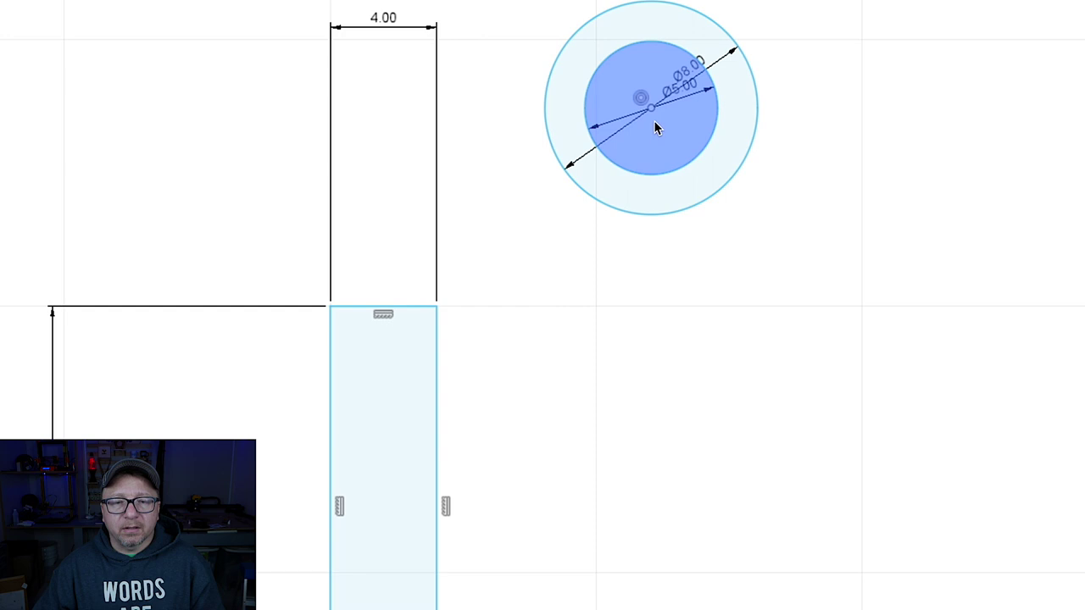
# Move the circles onto the rectangle and make the outer ring coincident with the tab's top corner
pyautogui.moveTo(657, 127); pyautogui.dragTo(378, 217)
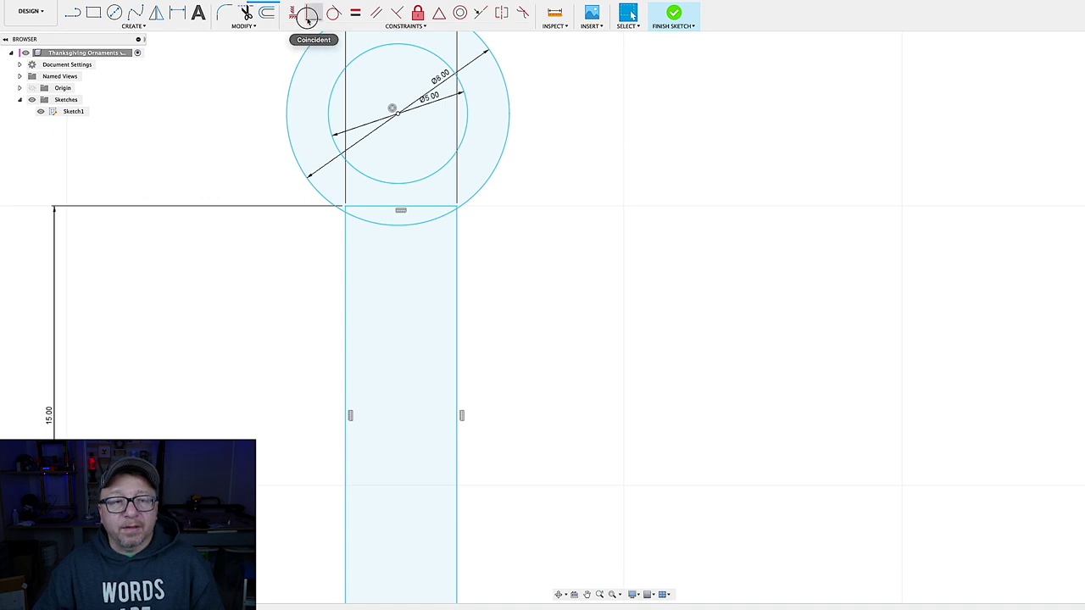
pyautogui.click(312, 13)
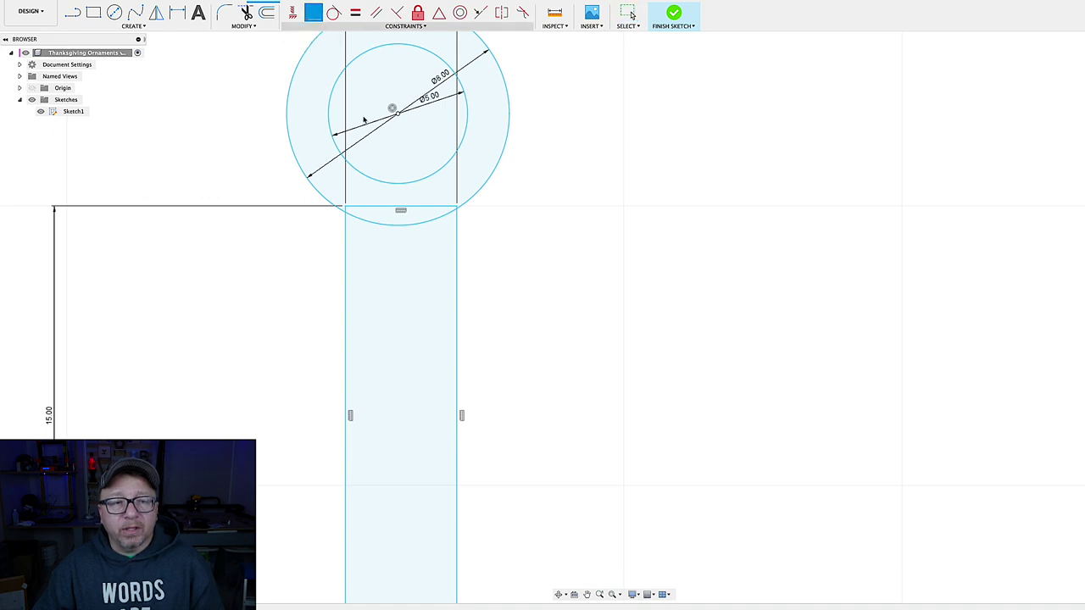
pyautogui.click(459, 210)
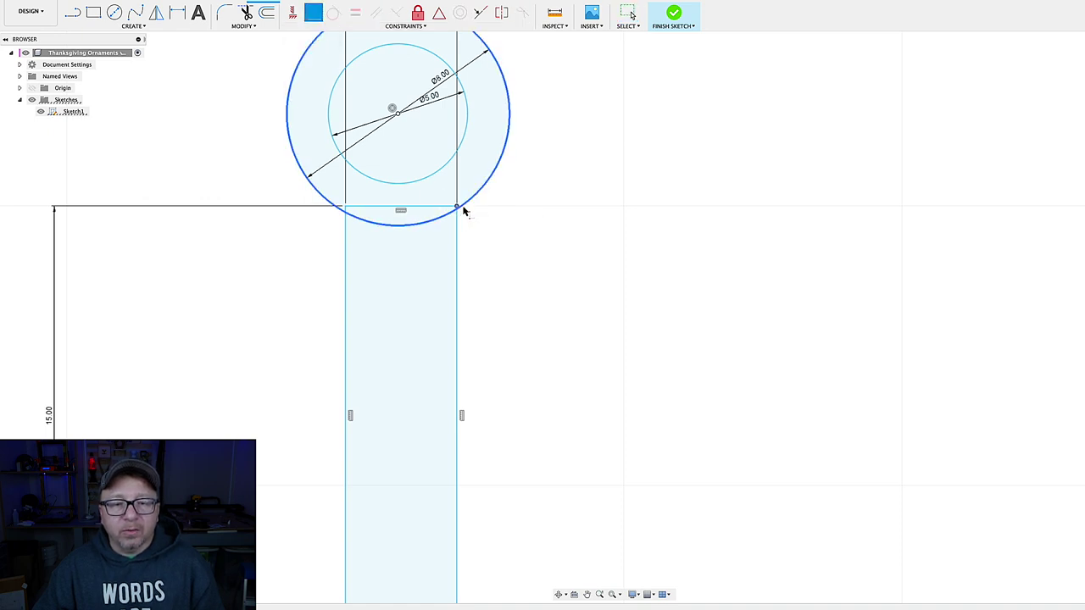
pyautogui.click(353, 277)
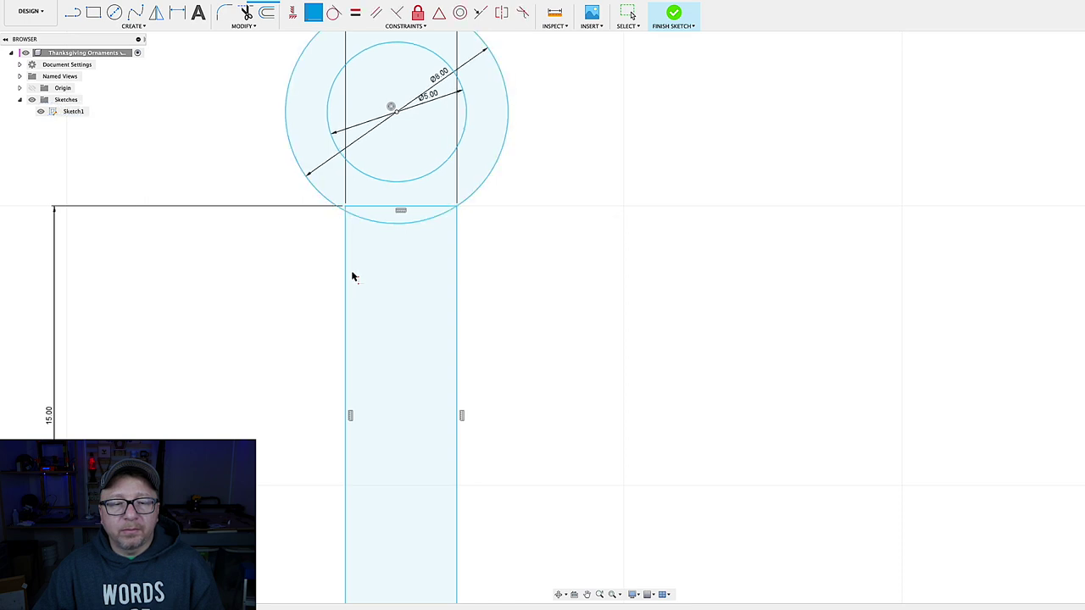
pyautogui.click(337, 213)
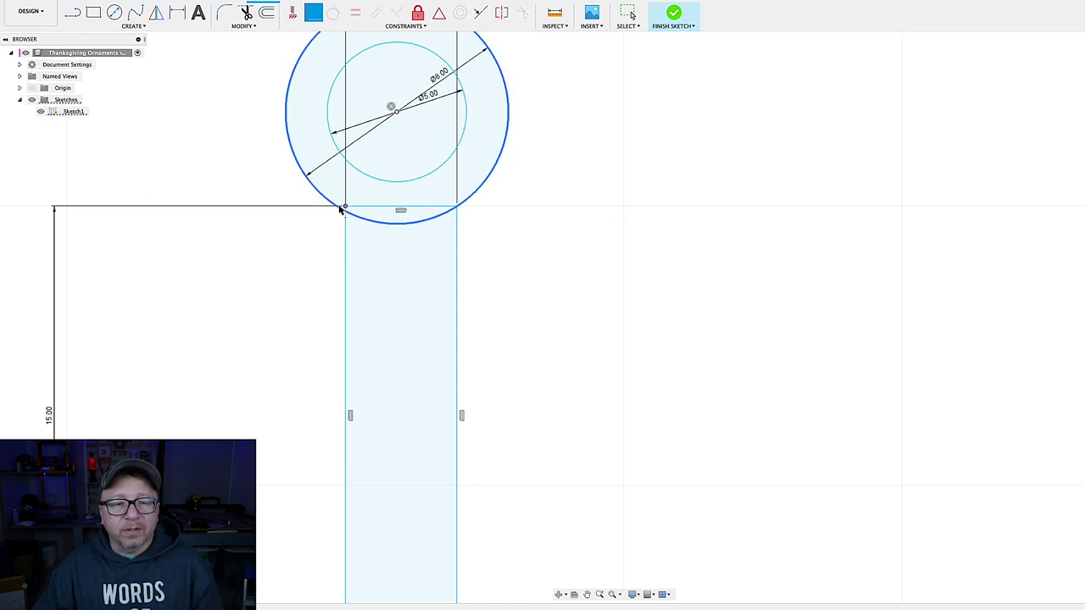
pyautogui.click(340, 210)
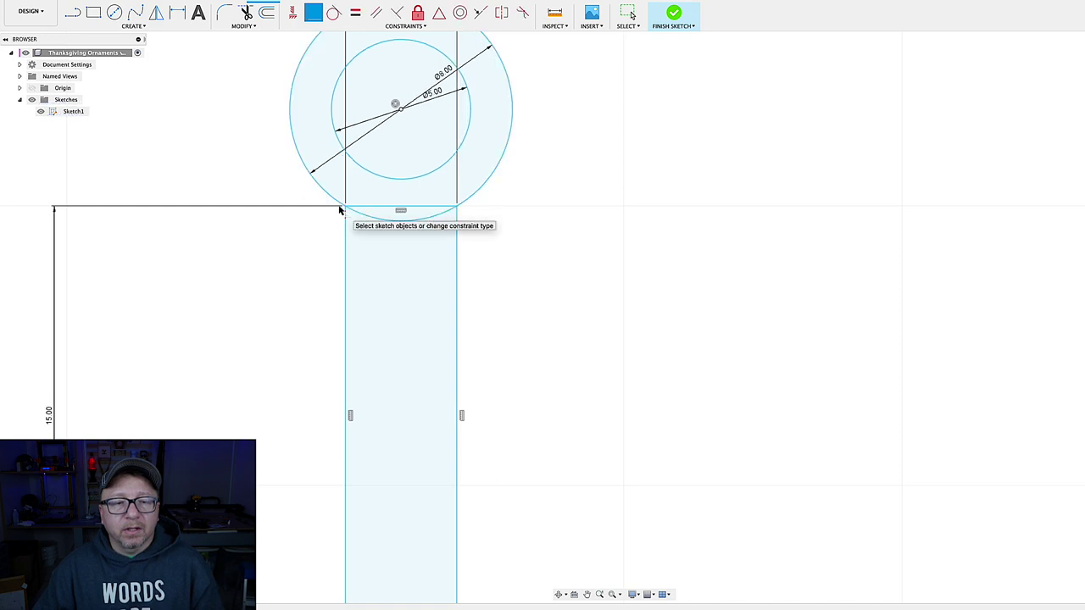
pyautogui.press('Escape')
# Drag the hanger to check the ring and tab stay joined
pyautogui.scroll(-5, 461, 223)
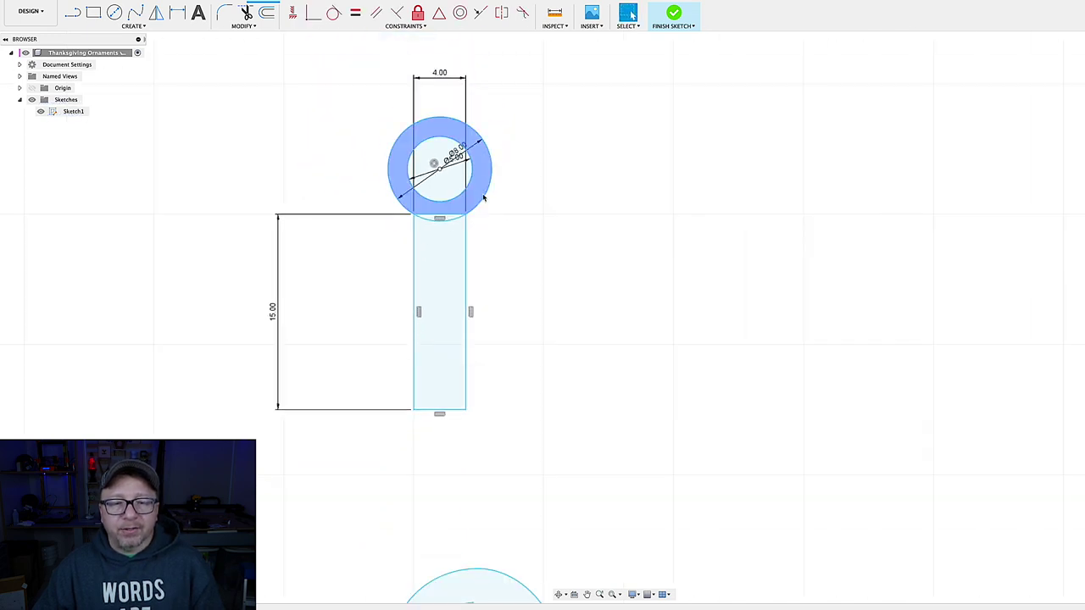
pyautogui.click(490, 200)
pyautogui.moveTo(512, 153)
pyautogui.mouseDown()
pyautogui.moveTo(484, 257)
pyautogui.moveTo(506, 245)
pyautogui.mouseUp()
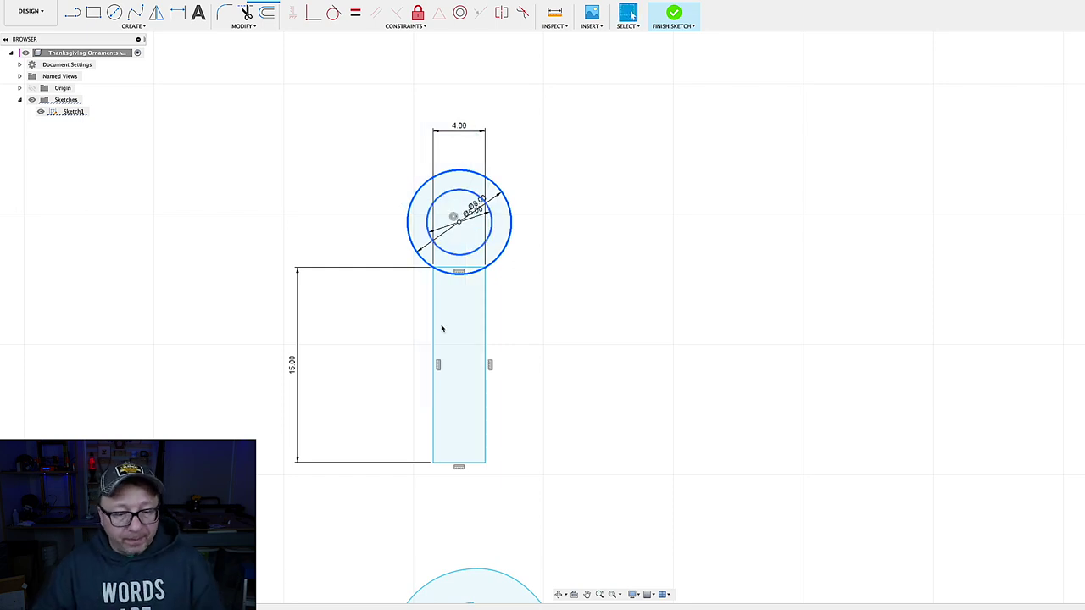
# Window-select all of the hanger geometry
pyautogui.scroll(-5, 449, 329)
pyautogui.scroll(-2, 484, 330)
pyautogui.click(381, 210)
pyautogui.press('Escape')
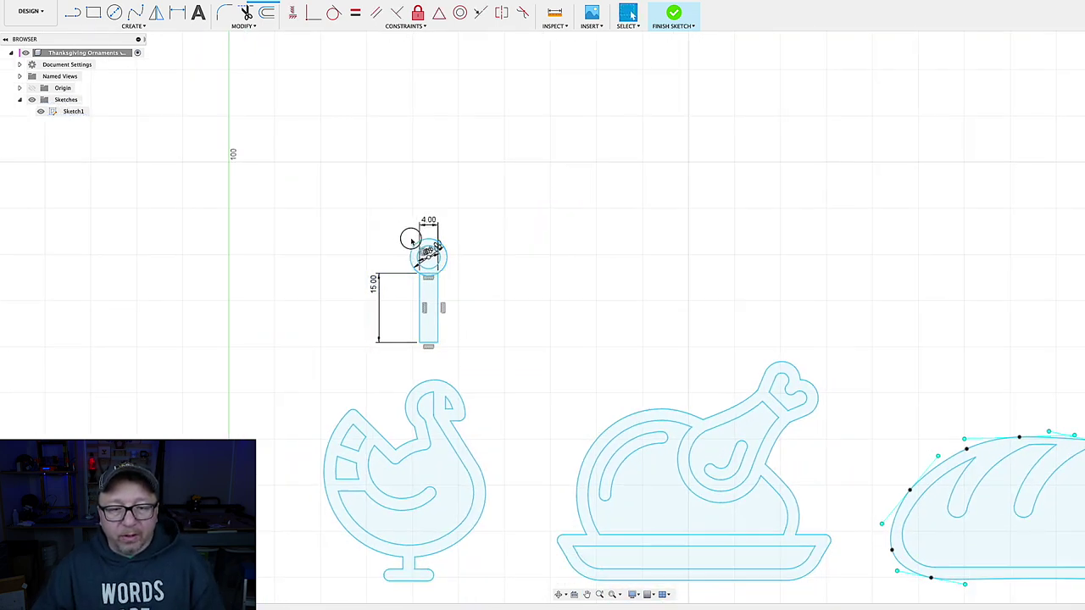
pyautogui.moveTo(406, 236); pyautogui.dragTo(460, 351)
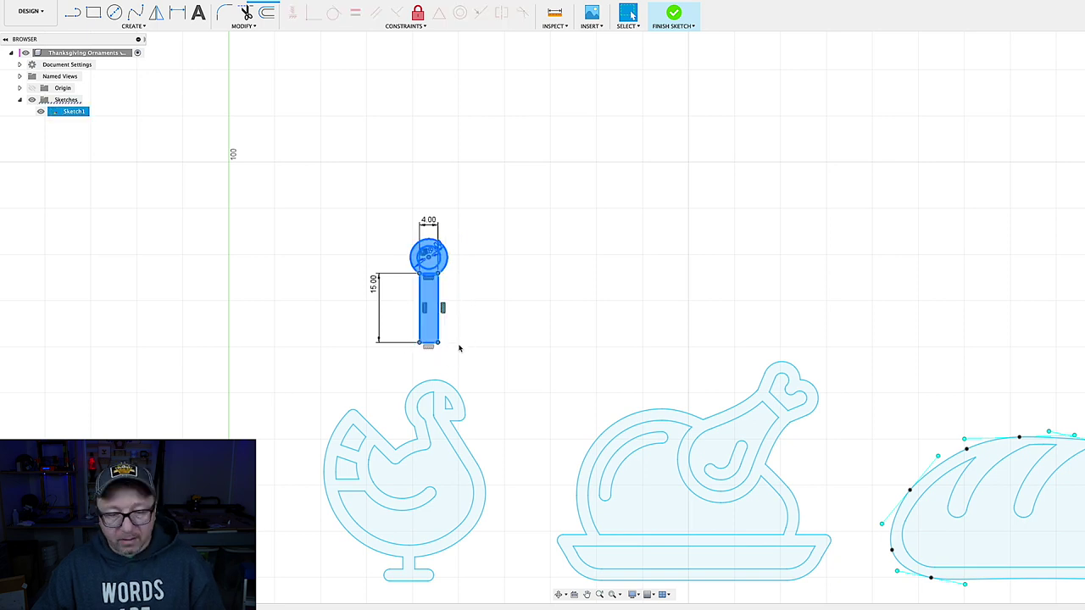
pyautogui.click(527, 300)
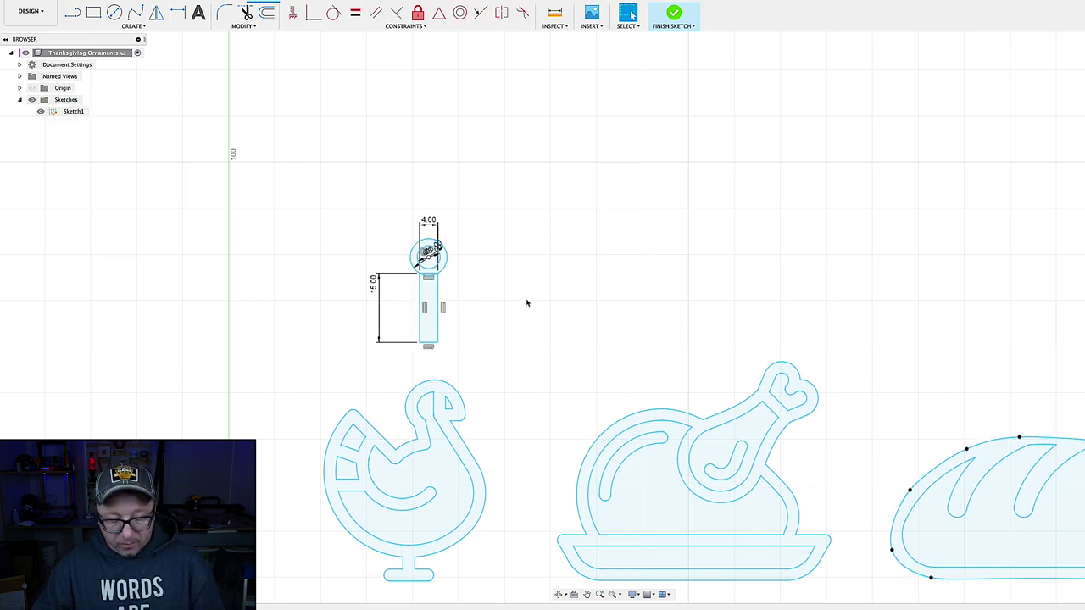
# Place hanger copies 55 mm to the right and further along the row
pyautogui.press('m')
pyautogui.scroll(-3, 475, 300)
pyautogui.moveTo(472, 325)
pyautogui.mouseDown()
pyautogui.moveTo(650, 326)
pyautogui.moveTo(626, 326)
pyautogui.mouseUp()
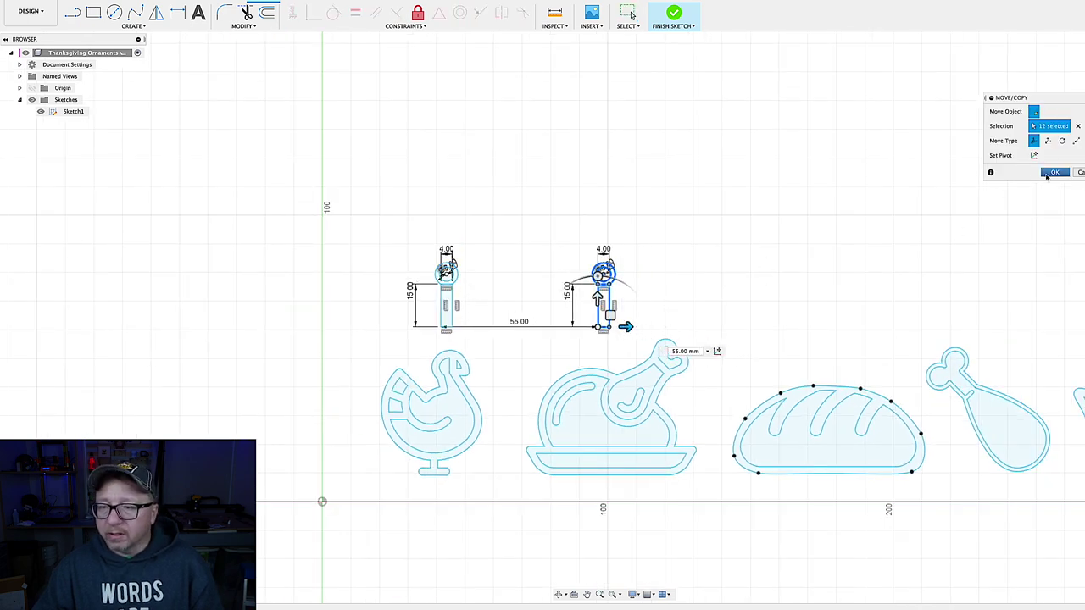
pyautogui.press('Return')
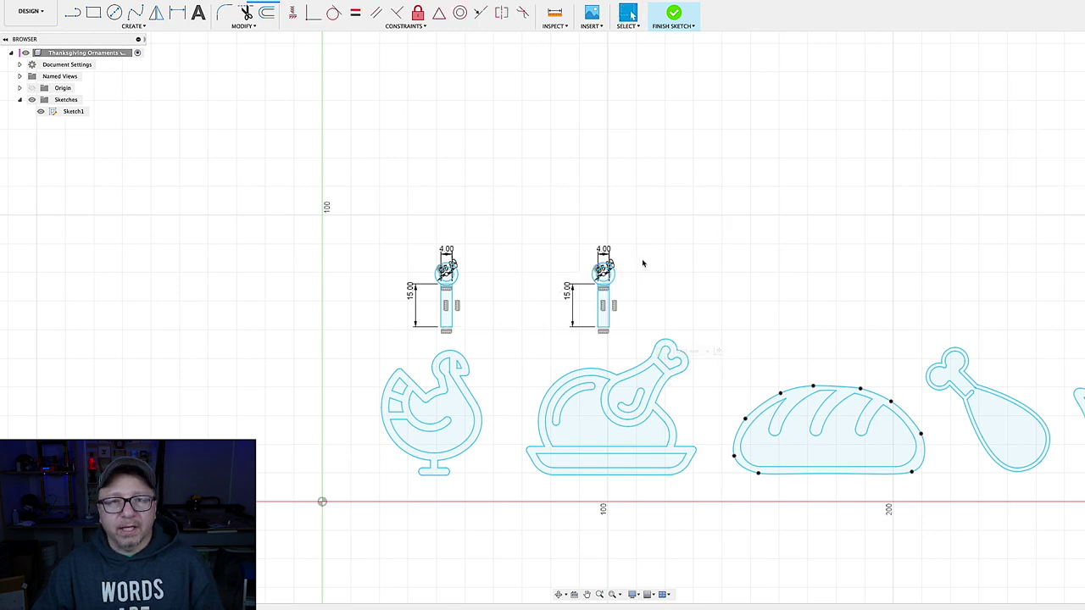
pyautogui.scroll(-5, 669, 271)
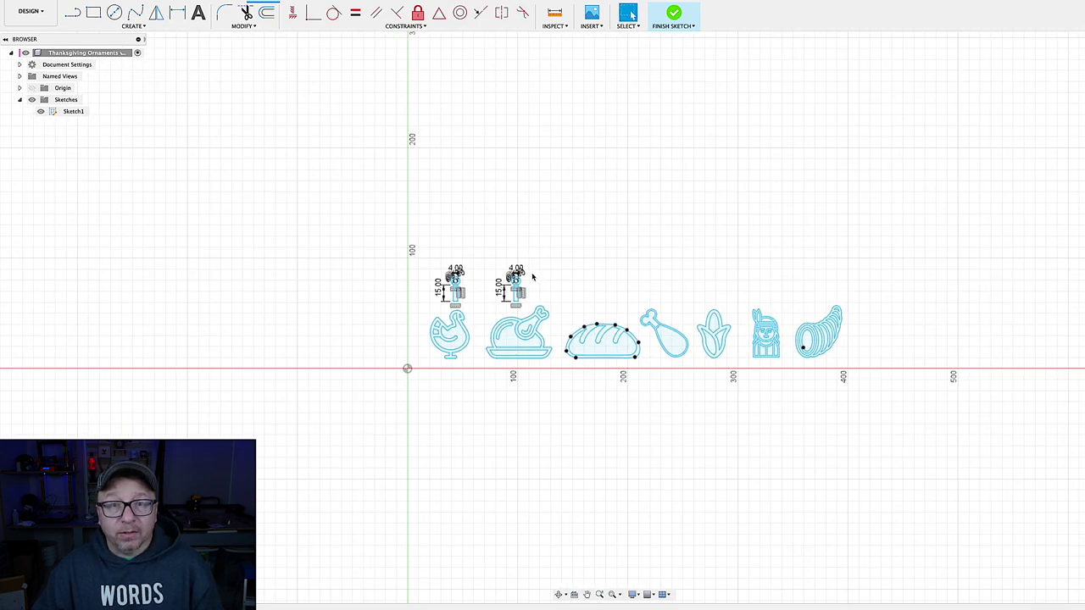
pyautogui.press('m')
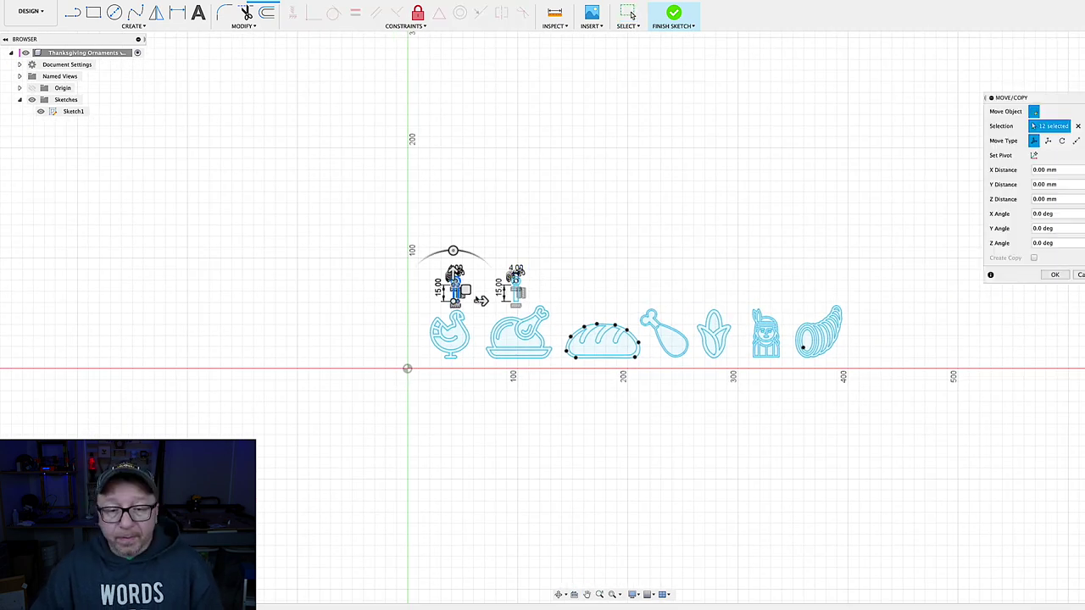
pyautogui.moveTo(479, 299); pyautogui.dragTo(734, 300)
pyautogui.press('Return')
# Add the remaining hanger copies, ending with one above the cornucopia
pyautogui.press('m')
pyautogui.press('Return')
pyautogui.press('m')
pyautogui.scroll(3, 712, 288)
pyautogui.scroll(-3, 712, 288)
pyautogui.press('Return')
pyautogui.press('m')
pyautogui.moveTo(424, 289); pyautogui.dragTo(802, 291)
pyautogui.press('Return')
# Lower the first hanger onto the bird ornament
pyautogui.scroll(5, 472, 253)
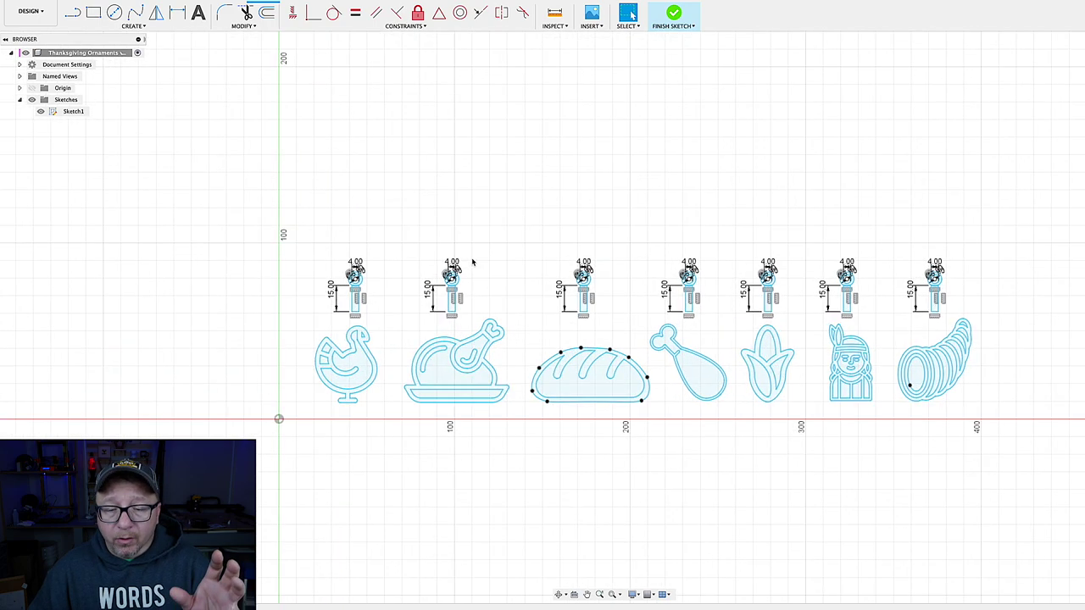
pyautogui.moveTo(298, 347); pyautogui.dragTo(449, 229, button='middle')
pyautogui.scroll(-2, 449, 224)
pyautogui.scroll(5, 438, 166)
pyautogui.moveTo(295, 129)
pyautogui.mouseDown()
pyautogui.moveTo(339, 156)
pyautogui.moveTo(426, 309)
pyautogui.mouseUp()
pyautogui.moveTo(366, 282); pyautogui.dragTo(369, 326)
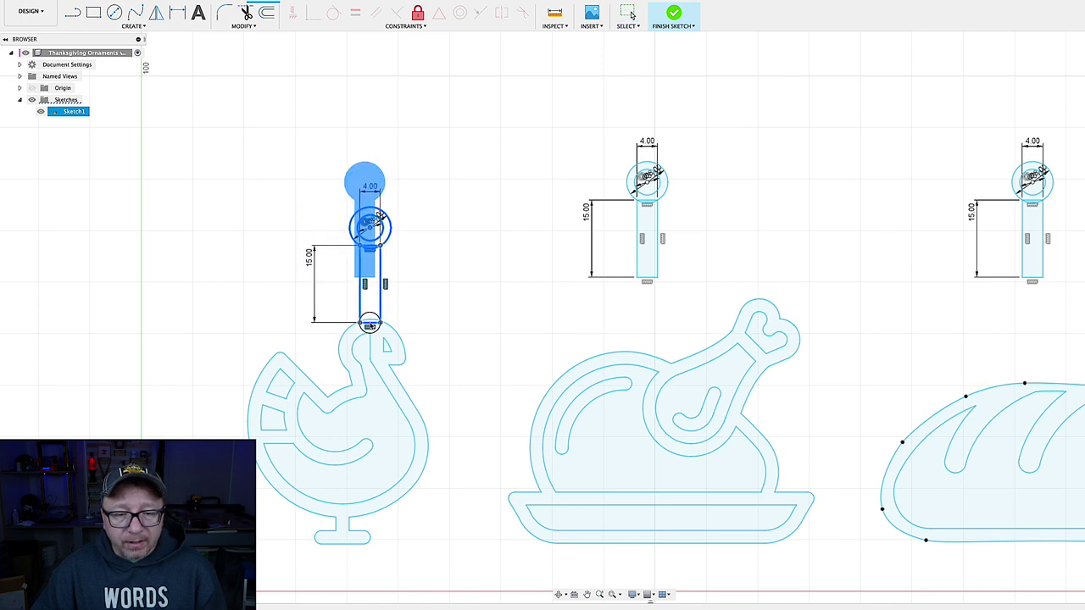
pyautogui.click(458, 305)
# Lower the turkey and bread loaf hangers onto their ornaments
pyautogui.moveTo(598, 134)
pyautogui.mouseDown()
pyautogui.moveTo(684, 303)
pyautogui.moveTo(677, 299)
pyautogui.moveTo(624, 359)
pyautogui.mouseUp()
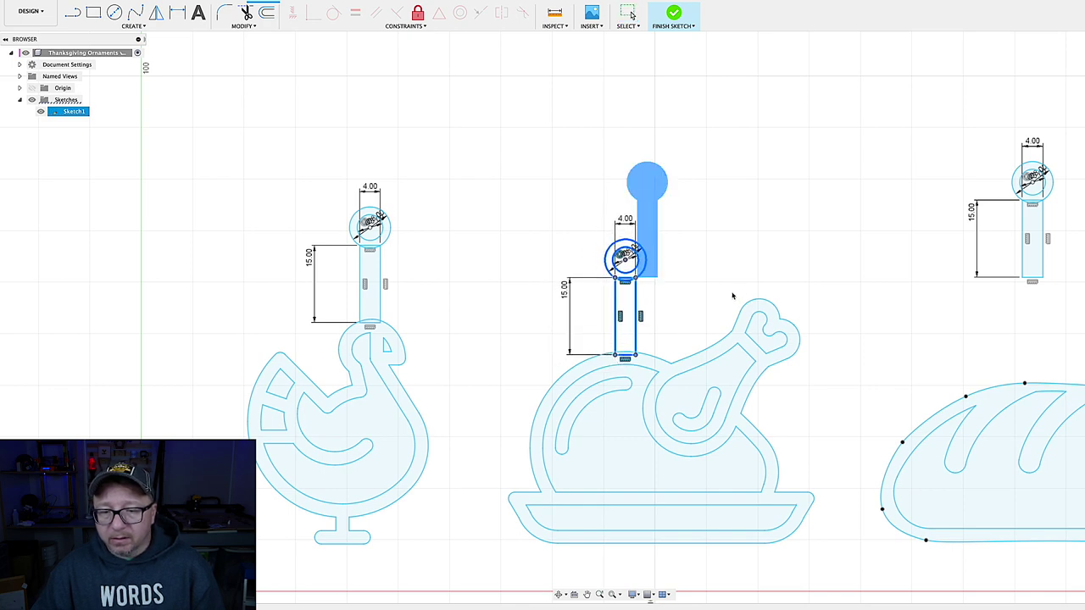
pyautogui.click(808, 240)
pyautogui.scroll(-8, 777, 244)
pyautogui.scroll(8, 642, 220)
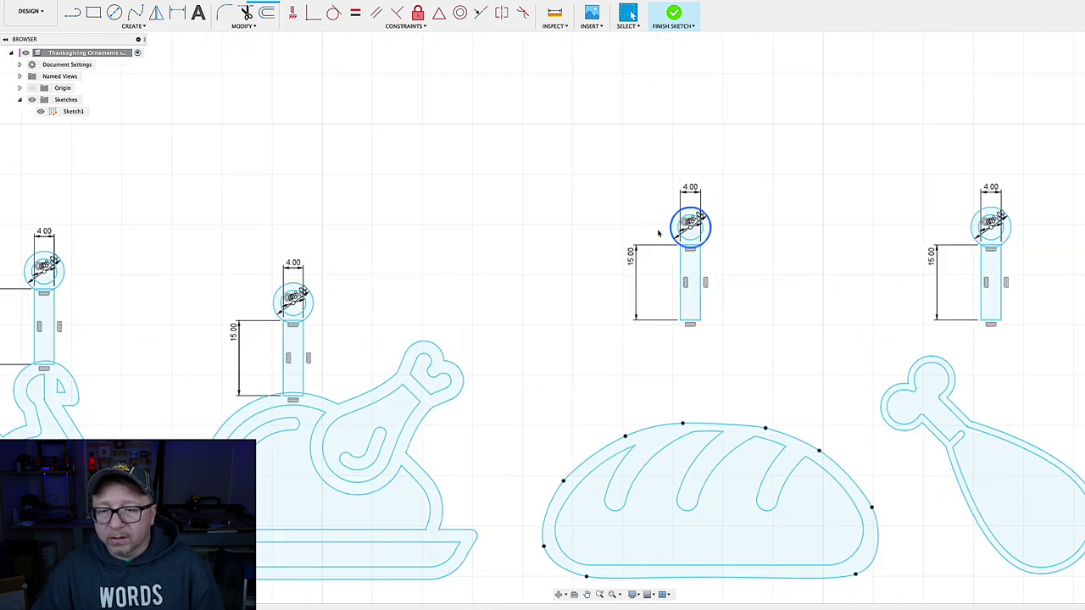
pyautogui.moveTo(643, 220); pyautogui.dragTo(716, 319)
pyautogui.moveTo(703, 315); pyautogui.dragTo(723, 417)
pyautogui.scroll(-5, 802, 276)
pyautogui.scroll(5, 593, 201)
# Lower the drumstick and corn hangers onto their ornaments
pyautogui.click(594, 201)
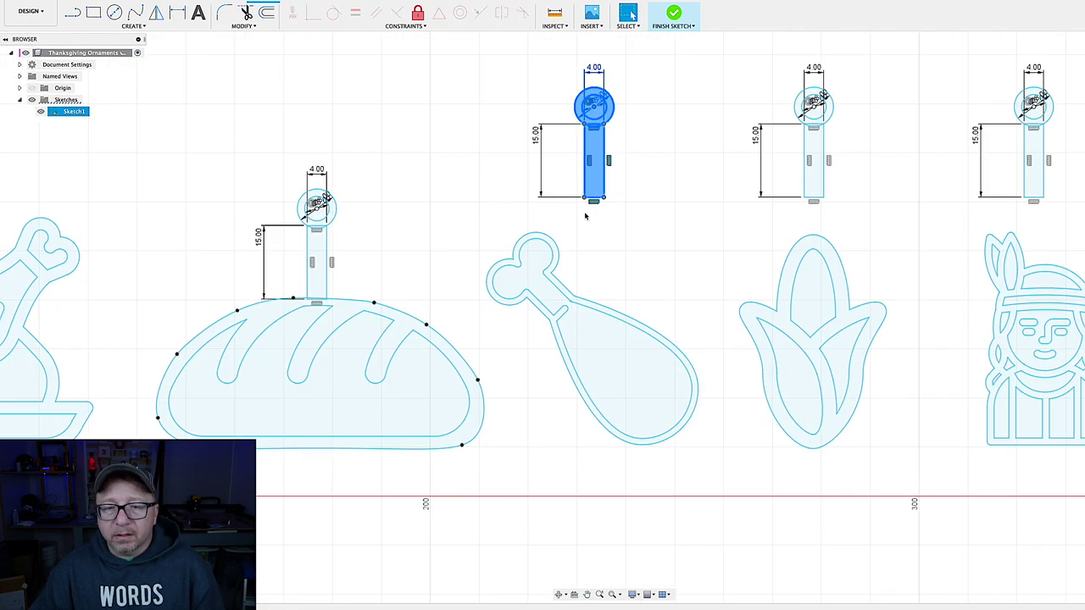
pyautogui.moveTo(593, 201); pyautogui.dragTo(616, 313)
pyautogui.click(695, 279)
pyautogui.scroll(-1, 696, 279)
pyautogui.moveTo(690, 199); pyautogui.dragTo(692, 262)
pyautogui.scroll(-1, 702, 238)
pyautogui.scroll(-1, 692, 263)
# Lower the figure and cornucopia hangers onto their ornaments
pyautogui.click(770, 182)
pyautogui.moveTo(769, 182); pyautogui.dragTo(770, 242)
pyautogui.scroll(5, 816, 263)
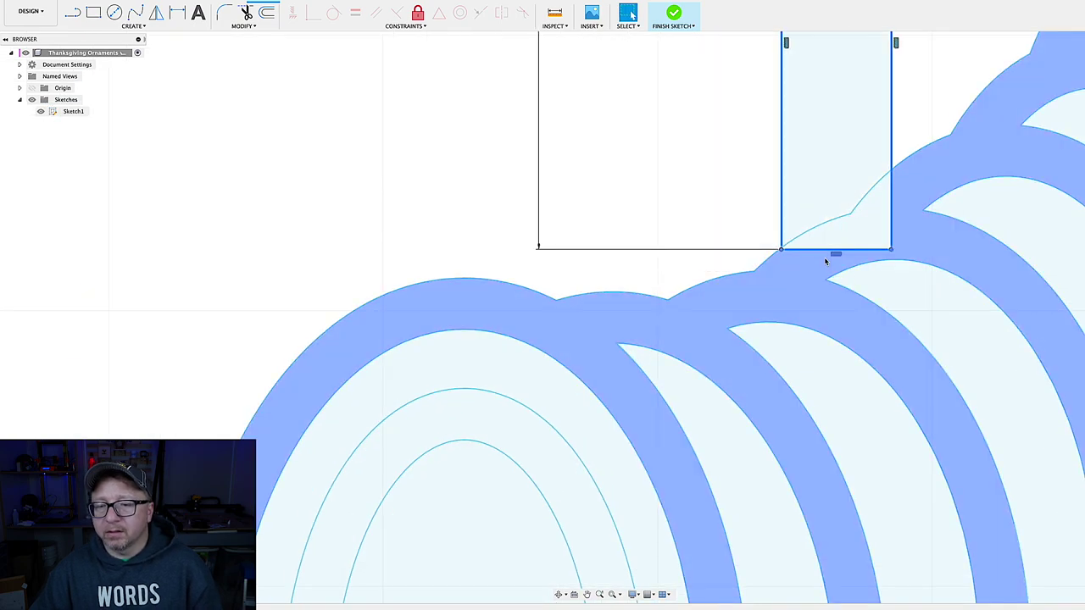
pyautogui.scroll(-3, 816, 263)
pyautogui.click(669, 194)
pyautogui.scroll(-5, 669, 194)
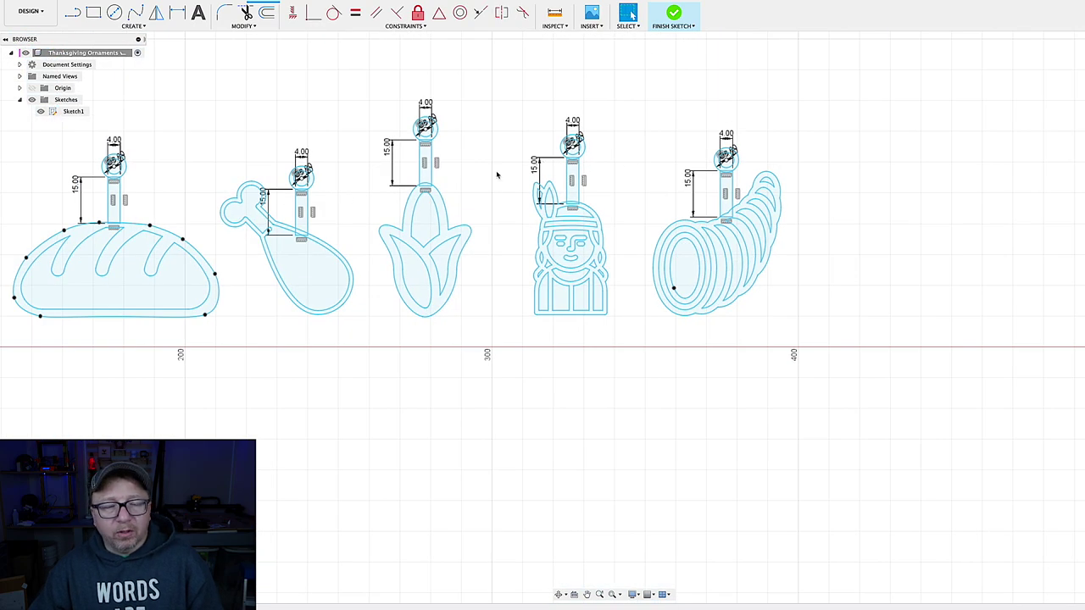
# Select and check the top edges of the first ornament's and the turkey's hanger stems
pyautogui.scroll(-3, 636, 182)
pyautogui.scroll(-2, 332, 145)
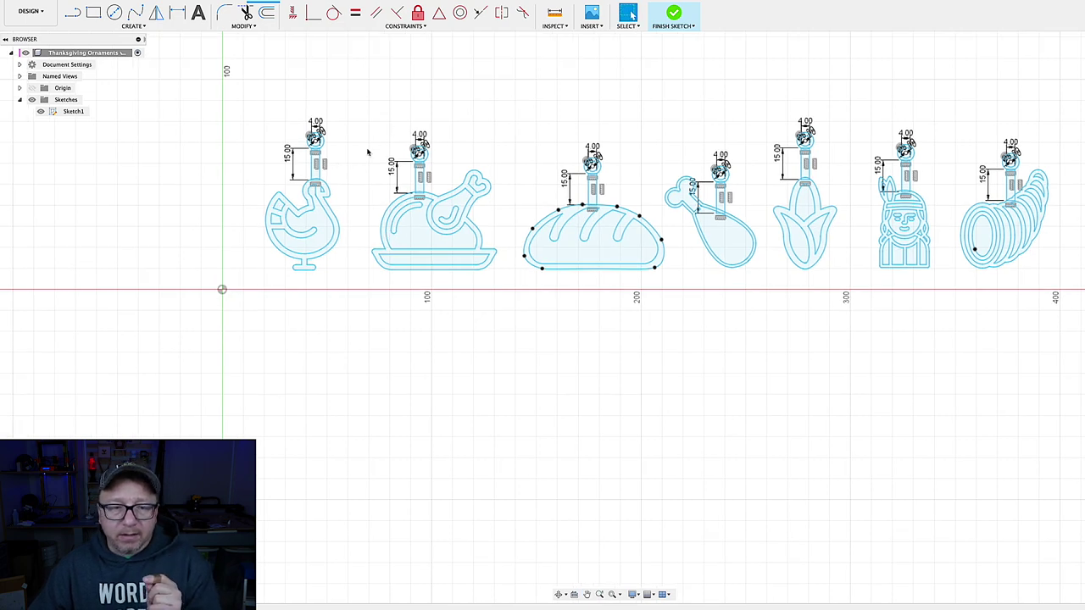
pyautogui.scroll(4, 323, 165)
pyautogui.scroll(6, 312, 170)
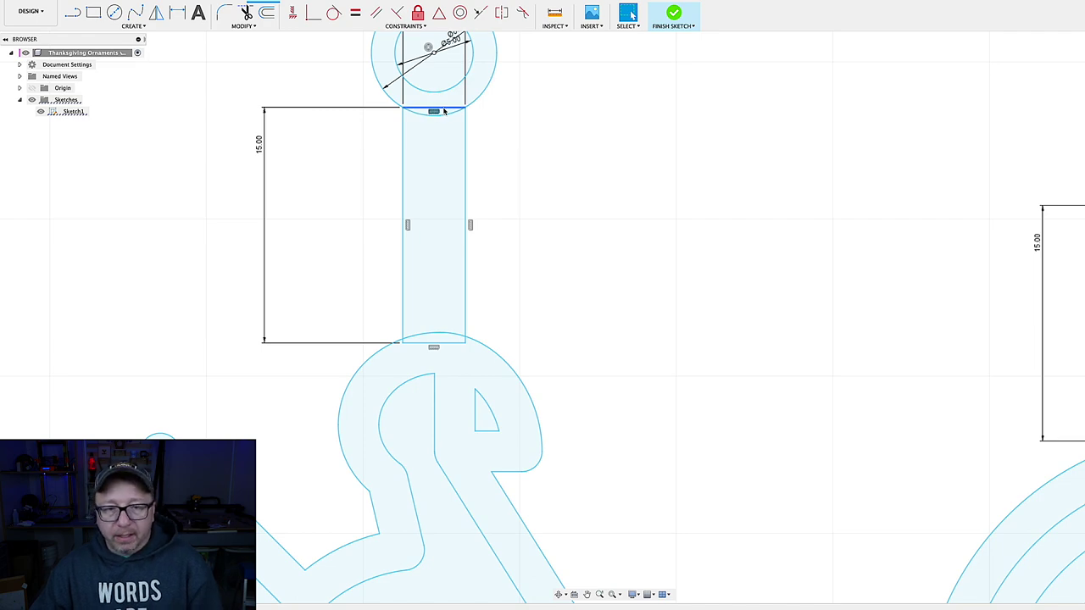
pyautogui.click(443, 111)
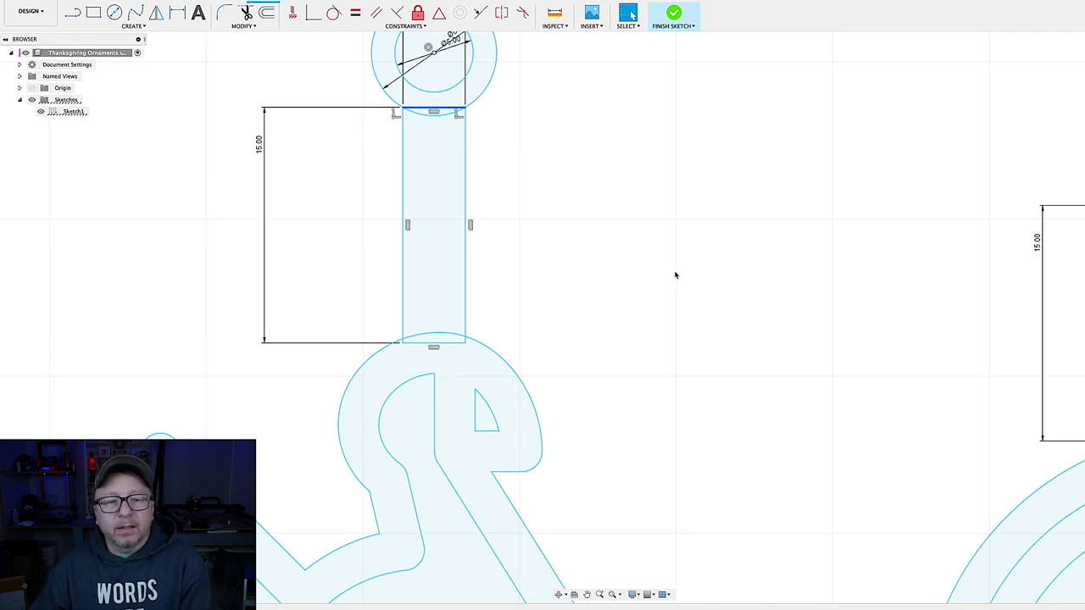
pyautogui.scroll(-3, 673, 273)
pyautogui.moveTo(676, 274); pyautogui.dragTo(552, 262, button='middle')
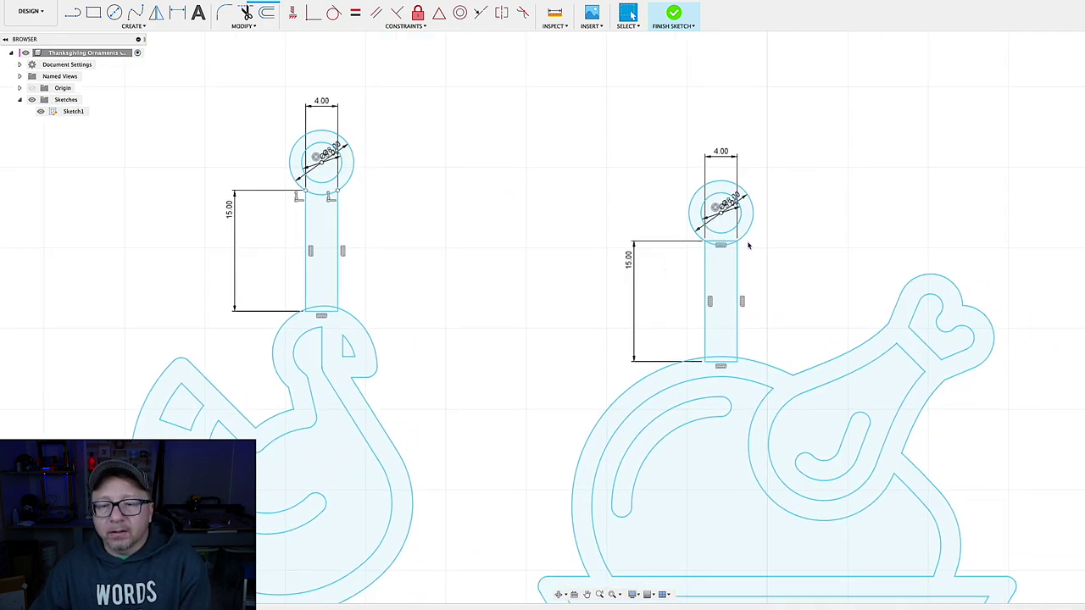
pyautogui.click(728, 243)
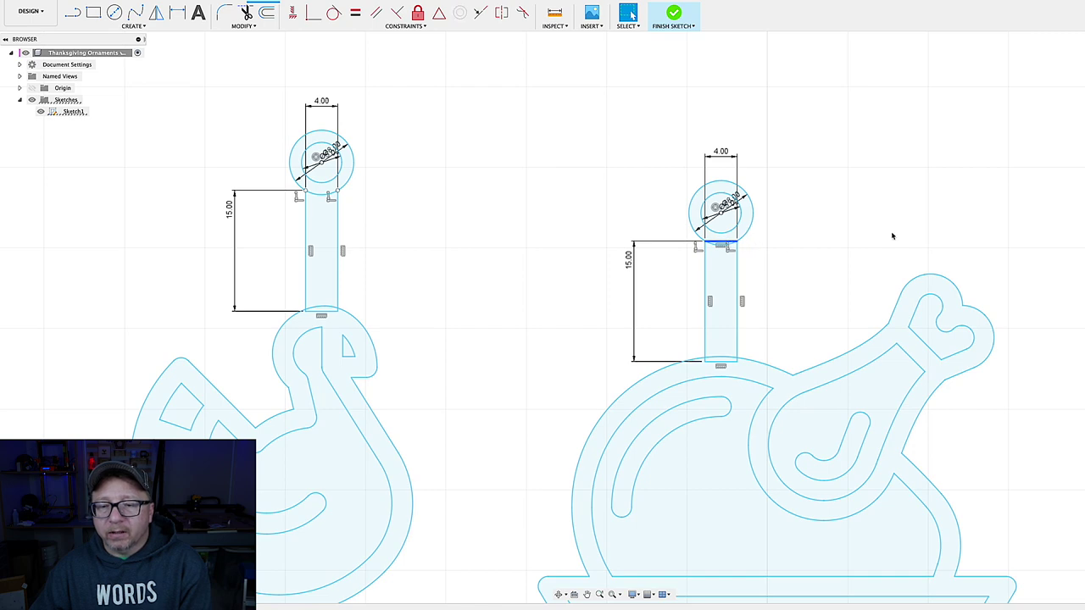
pyautogui.click(1000, 251)
# Check the top edges of the bread, drumstick and corn hanger stems
pyautogui.hscroll(10, 673, 245)
pyautogui.scroll(3, 703, 296)
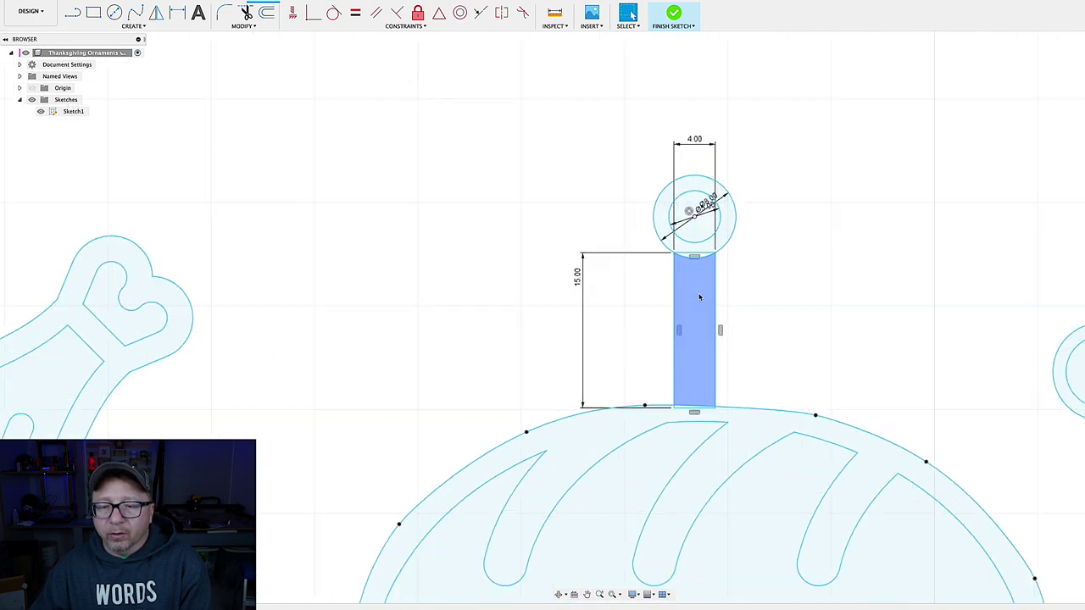
pyautogui.scroll(2, 688, 269)
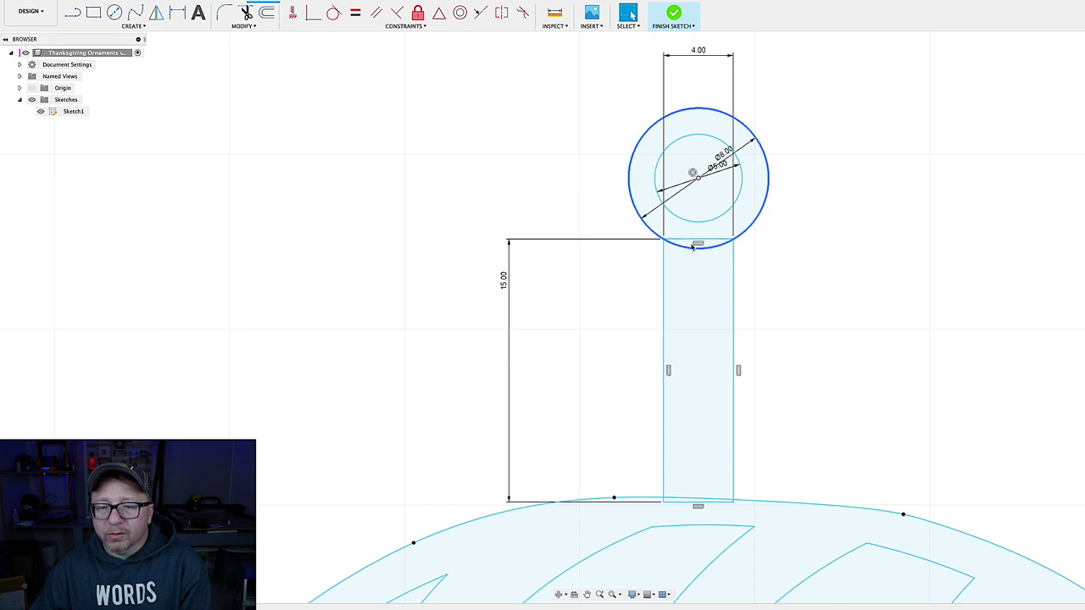
pyautogui.click(685, 243)
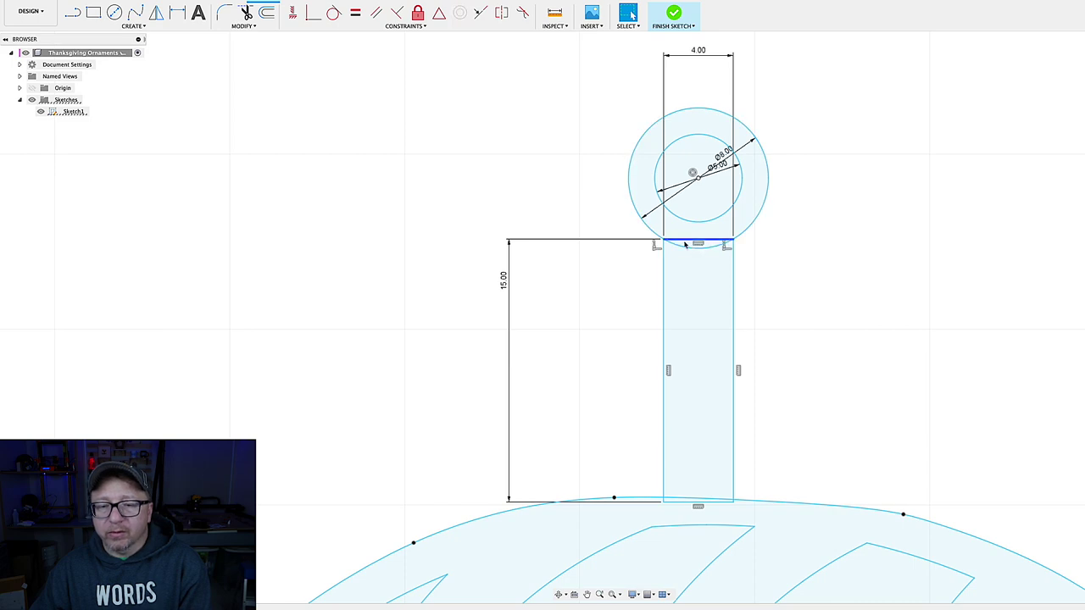
pyautogui.click(851, 277)
pyautogui.scroll(-5, 850, 280)
pyautogui.hscroll(6, 850, 287)
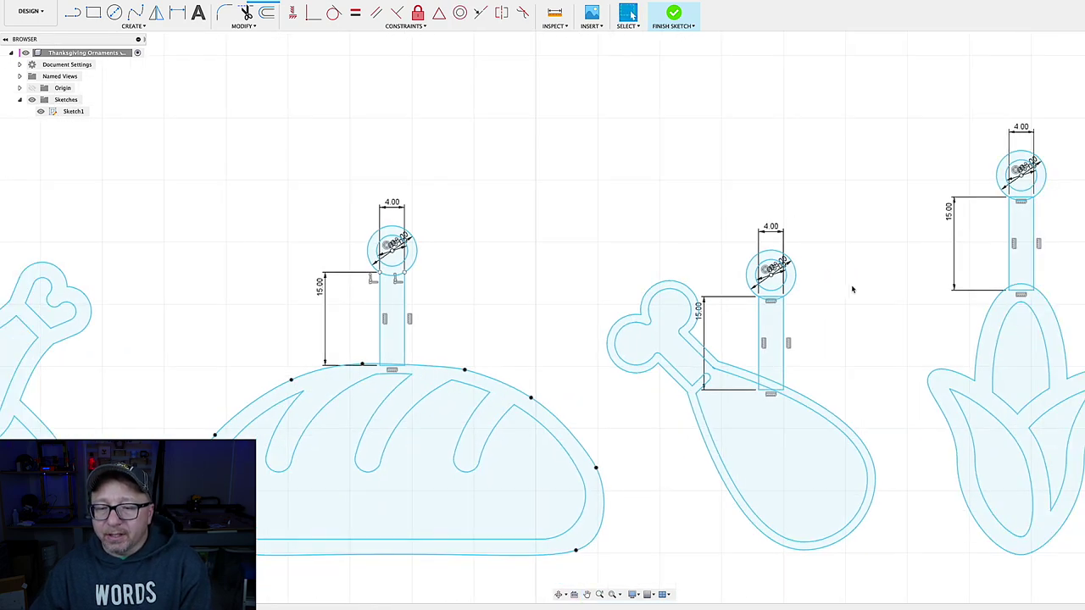
pyautogui.click(771, 298)
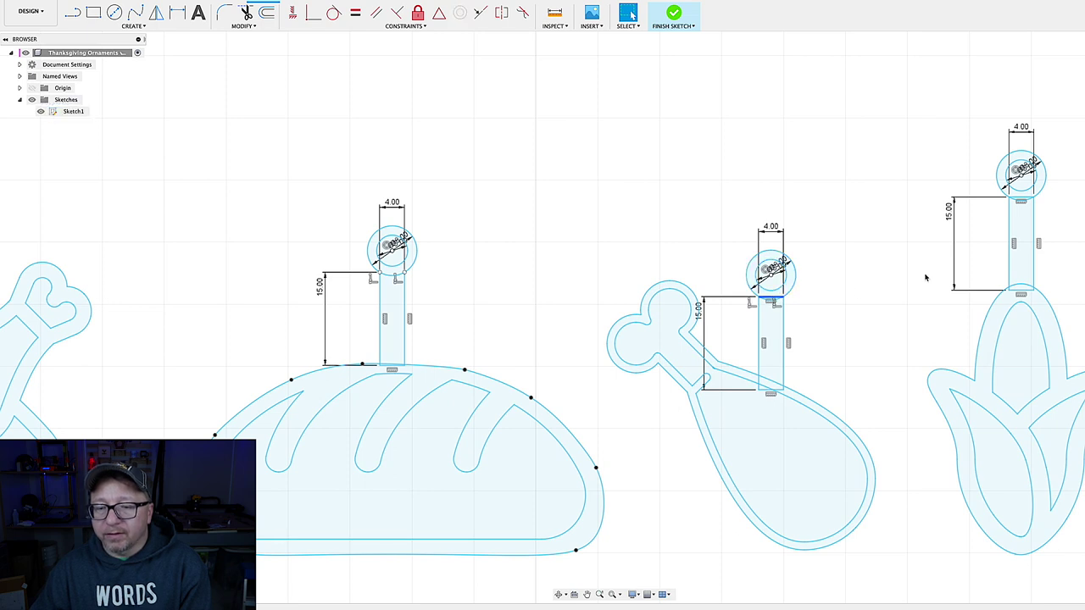
pyautogui.click(1021, 200)
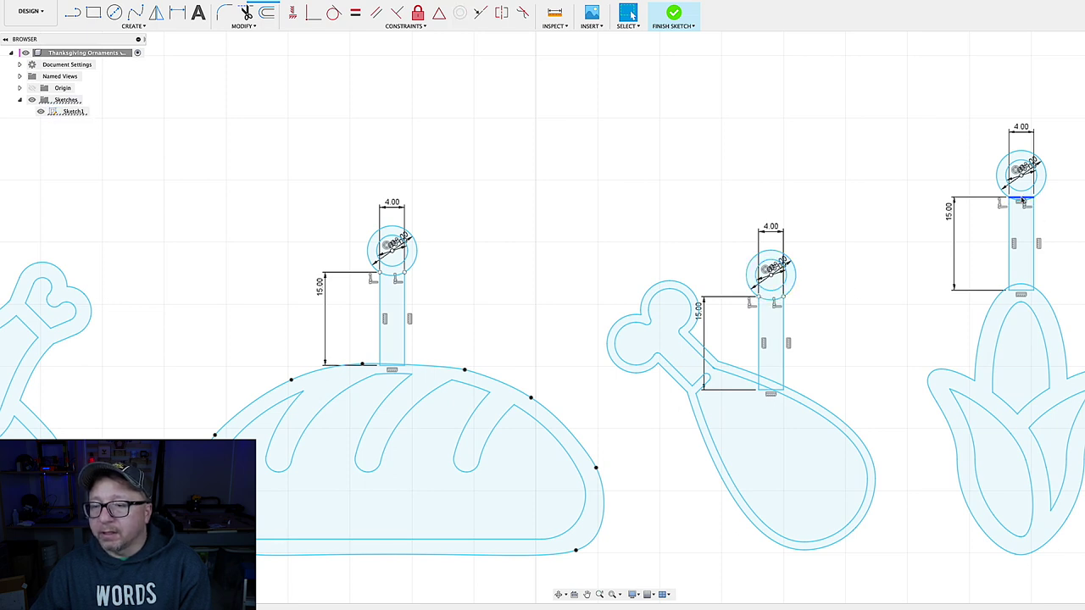
pyautogui.click(897, 272)
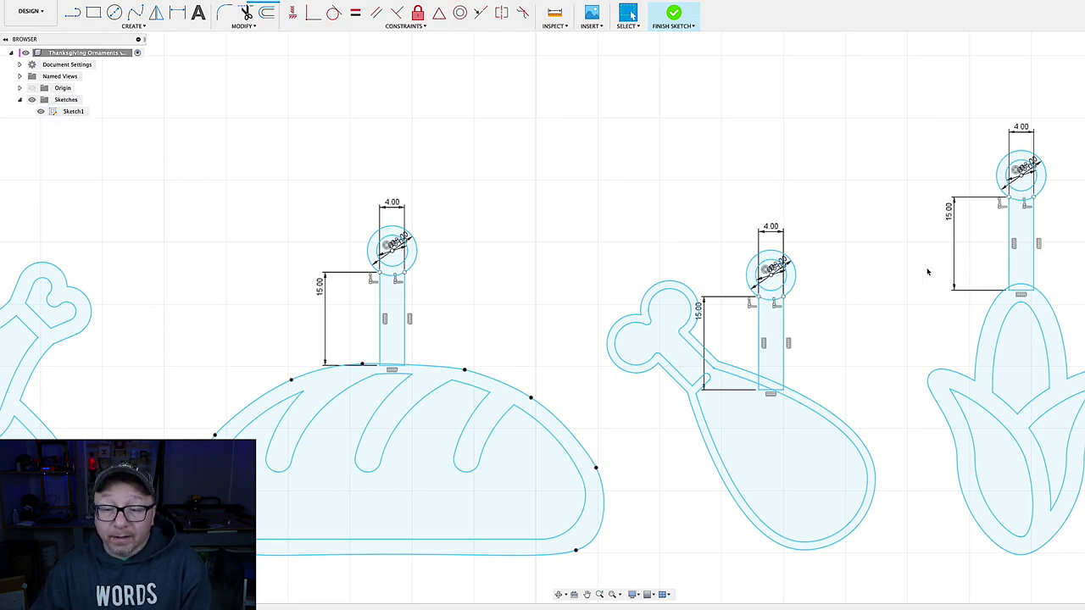
# Check the top edges of the figure's and cornucopia's hanger stems
pyautogui.scroll(-5, 929, 271)
pyautogui.scroll(6, 725, 246)
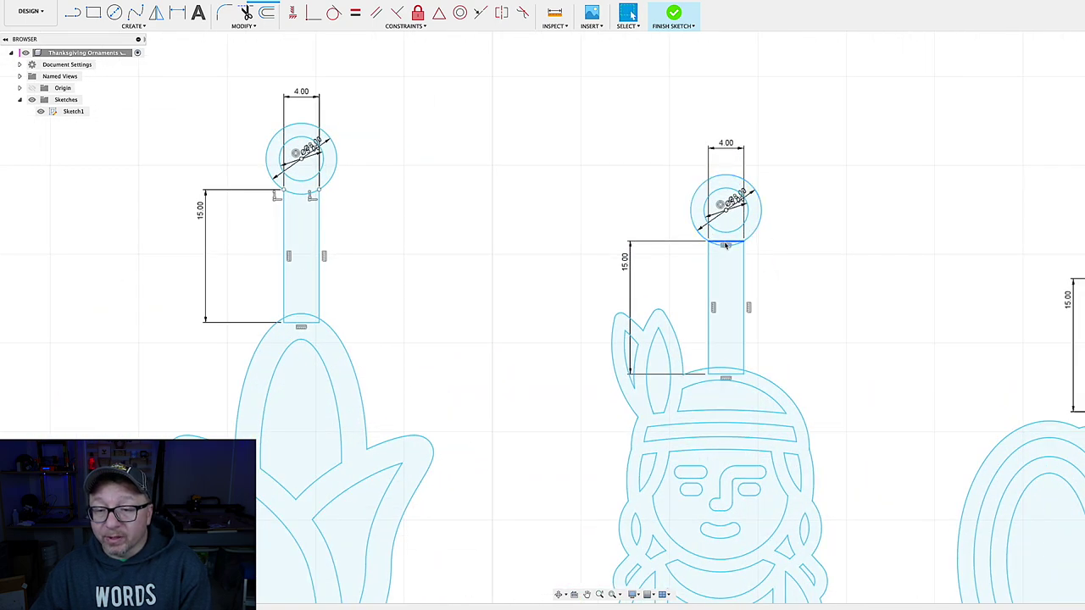
pyautogui.click(726, 244)
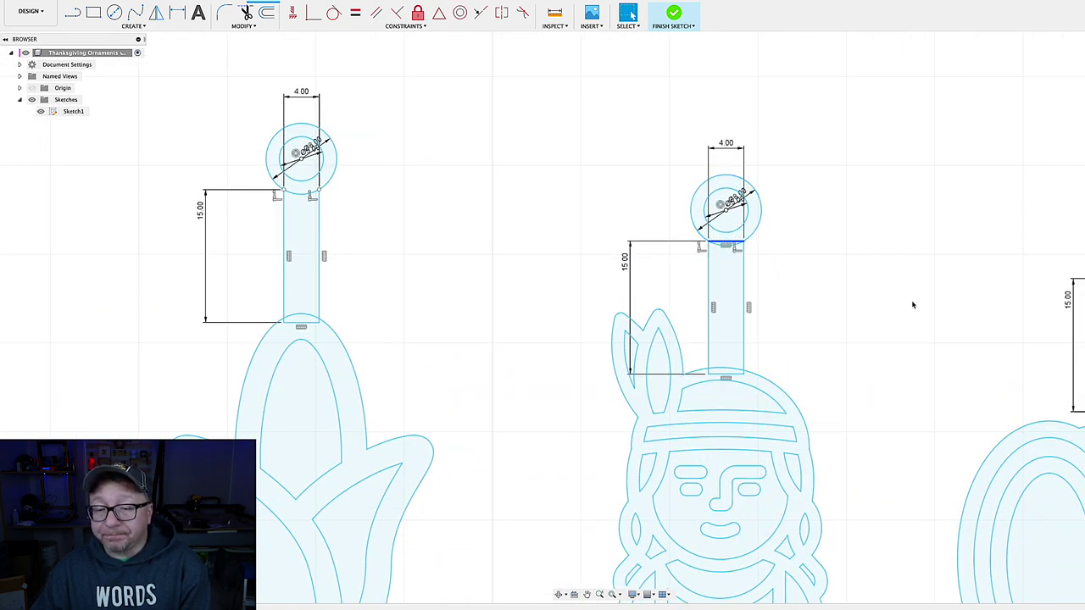
pyautogui.scroll(-2, 914, 304)
pyautogui.moveTo(913, 304); pyautogui.dragTo(617, 303, button='middle')
pyautogui.scroll(4, 846, 284)
pyautogui.click(855, 290)
pyautogui.click(855, 290)
pyautogui.click(669, 277)
pyautogui.scroll(-2, 664, 281)
pyautogui.scroll(-5, 375, 314)
# Zoom to fit all seven ornaments with F6 and finish Sketch1
pyautogui.press('F6')
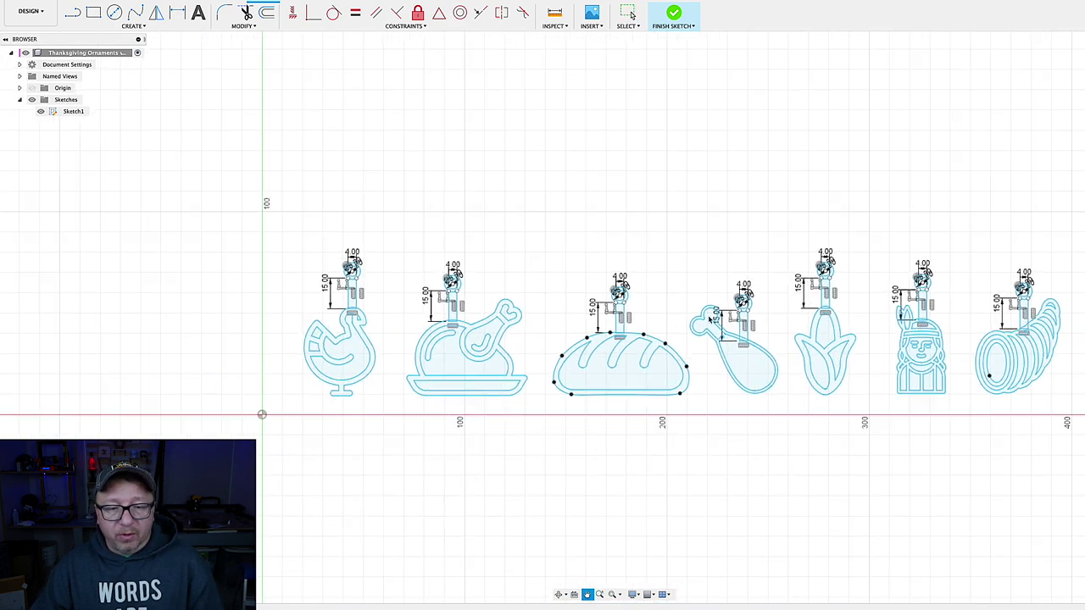
pyautogui.click(674, 12)
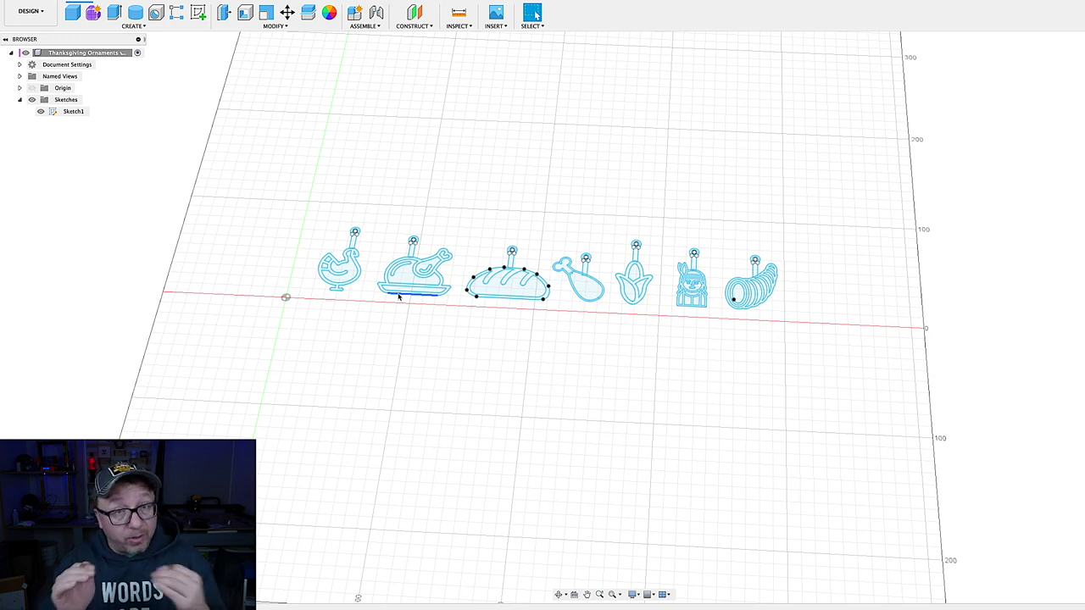
pyautogui.scroll(2, 412, 272)
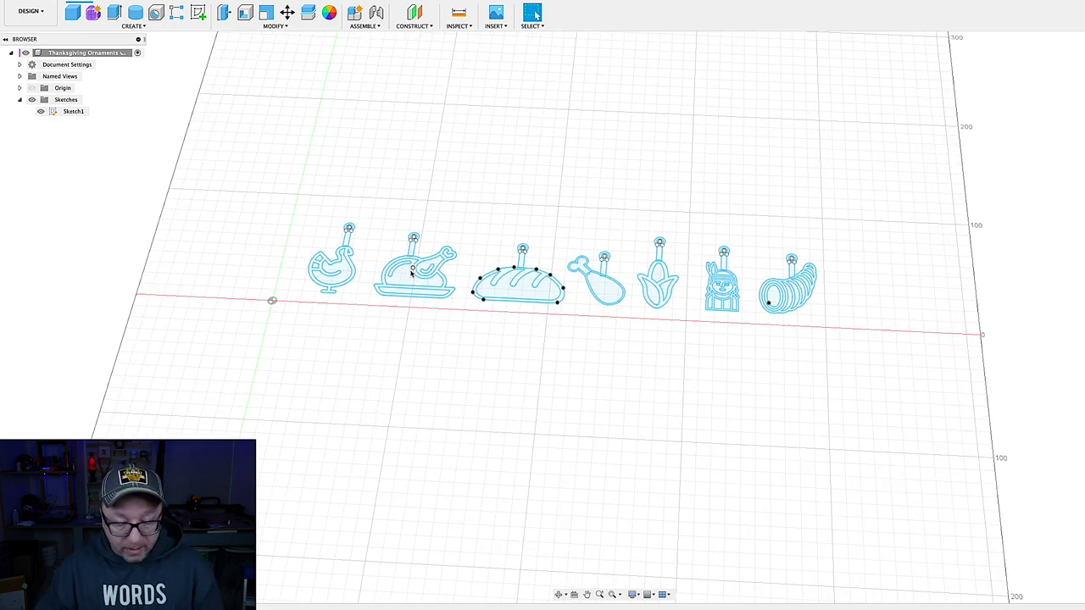
# Extrude all ornament profiles -1 mm, excluding the hanging holes of the leftmost, bread, corn and cornucopia ornaments
pyautogui.press('e')
pyautogui.moveTo(253, 192); pyautogui.dragTo(891, 379)
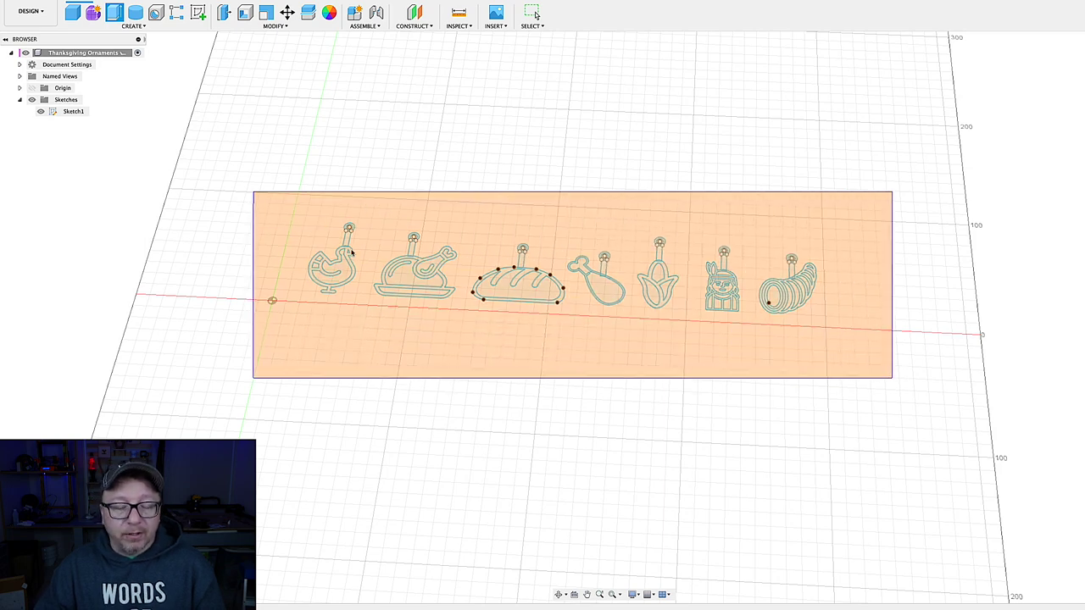
pyautogui.scroll(5, 347, 250)
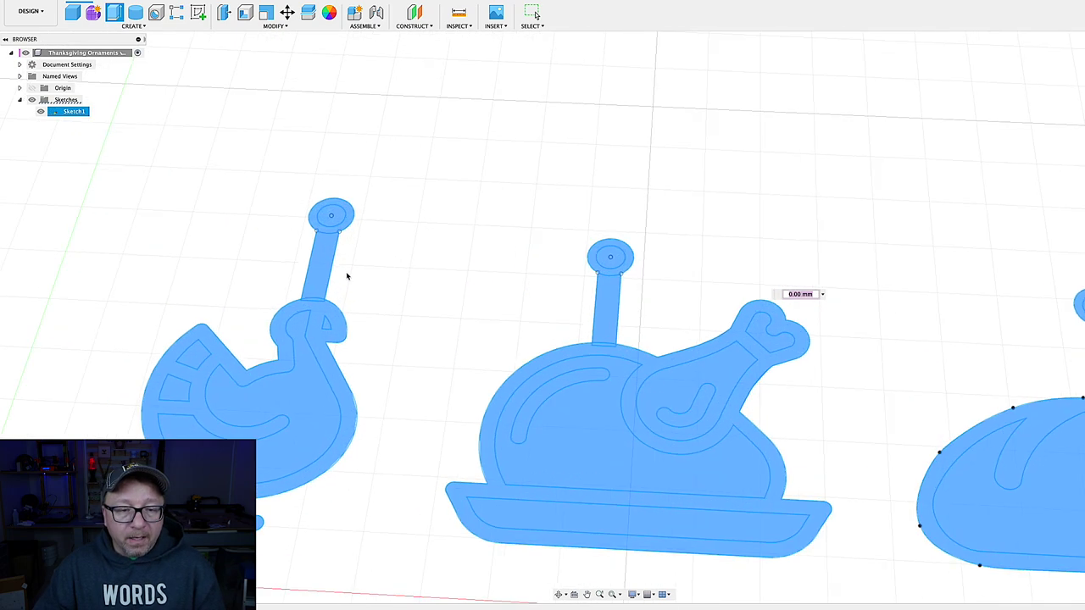
pyautogui.click(331, 218)
pyautogui.scroll(-2, 933, 260)
pyautogui.moveTo(932, 259); pyautogui.dragTo(310, 233, button='middle')
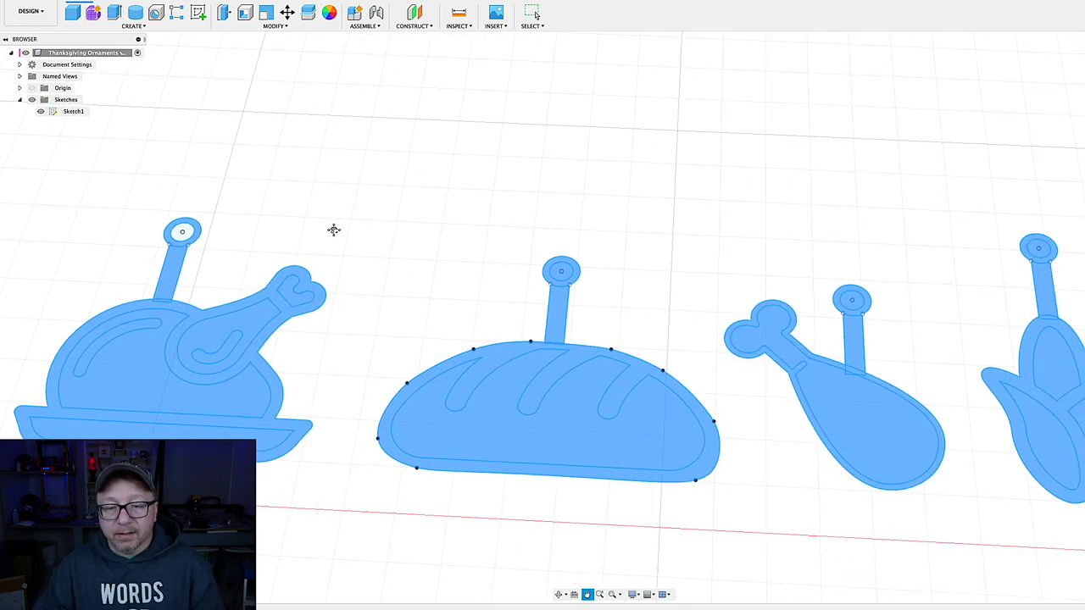
pyautogui.scroll(-3, 233, 257)
pyautogui.click(390, 273)
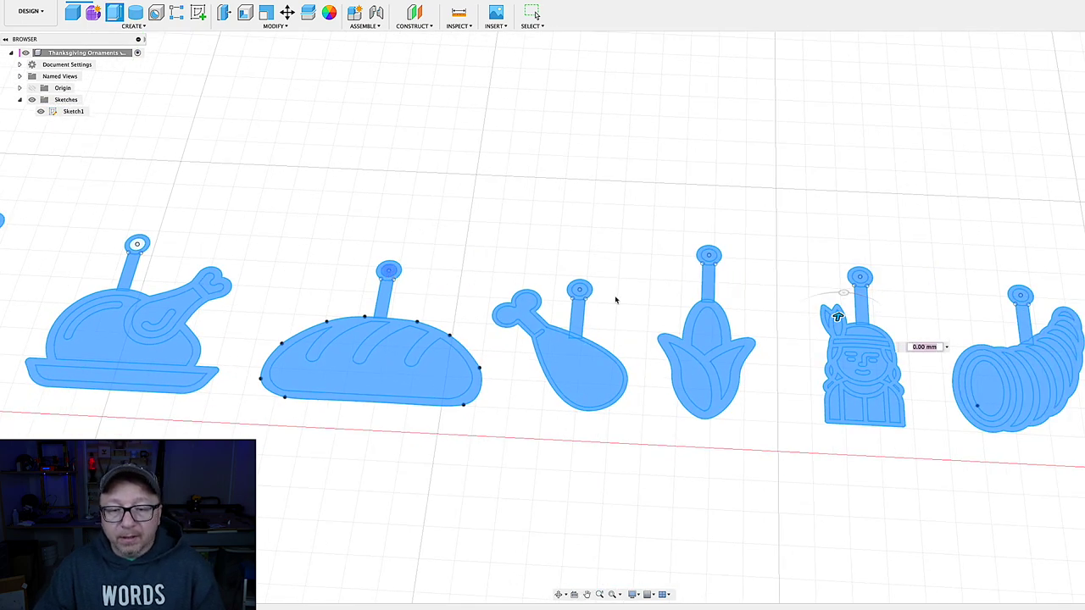
pyautogui.click(708, 257)
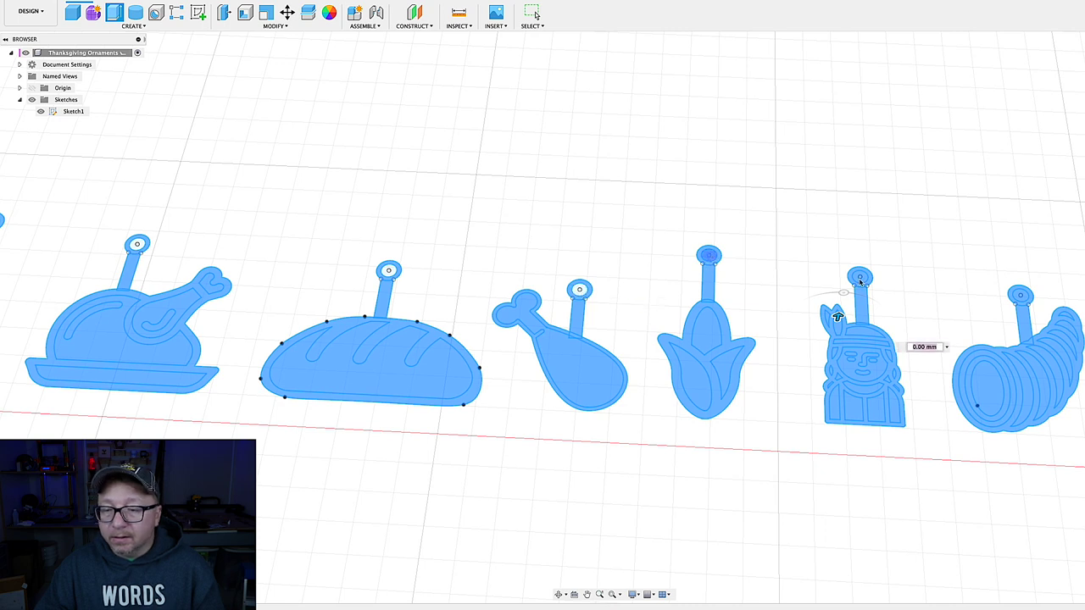
pyautogui.click(1021, 298)
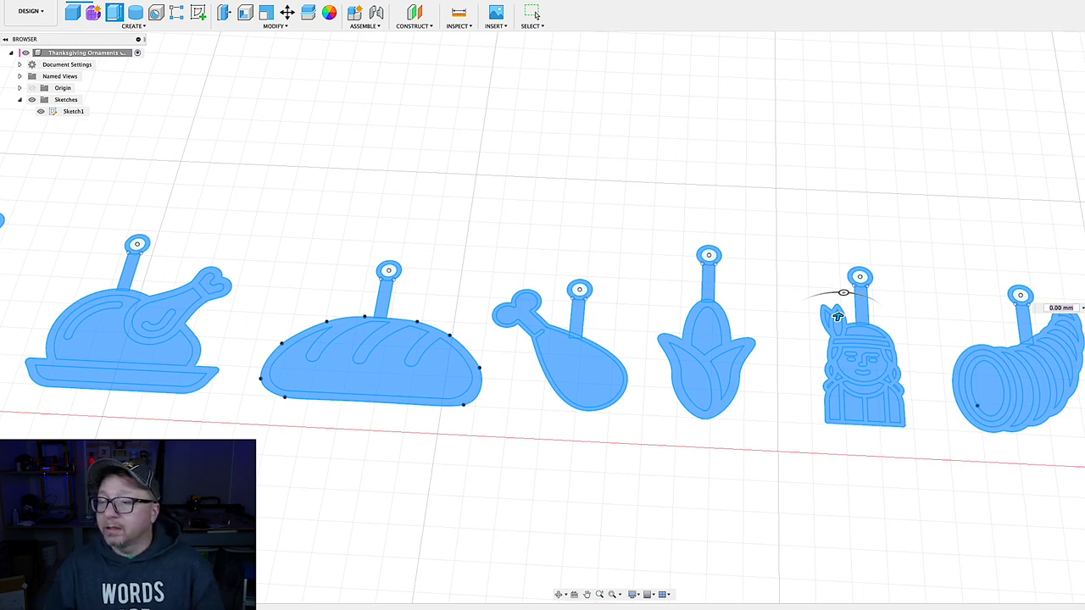
pyautogui.moveTo(837, 317); pyautogui.dragTo(835, 331)
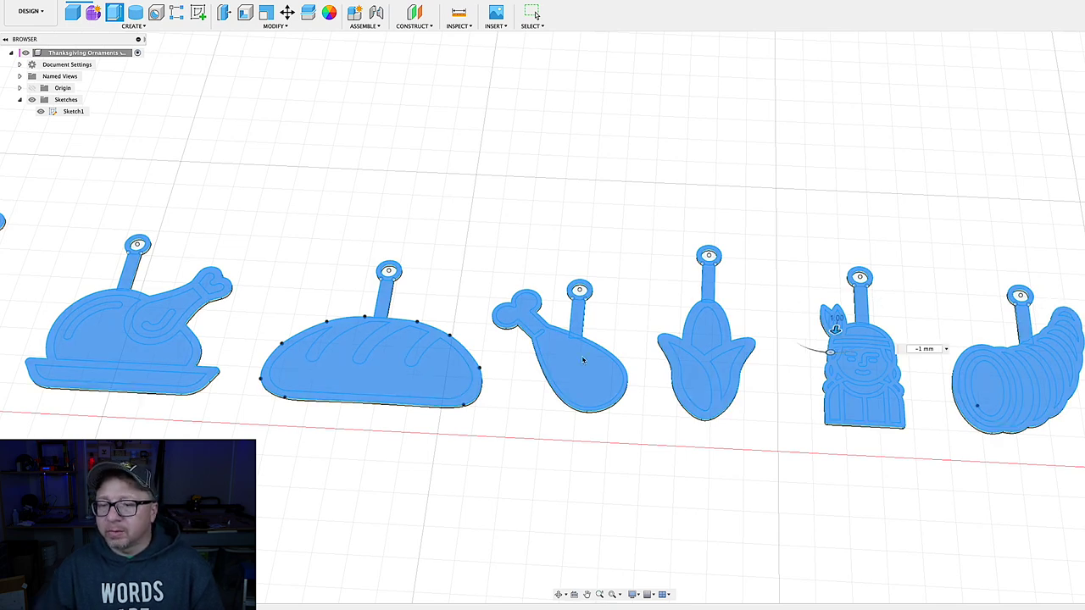
pyautogui.press('Return')
pyautogui.scroll(-10, 625, 348)
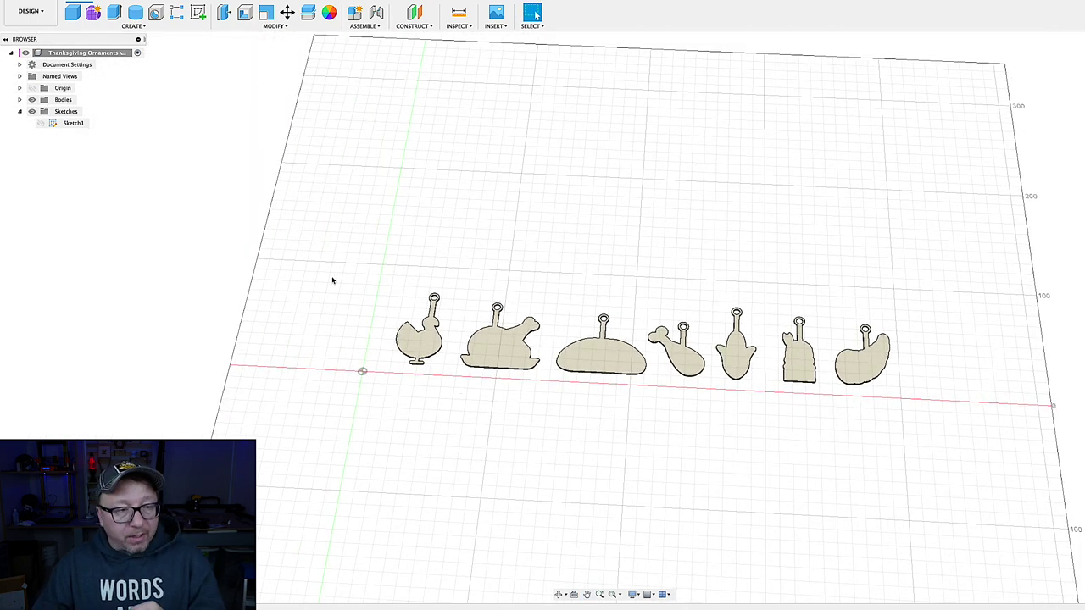
# Make Sketch1 visible again over the seven extruded ornament bodies
pyautogui.click(40, 123)
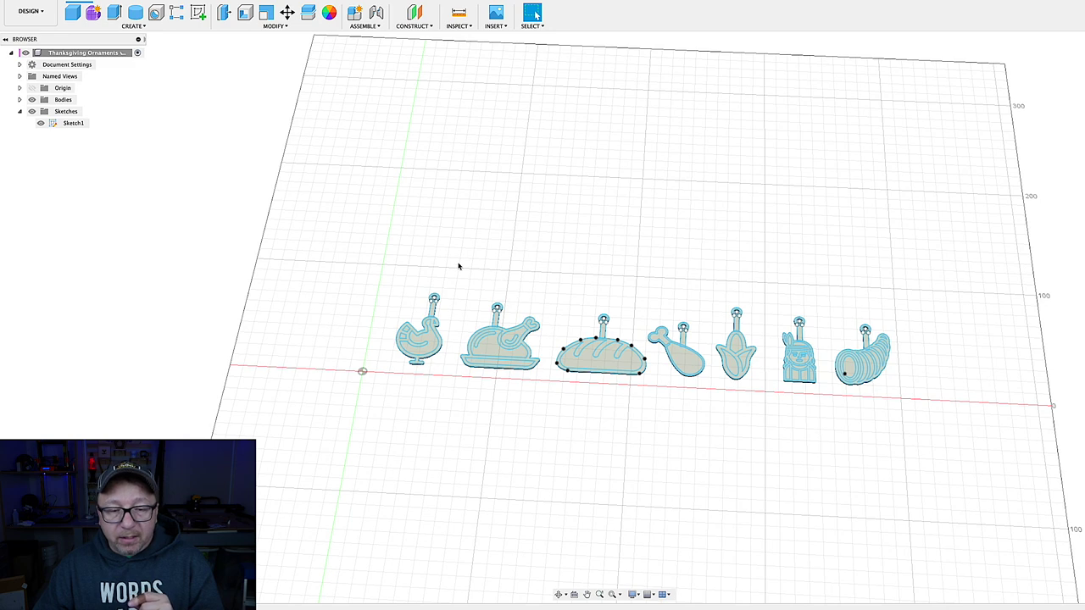
pyautogui.scroll(5, 430, 313)
pyautogui.scroll(-2, 467, 273)
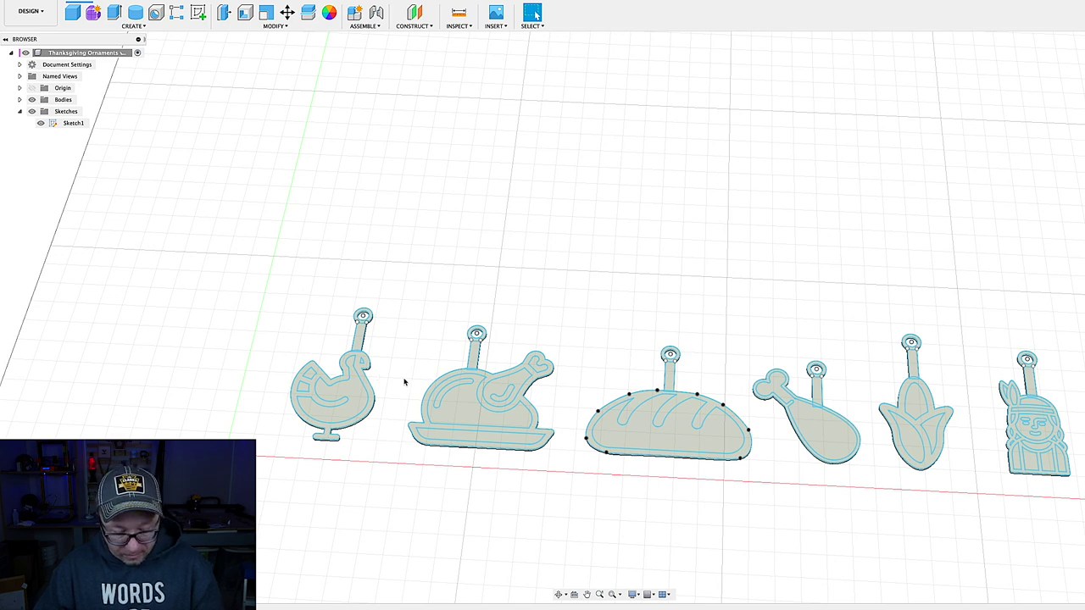
# Start a new extrude and pick the leftmost, turkey, bread, drumstick and corn outline profiles
pyautogui.press('e')
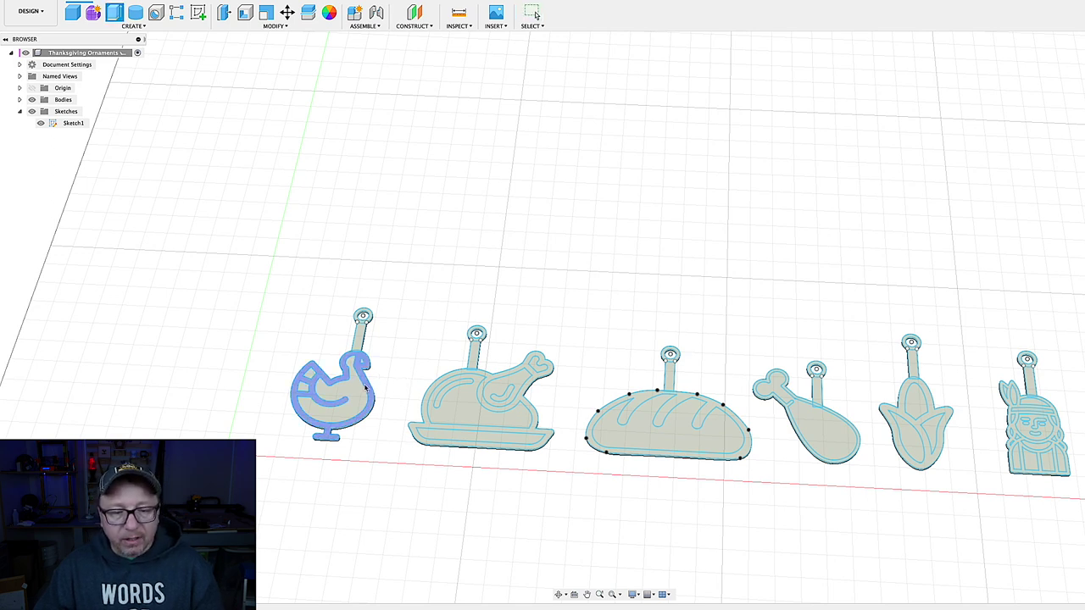
pyautogui.click(368, 388)
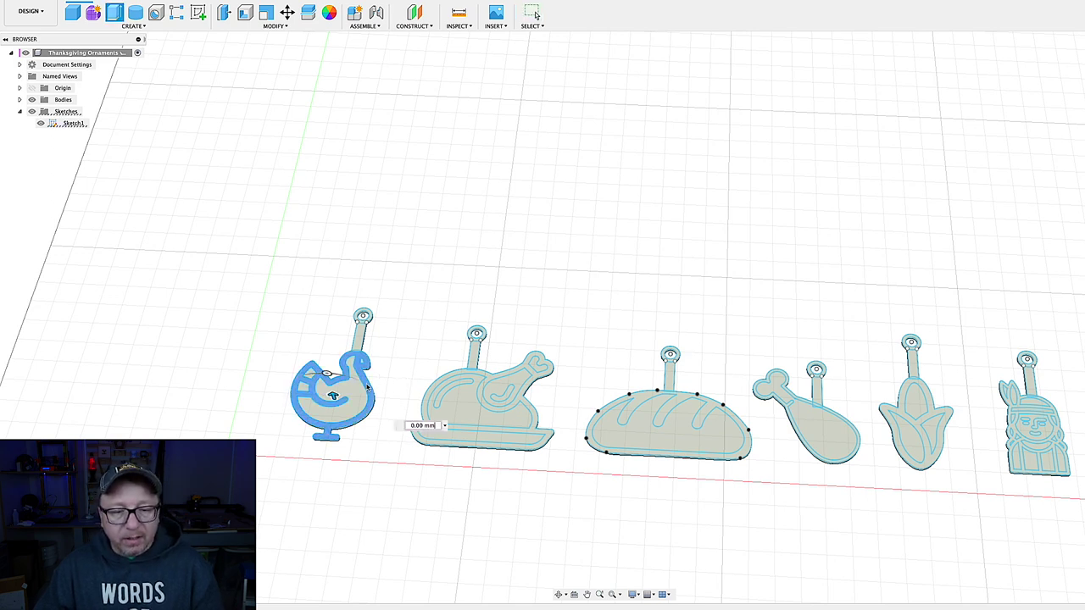
pyautogui.click(520, 397)
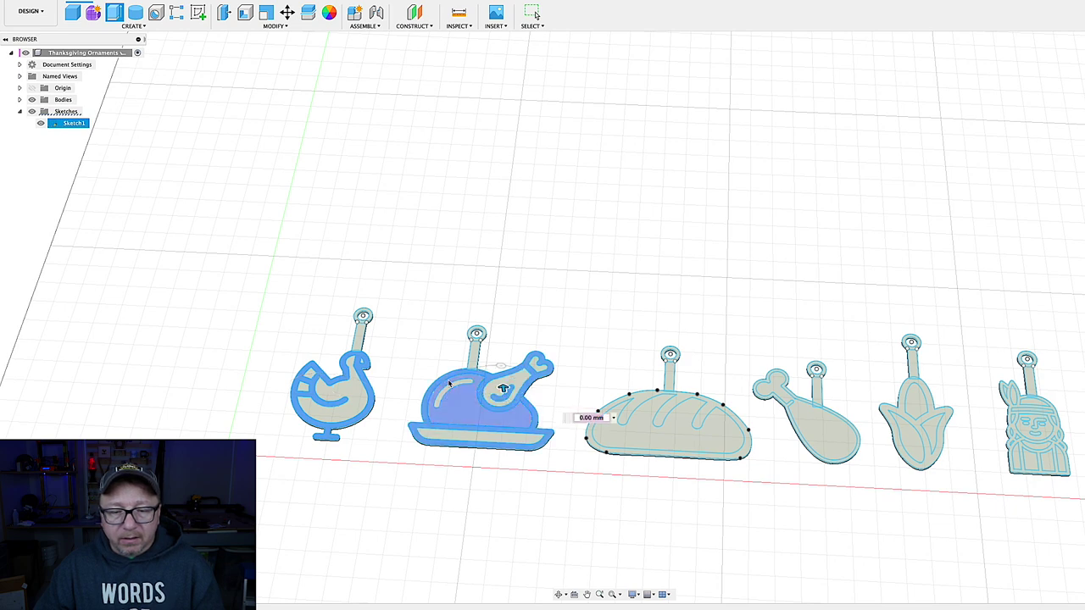
pyautogui.click(660, 397)
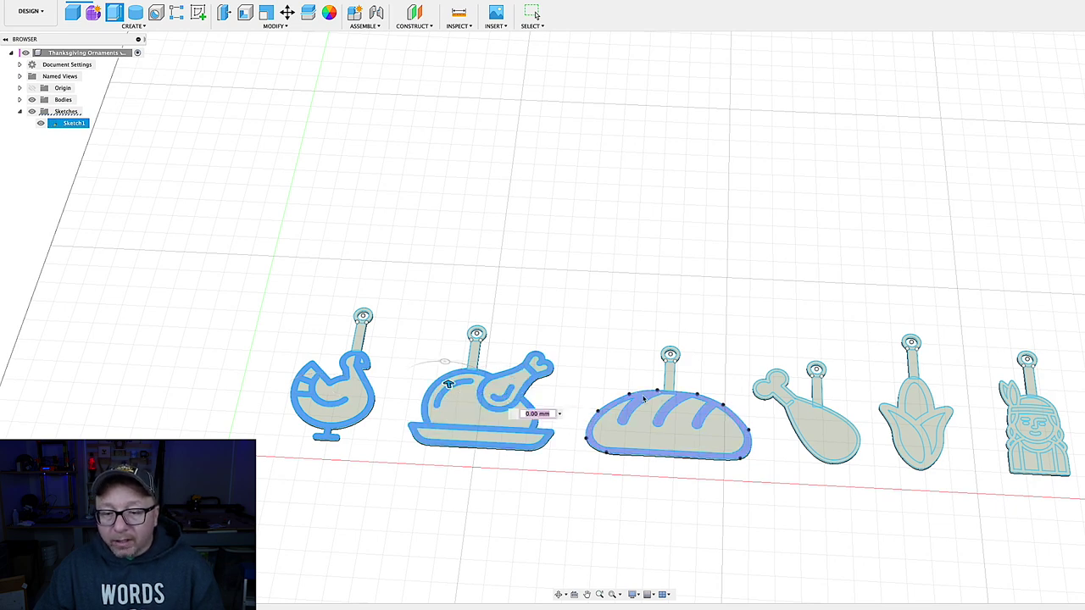
pyautogui.click(644, 399)
pyautogui.scroll(-4, 751, 347)
pyautogui.scroll(6, 594, 398)
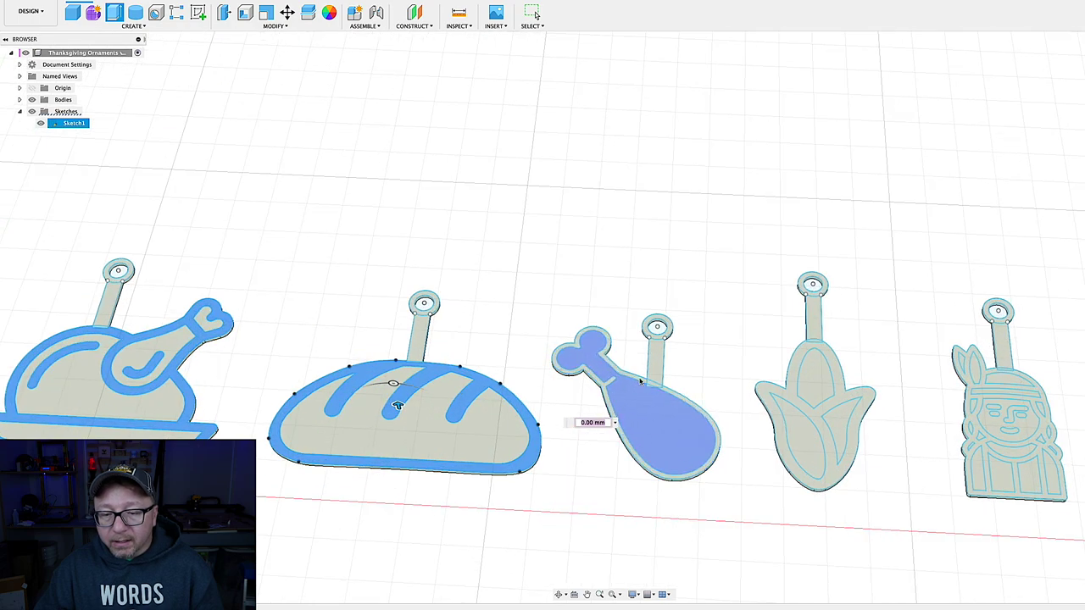
pyautogui.click(642, 382)
pyautogui.scroll(5, 650, 385)
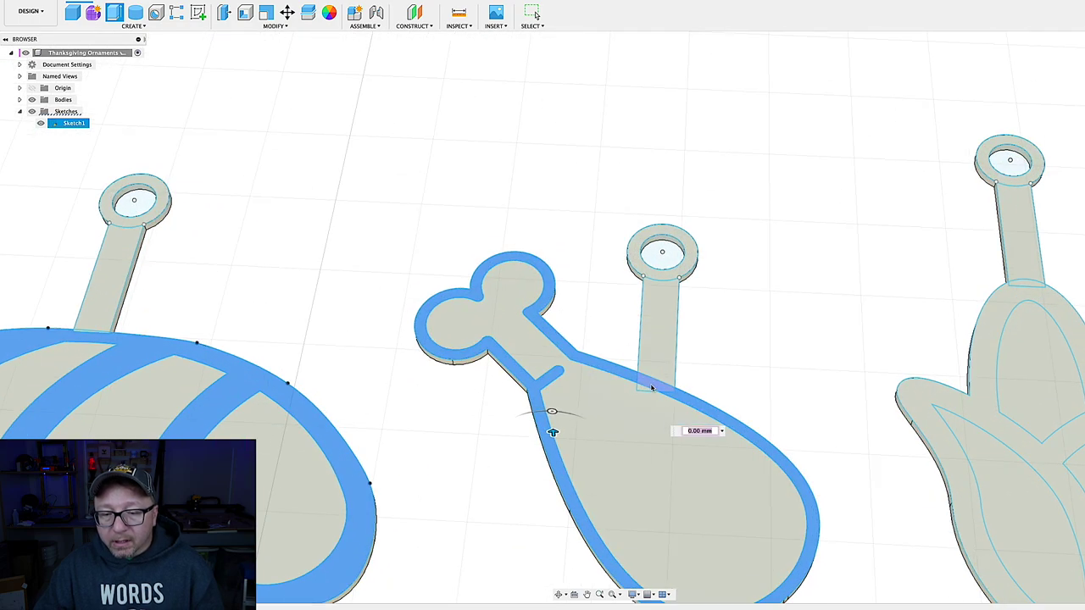
pyautogui.click(651, 390)
pyautogui.scroll(-5, 746, 381)
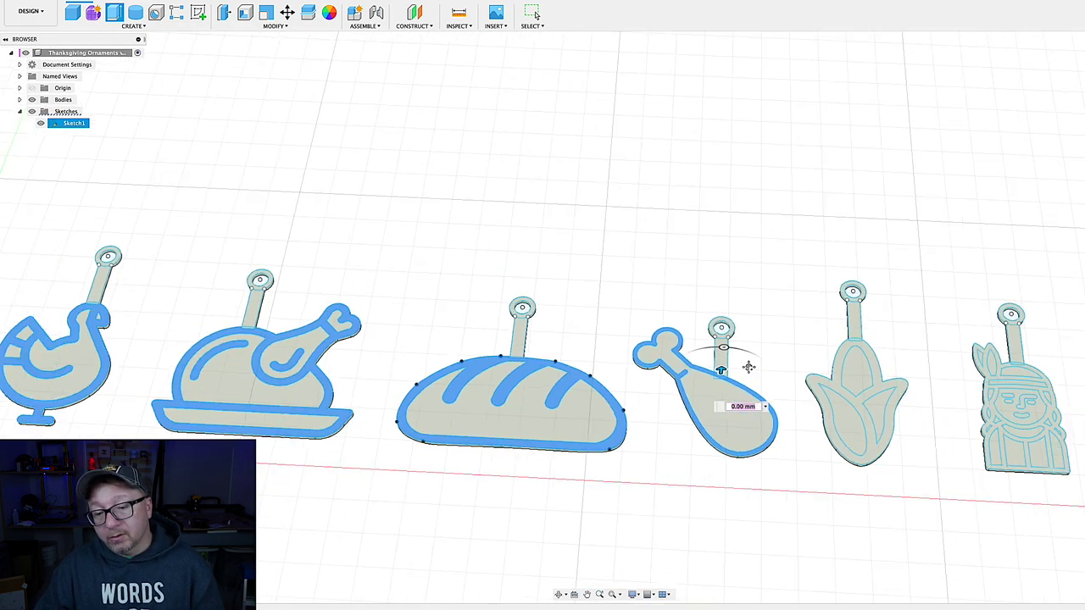
pyautogui.scroll(-4, 678, 373)
pyautogui.click(643, 381)
pyautogui.scroll(4, 656, 341)
pyautogui.scroll(5, 655, 340)
pyautogui.scroll(-4, 823, 346)
# Add the figure's profile and face detail plus the cornucopia's rings and inner oval
pyautogui.moveTo(823, 346); pyautogui.dragTo(538, 346, button='middle')
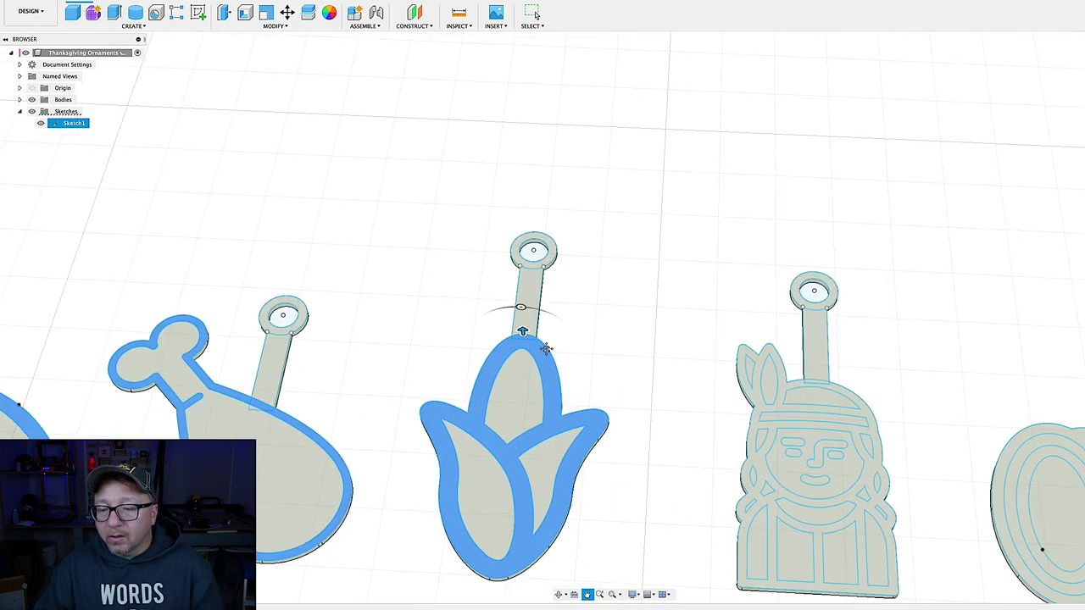
pyautogui.scroll(-1, 537, 345)
pyautogui.click(763, 389)
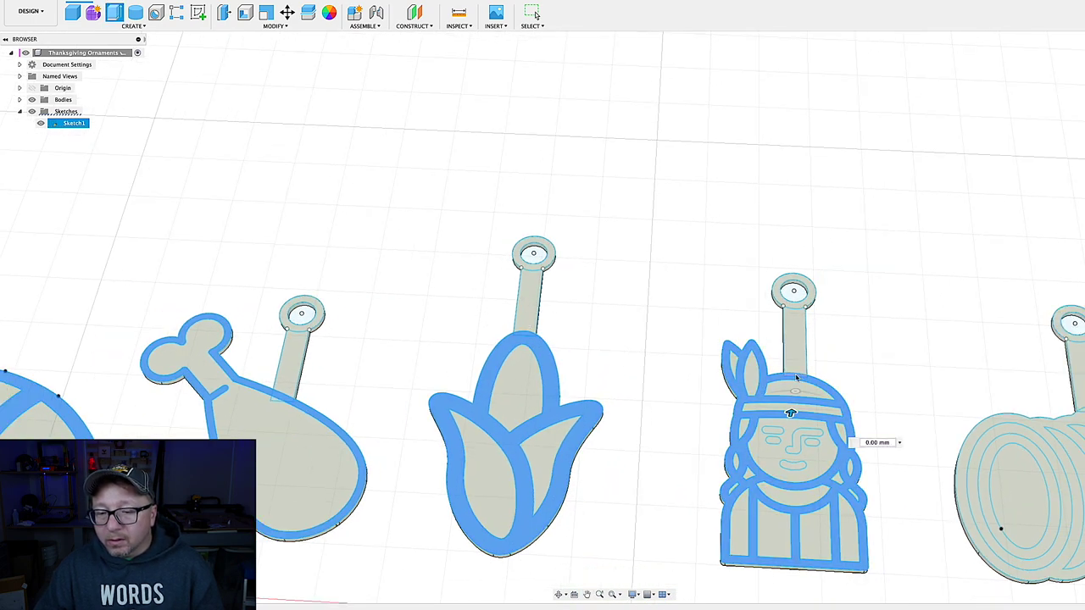
pyautogui.scroll(-1, 848, 359)
pyautogui.moveTo(848, 358); pyautogui.dragTo(676, 343, button='middle')
pyautogui.click(584, 402)
pyautogui.click(580, 400)
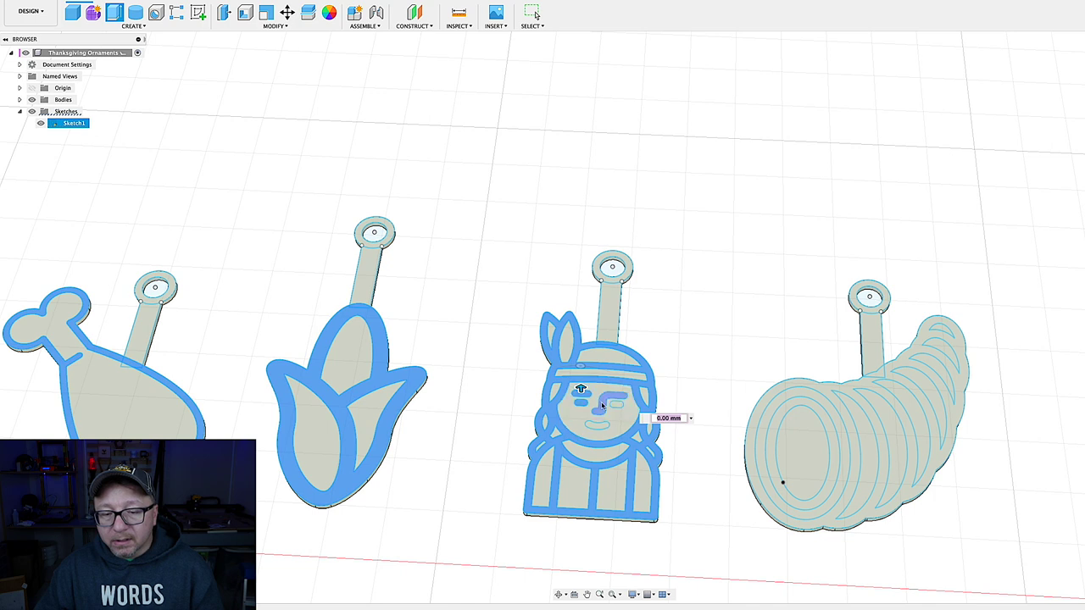
pyautogui.click(594, 435)
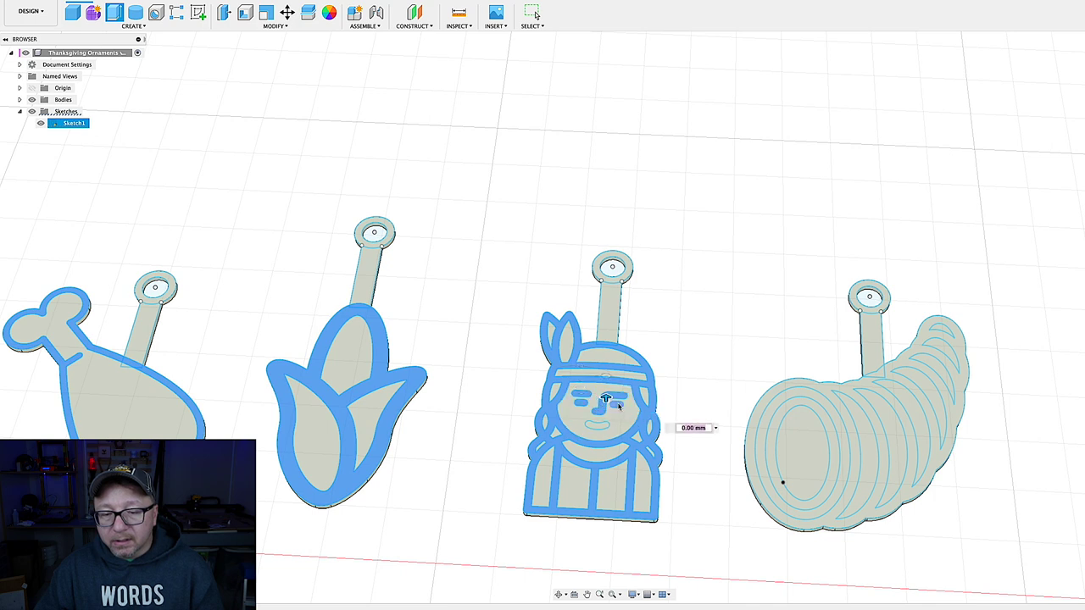
pyautogui.click(803, 388)
pyautogui.click(801, 449)
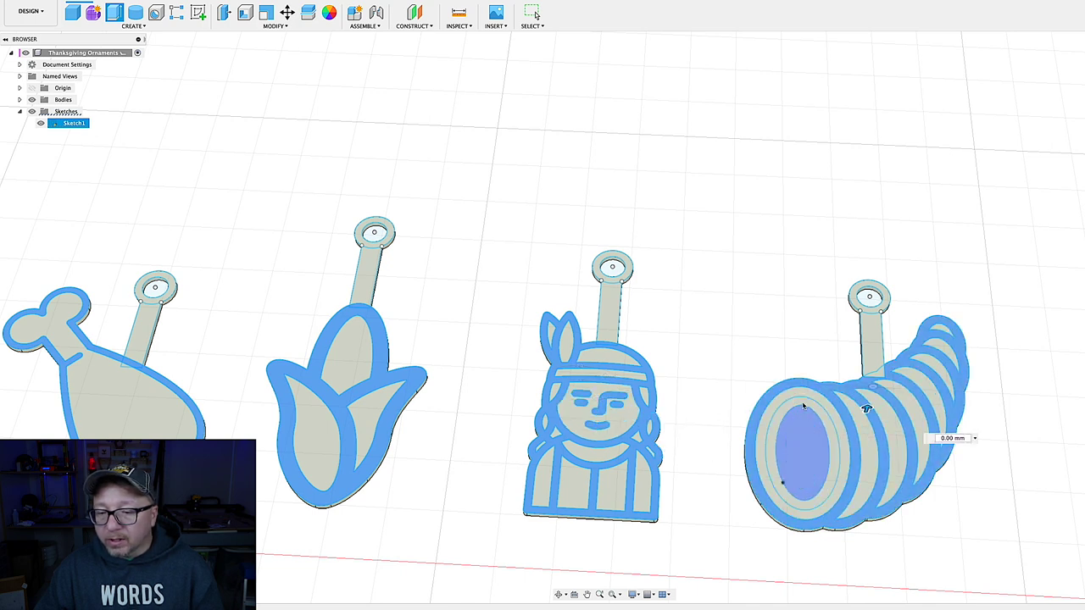
pyautogui.scroll(5, 882, 378)
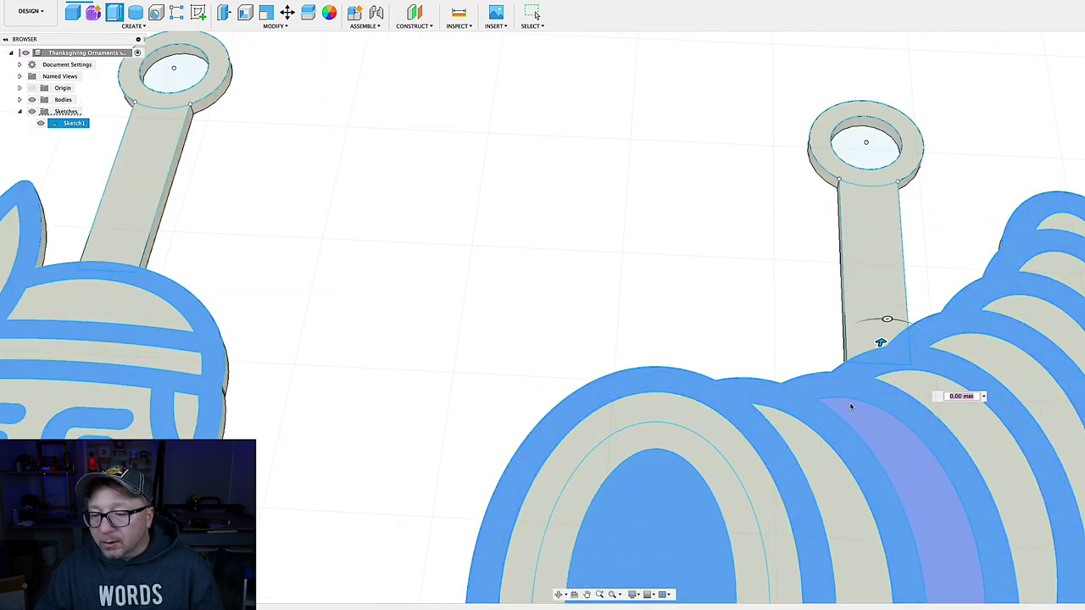
pyautogui.scroll(-2, 416, 370)
# Add the bread outline profile and set the extrusion distance to 1 mm
pyautogui.moveTo(416, 370); pyautogui.dragTo(520, 245, button='middle')
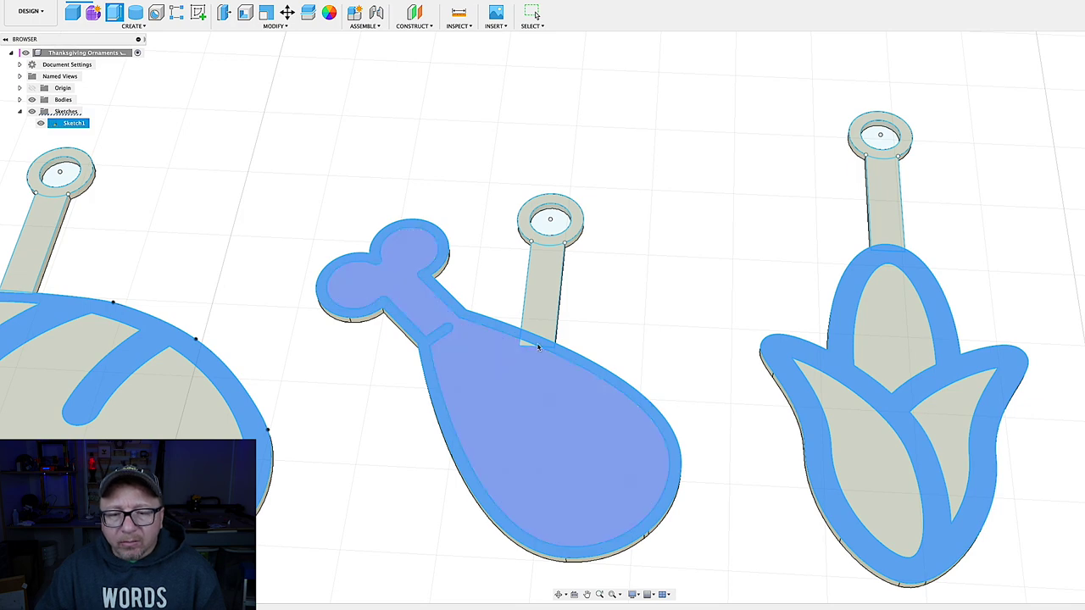
pyautogui.moveTo(34, 288); pyautogui.dragTo(402, 312, button='middle')
pyautogui.scroll(5, 402, 312)
pyautogui.click(402, 312)
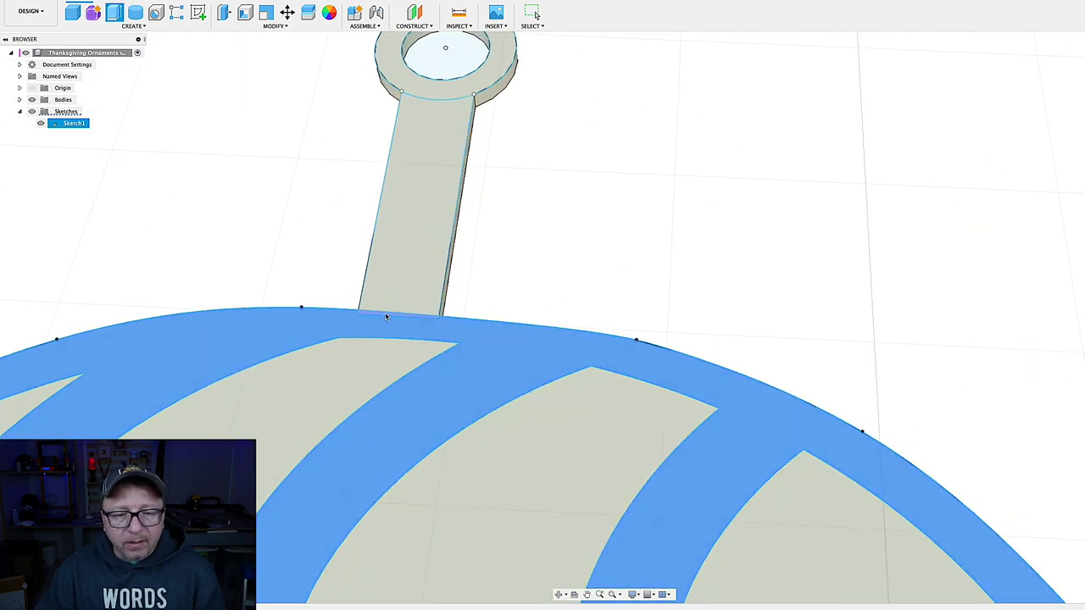
pyautogui.press('e')
pyautogui.scroll(-5, 401, 312)
pyautogui.scroll(-4, 304, 354)
pyautogui.moveTo(304, 354); pyautogui.dragTo(825, 354, button='middle')
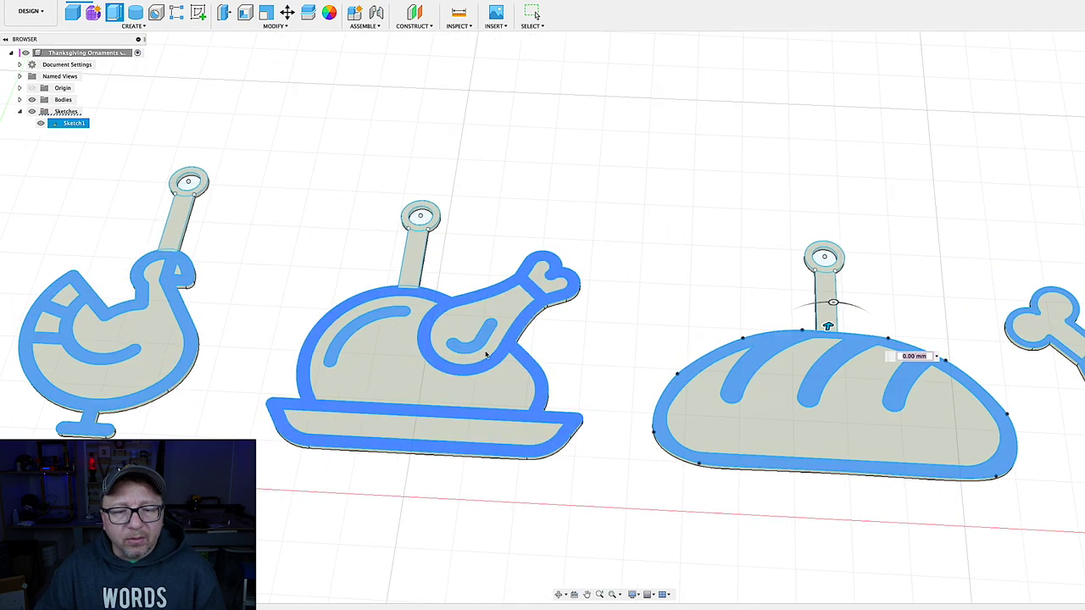
pyautogui.scroll(6, 370, 281)
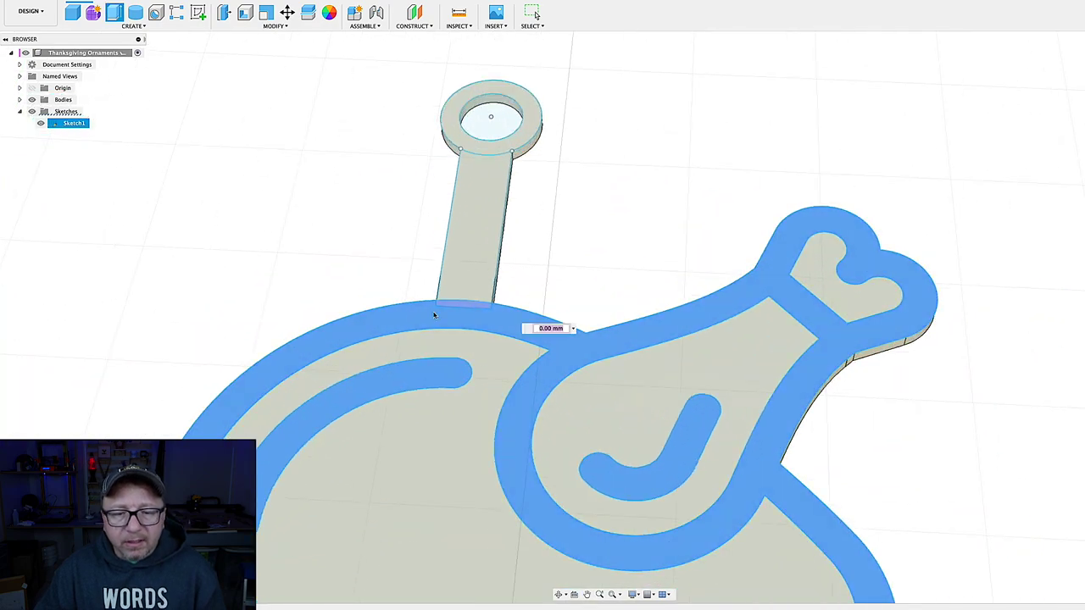
pyautogui.scroll(-6, 415, 310)
pyautogui.scroll(6, 407, 292)
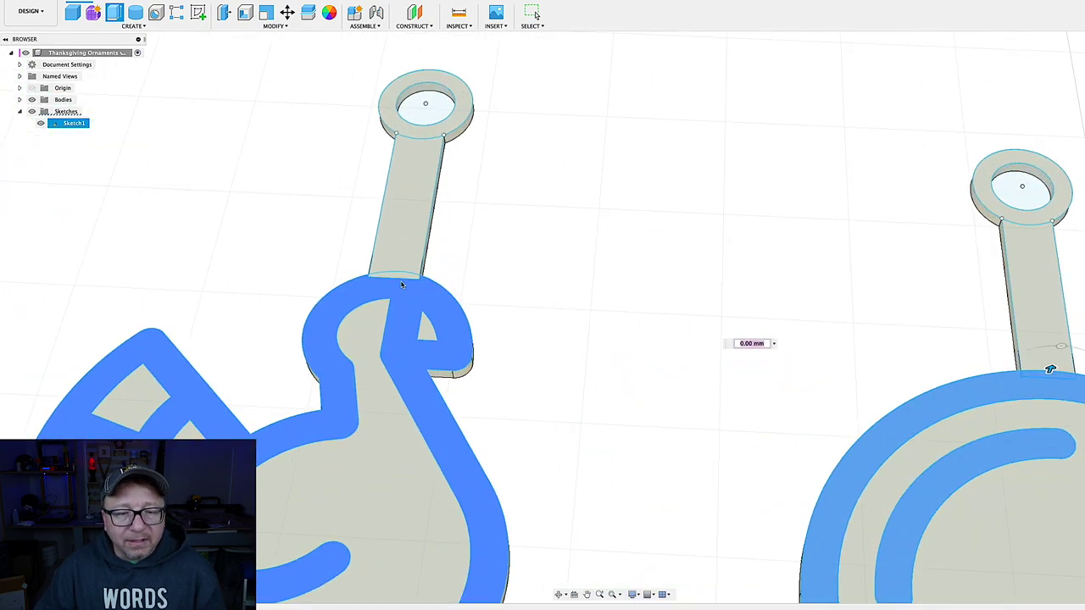
pyautogui.scroll(-5, 565, 346)
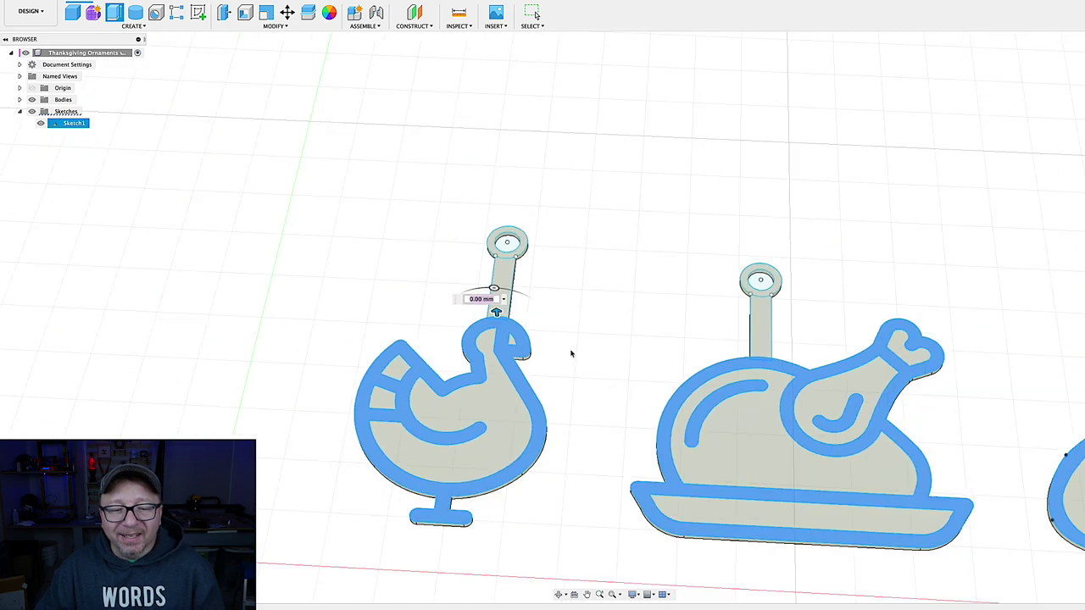
pyautogui.scroll(-5, 597, 349)
pyautogui.scroll(3, 487, 332)
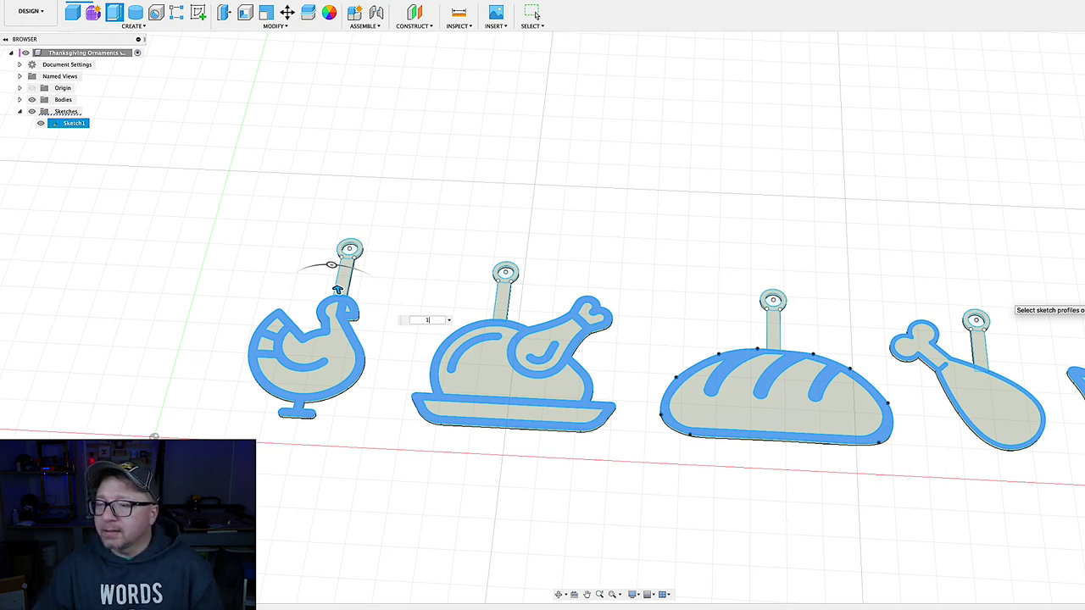
pyautogui.press('Return')
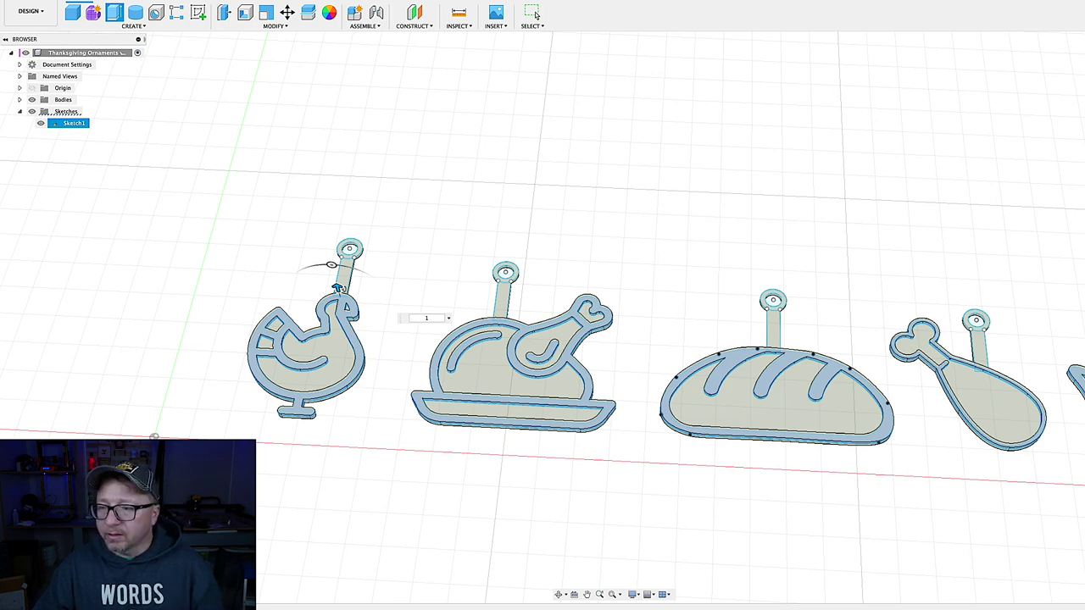
# Commit the 1 mm raised extrude and hide Sketch1
pyautogui.press('Return')
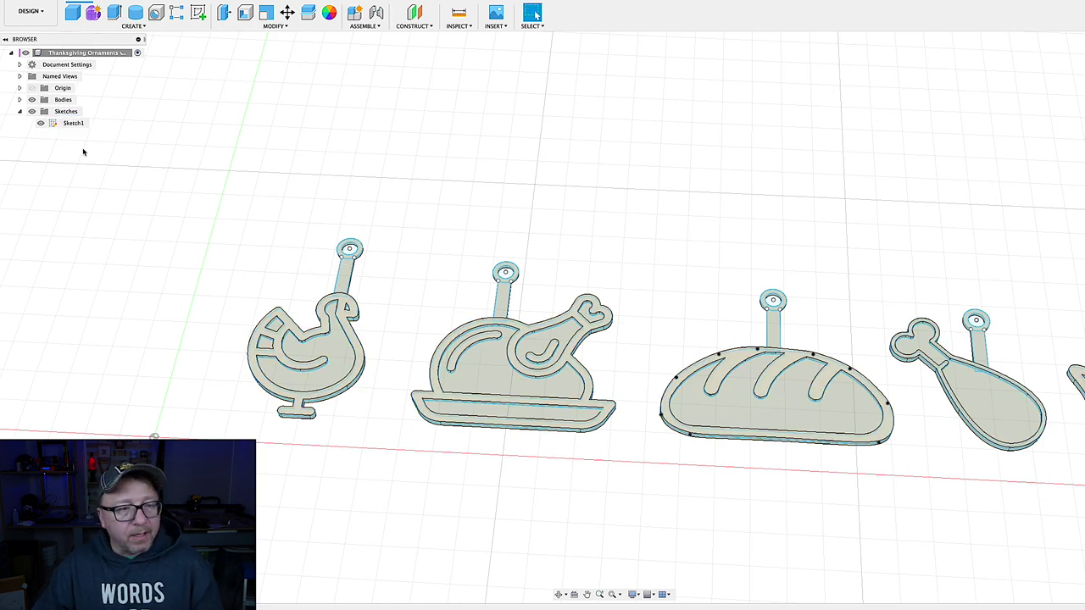
pyautogui.click(40, 122)
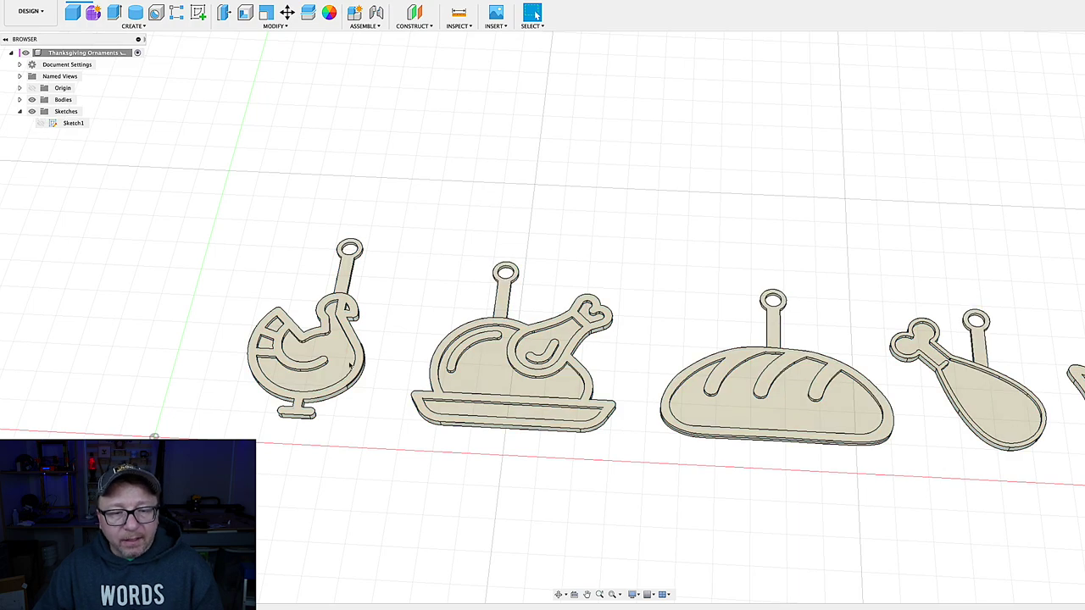
pyautogui.scroll(5, 336, 373)
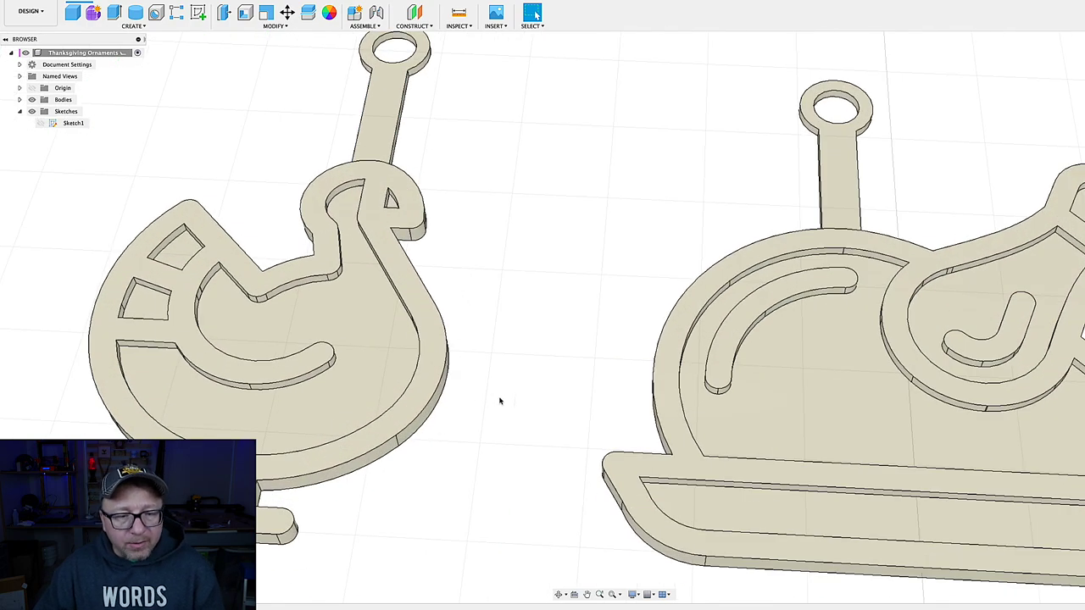
pyautogui.scroll(-8, 503, 378)
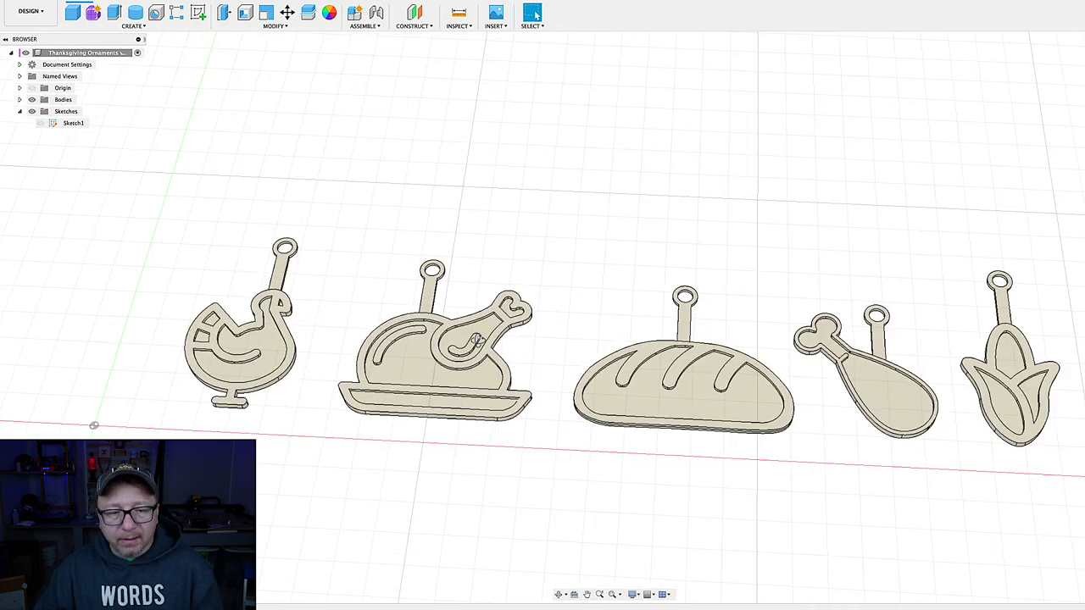
# Orbit and zoom so the seven ornament bodies run horizontally across the view
pyautogui.keyDown('shift'); pyautogui.moveTo(477, 340); pyautogui.dragTo(543, 423, button='middle'); pyautogui.keyUp('shift')
pyautogui.scroll(-2, 462, 339)
pyautogui.scroll(10, 574, 501)
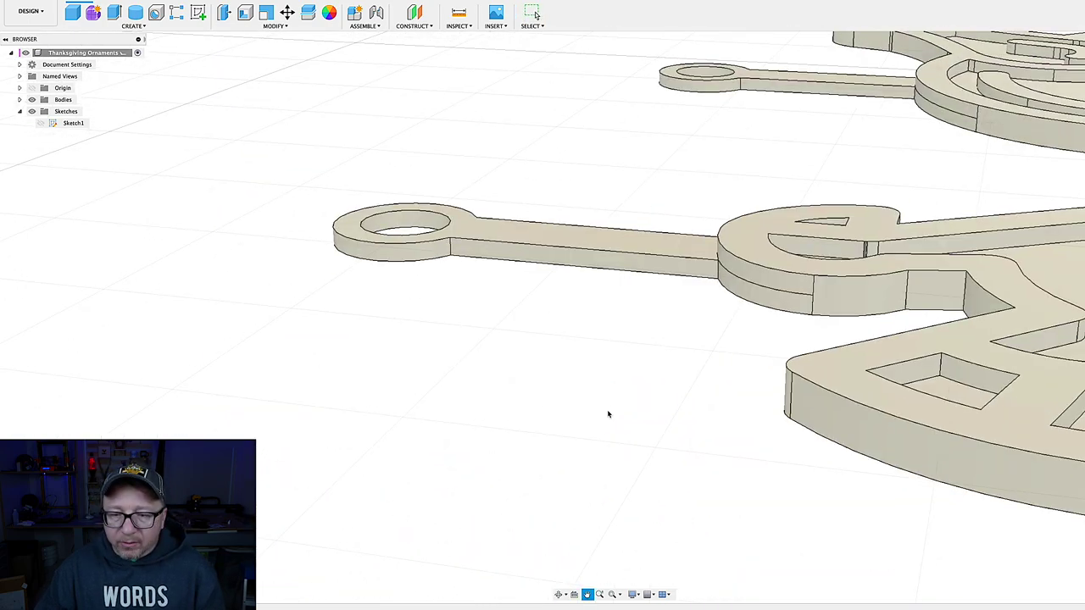
pyautogui.press('Escape')
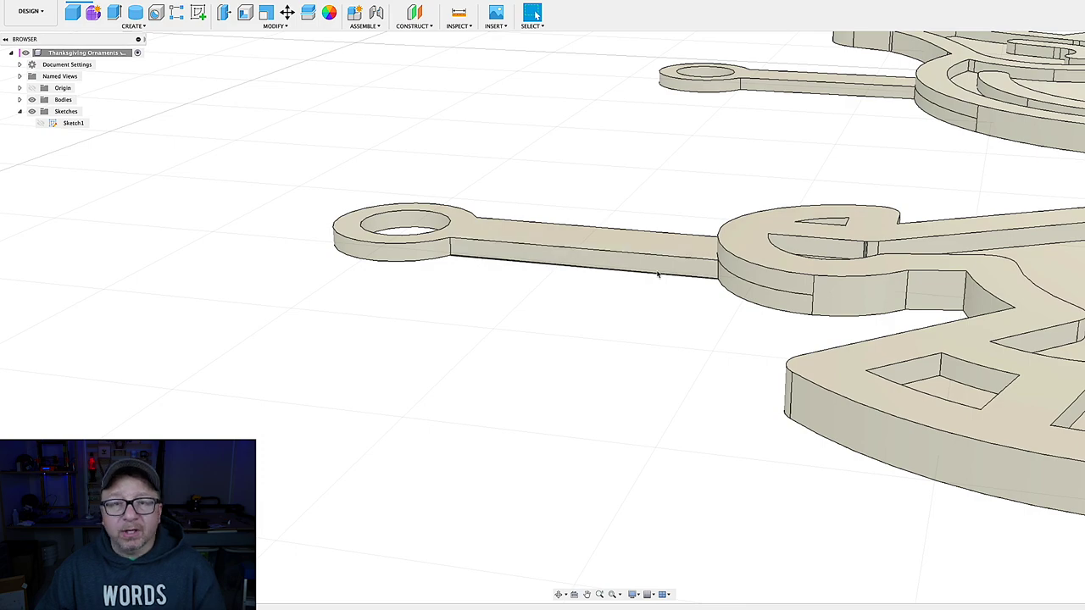
pyautogui.scroll(-6, 656, 295)
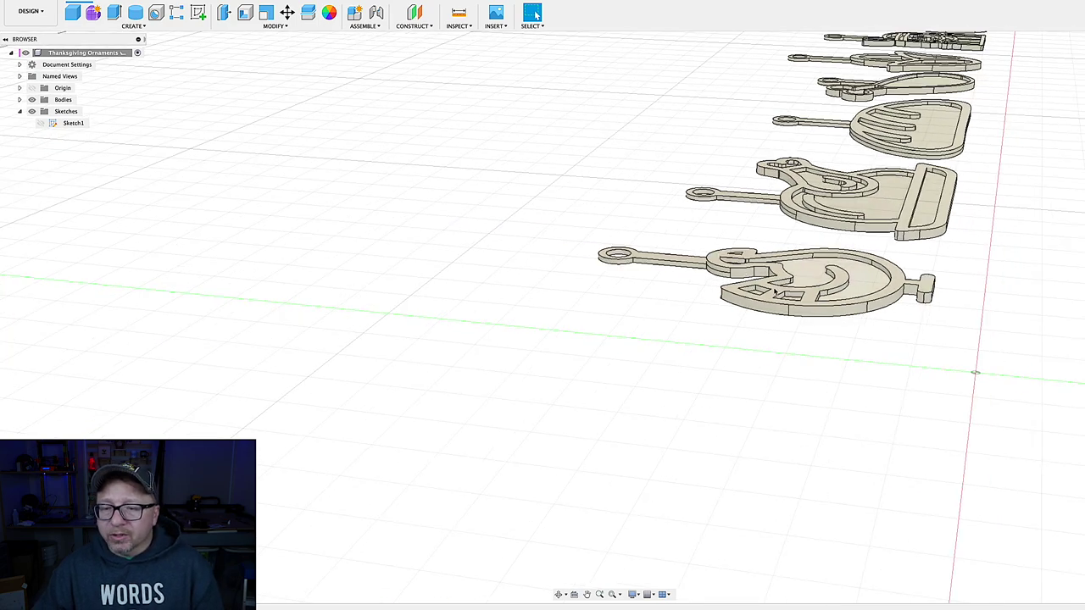
pyautogui.keyDown('shift'); pyautogui.moveTo(780, 299); pyautogui.dragTo(682, 335, button='middle'); pyautogui.keyUp('shift')
pyautogui.scroll(5, 375, 203)
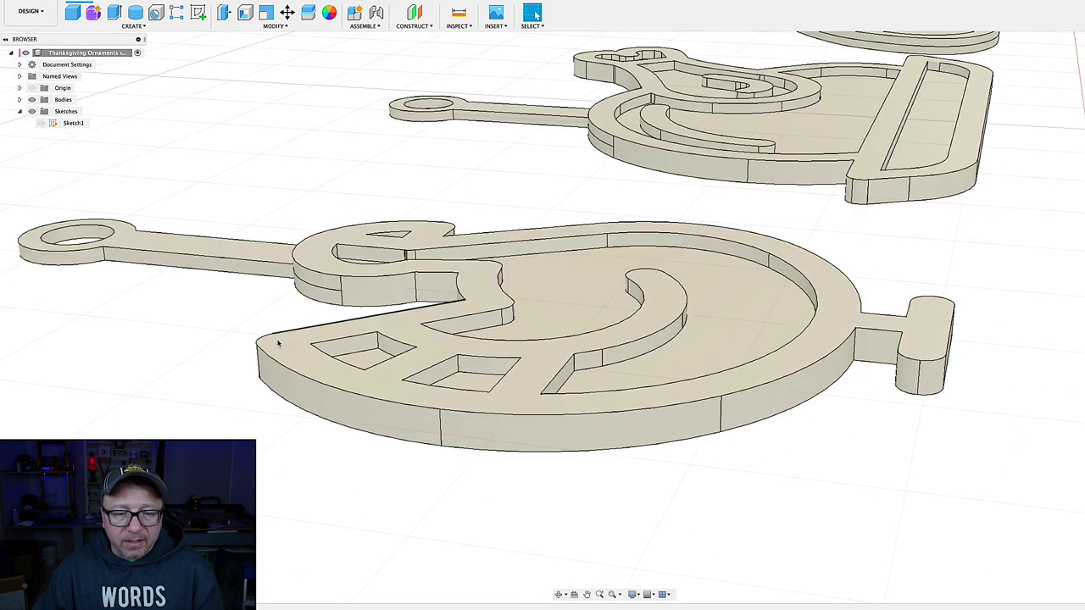
pyautogui.scroll(-8, 803, 249)
pyautogui.keyDown('shift'); pyautogui.moveTo(803, 249); pyautogui.dragTo(576, 295, button='middle'); pyautogui.keyUp('shift')
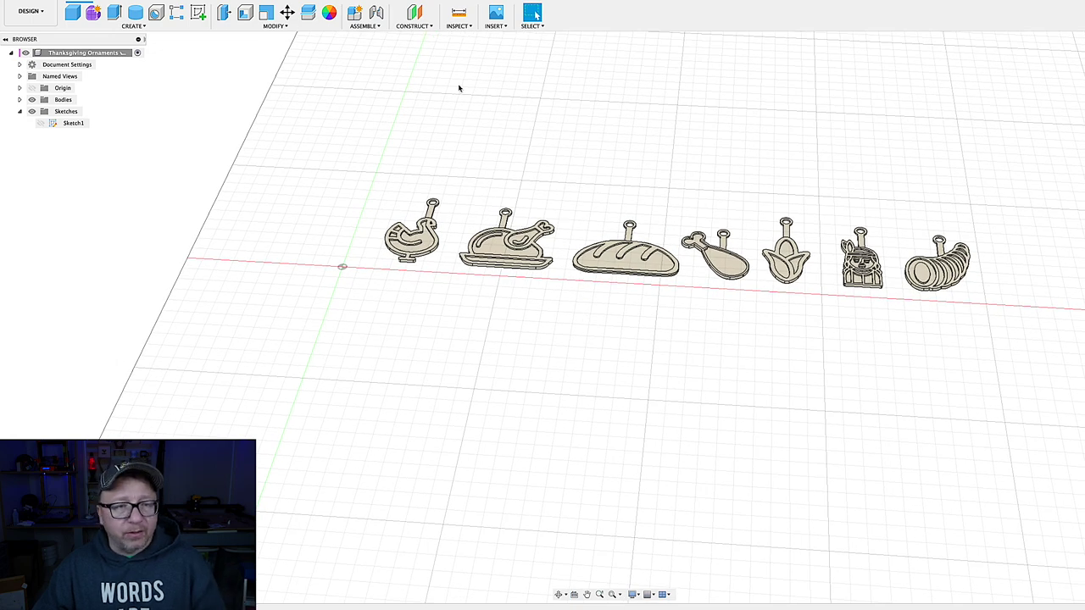
# Export the leftmost bird ornament as turkey.stl in the STL folder, replacing the existing file
pyautogui.click(232, 2)
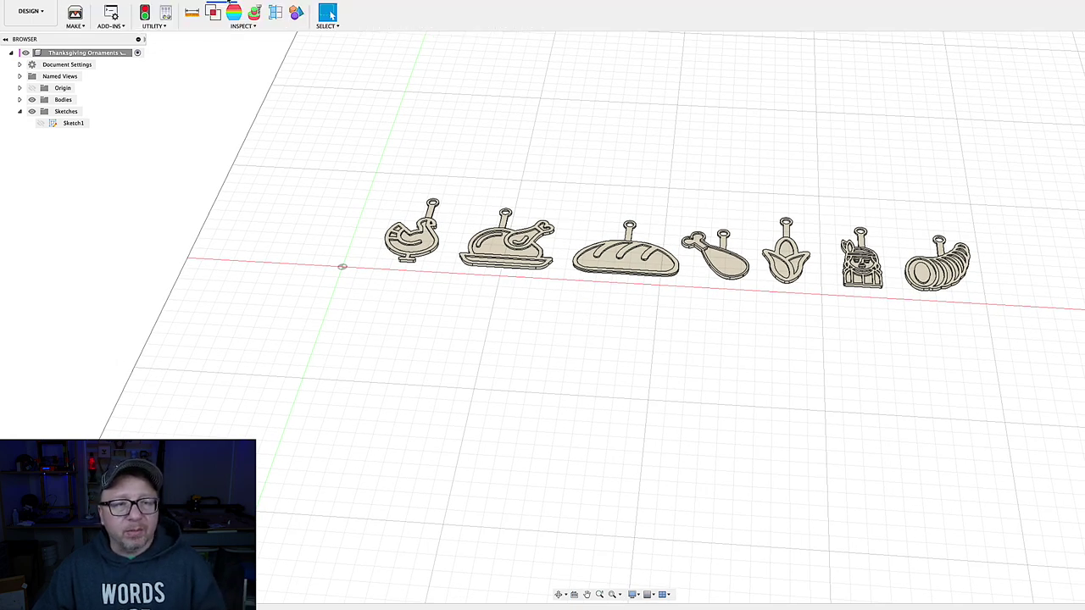
pyautogui.click(75, 15)
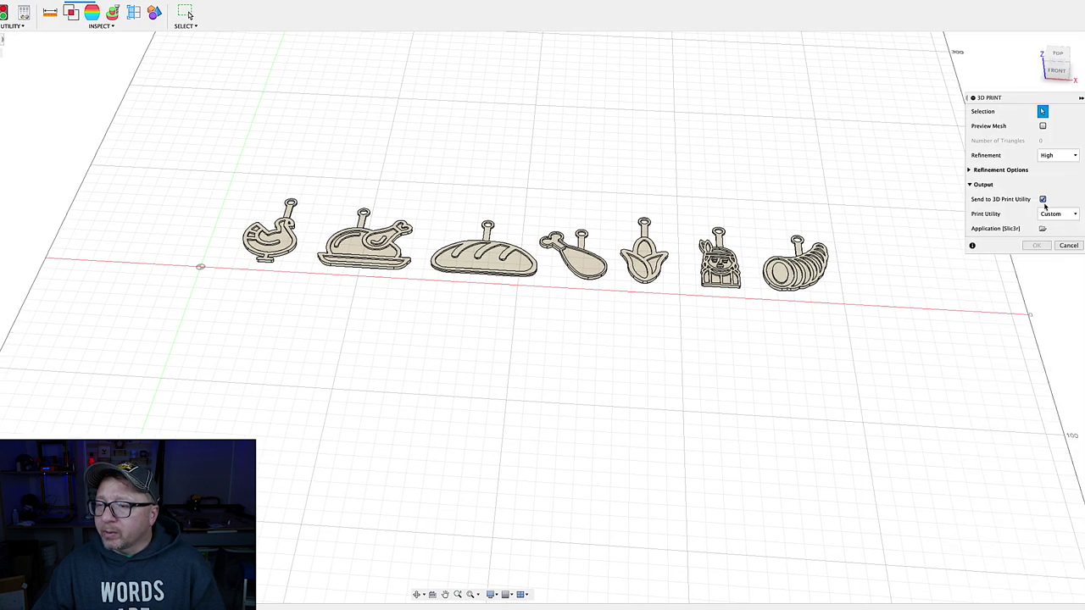
pyautogui.click(1036, 199)
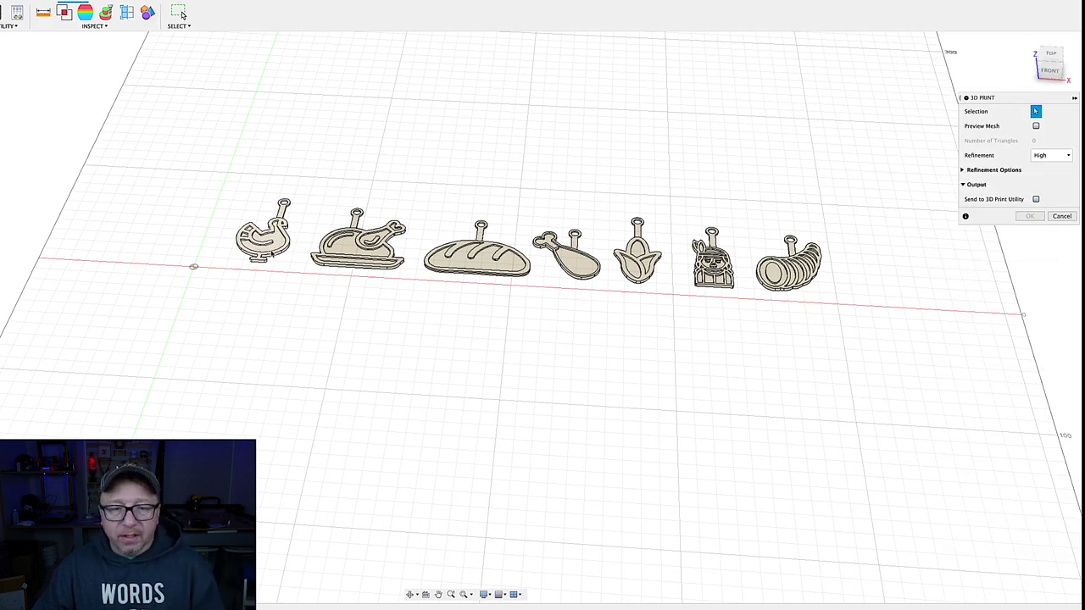
pyautogui.click(270, 244)
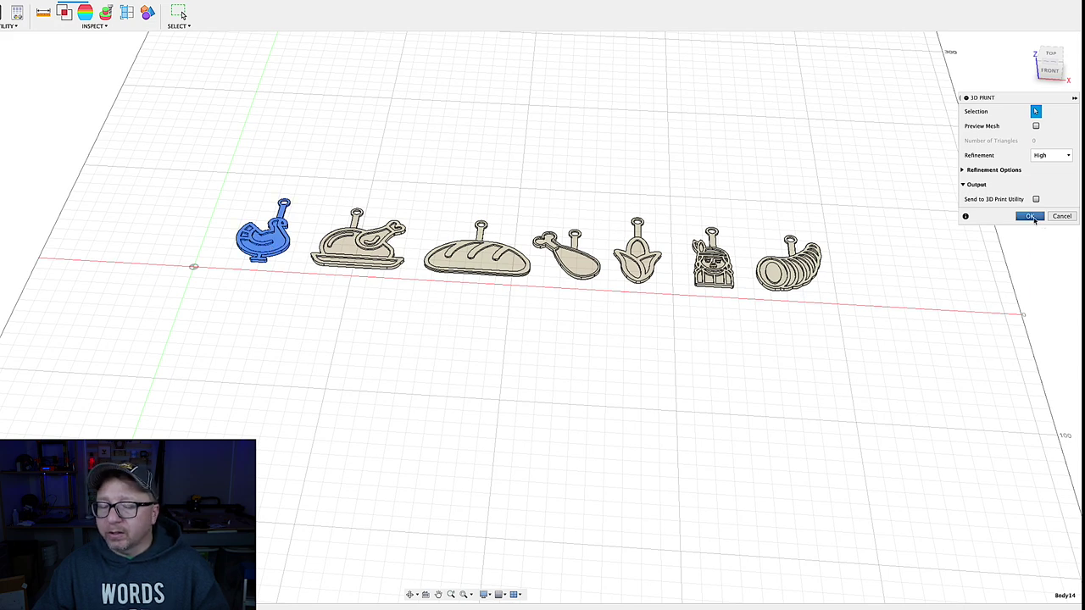
pyautogui.click(1030, 216)
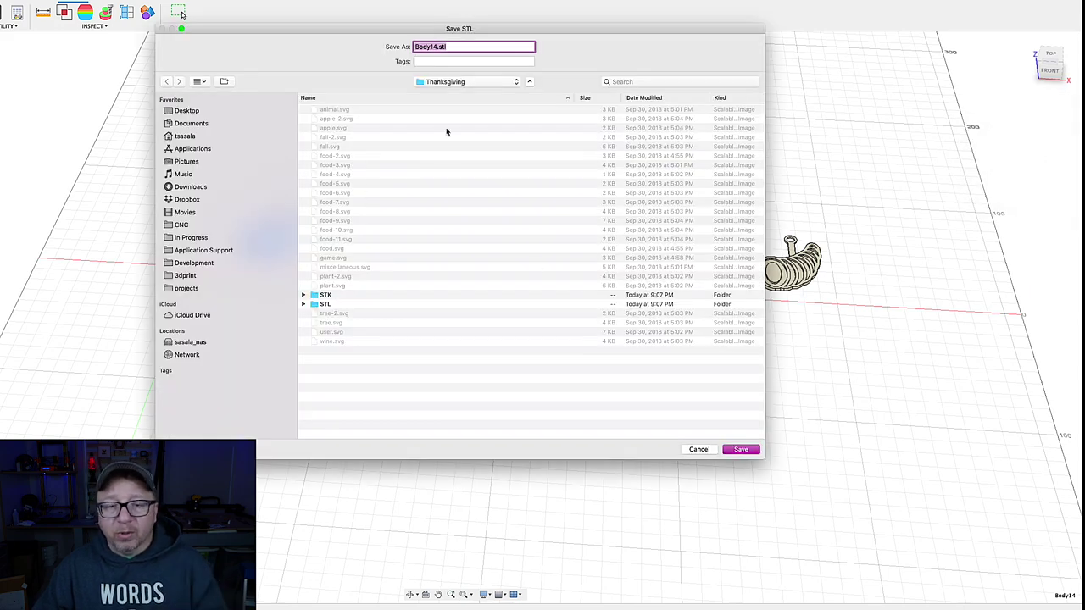
pyautogui.doubleClick(322, 304)
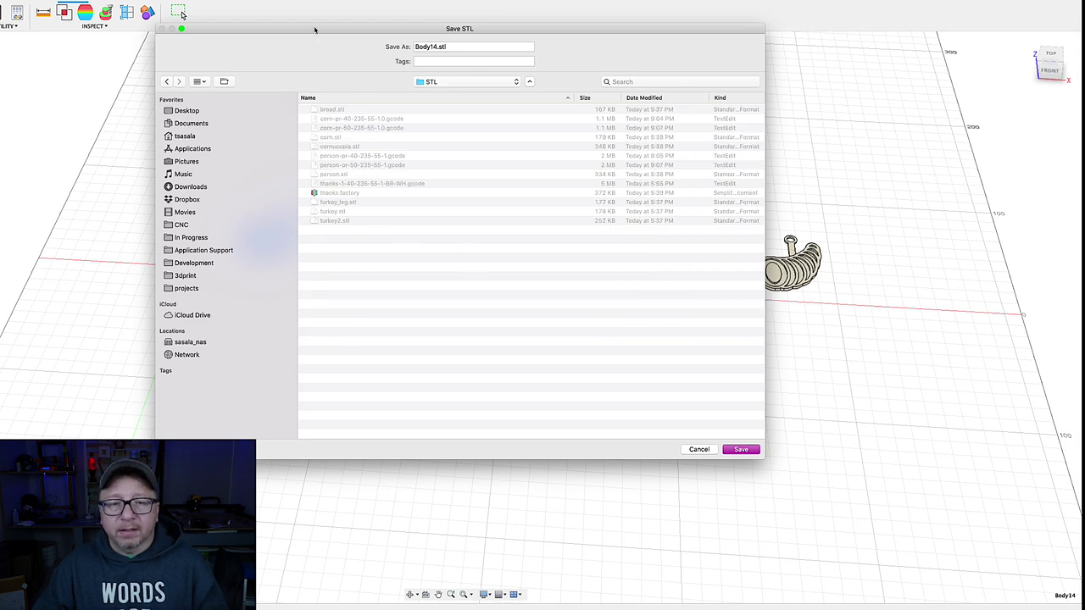
pyautogui.moveTo(314, 29); pyautogui.dragTo(633, 1)
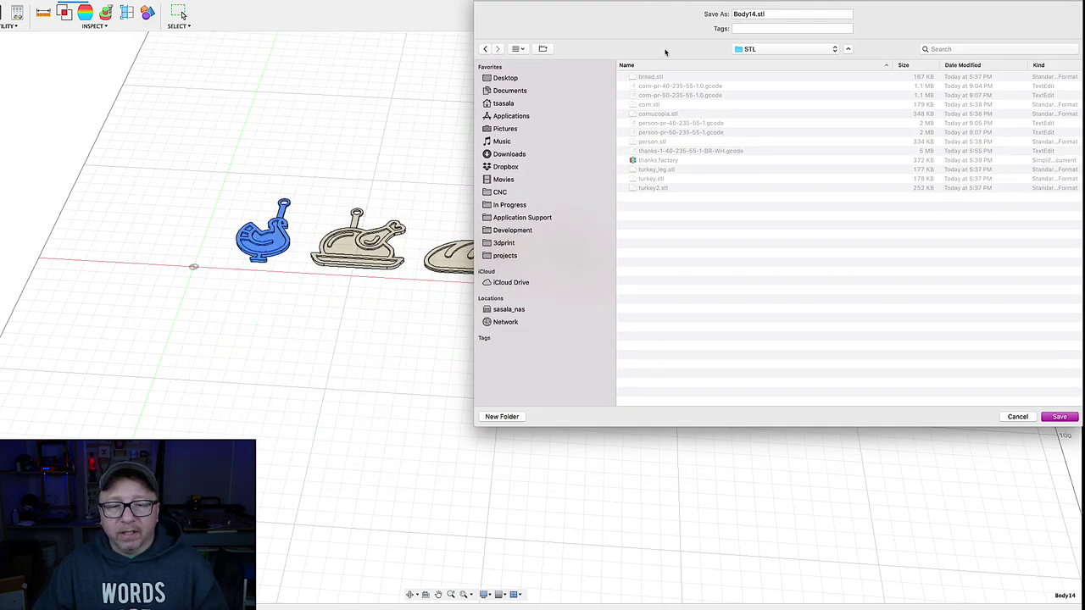
pyautogui.click(649, 178)
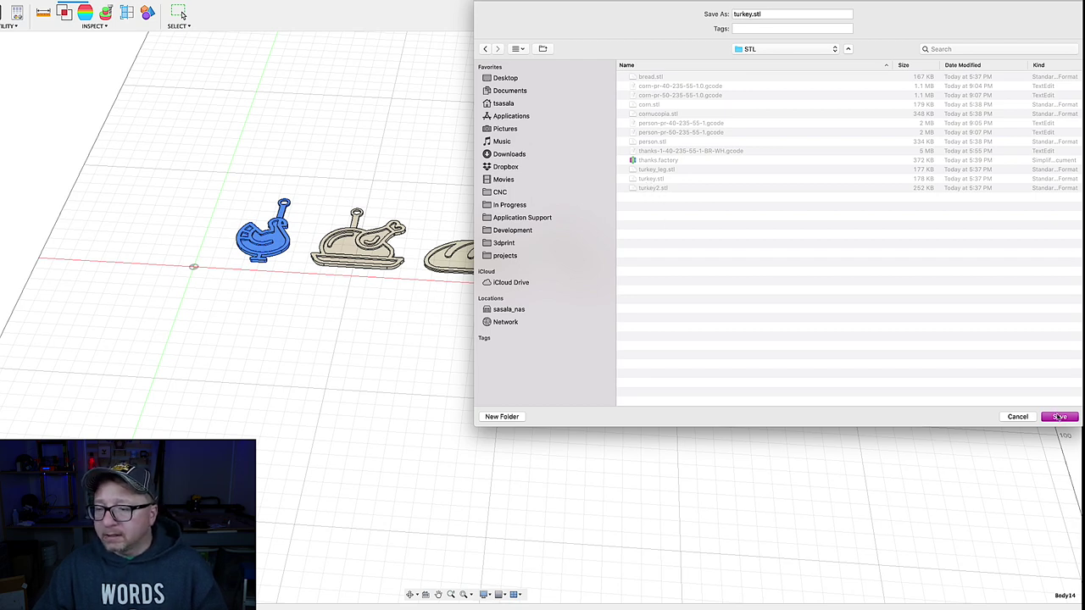
pyautogui.click(1059, 416)
pyautogui.click(848, 59)
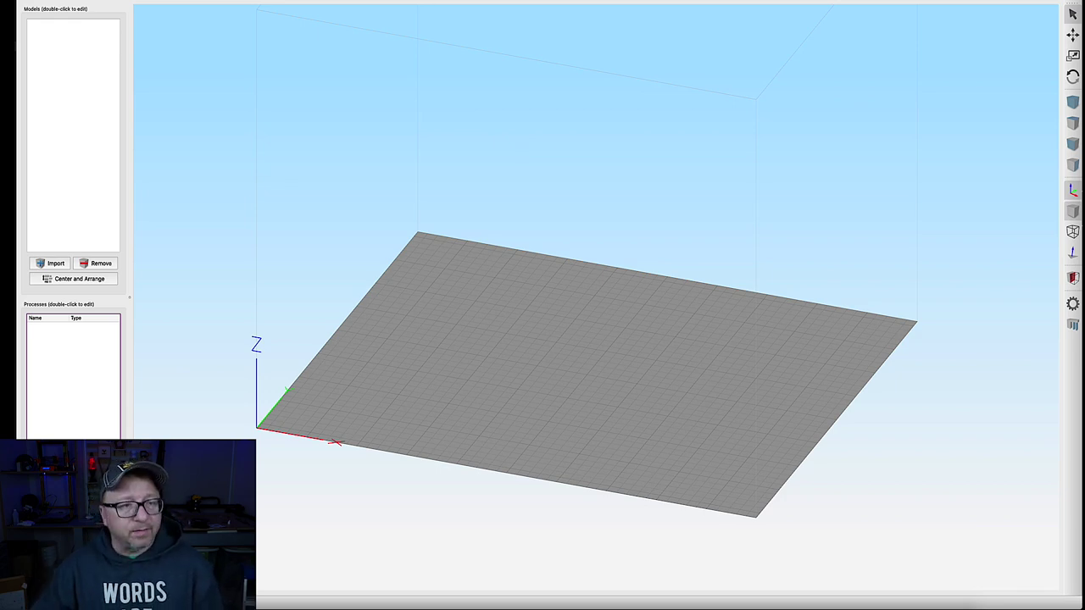
# Save the Simplify3D factory file as thanks2
pyautogui.click(94, 21)
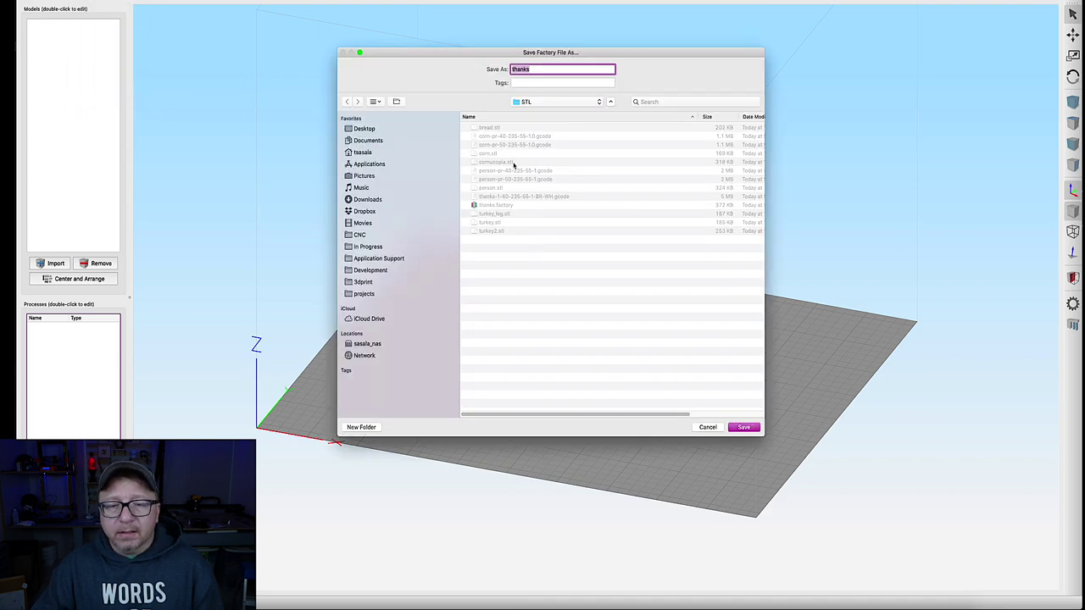
pyautogui.press('Right')
pyautogui.write('2')
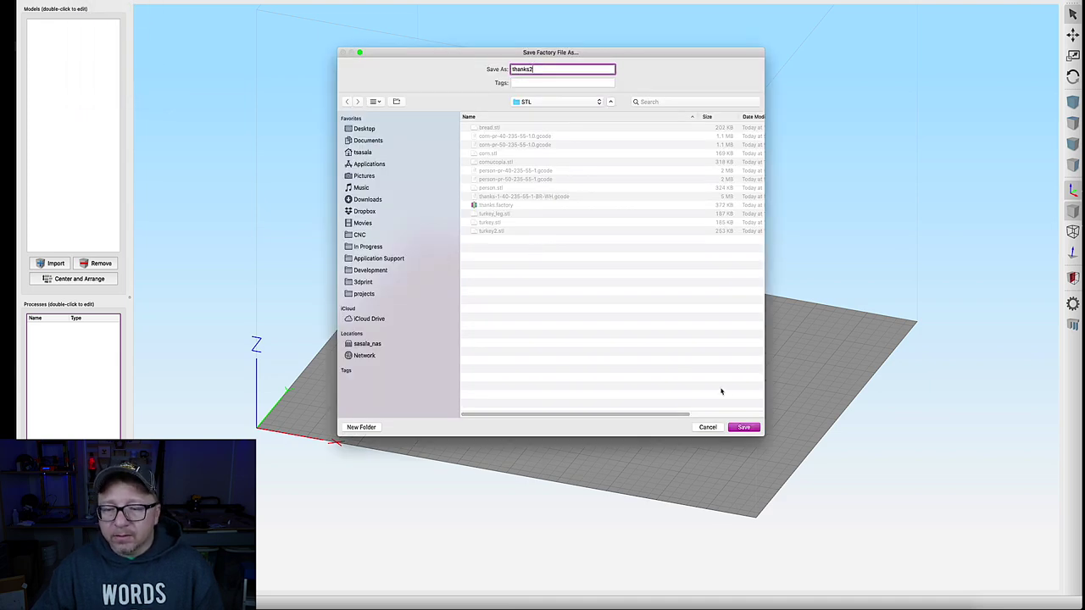
pyautogui.click(745, 427)
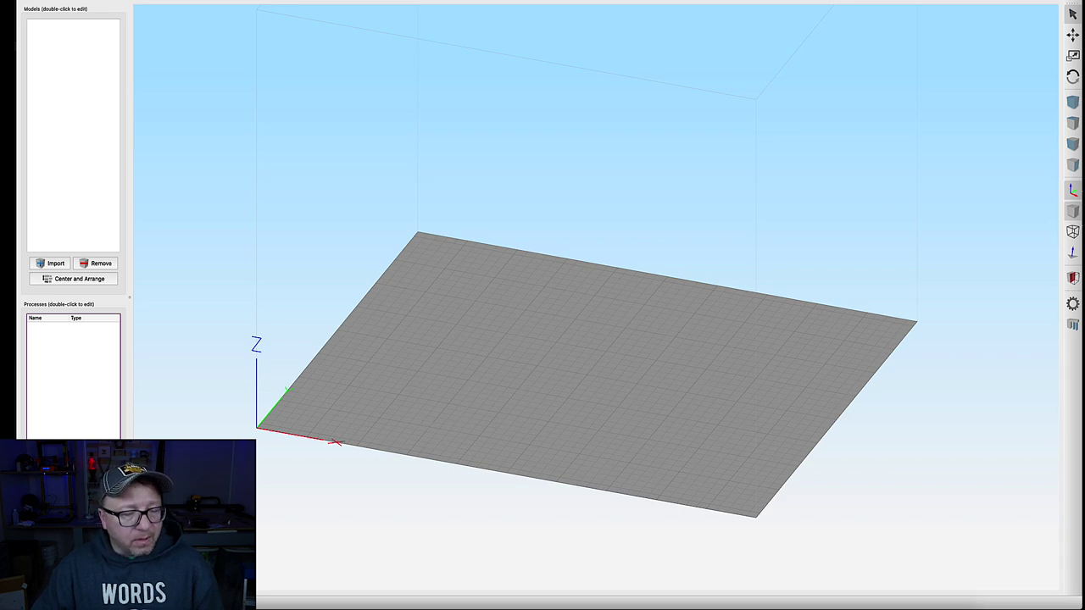
# Import bread, corn, cornucopia, person, turkey_leg, turkey and turkey2 .stl from Thanksgiving > STL
pyautogui.click(51, 263)
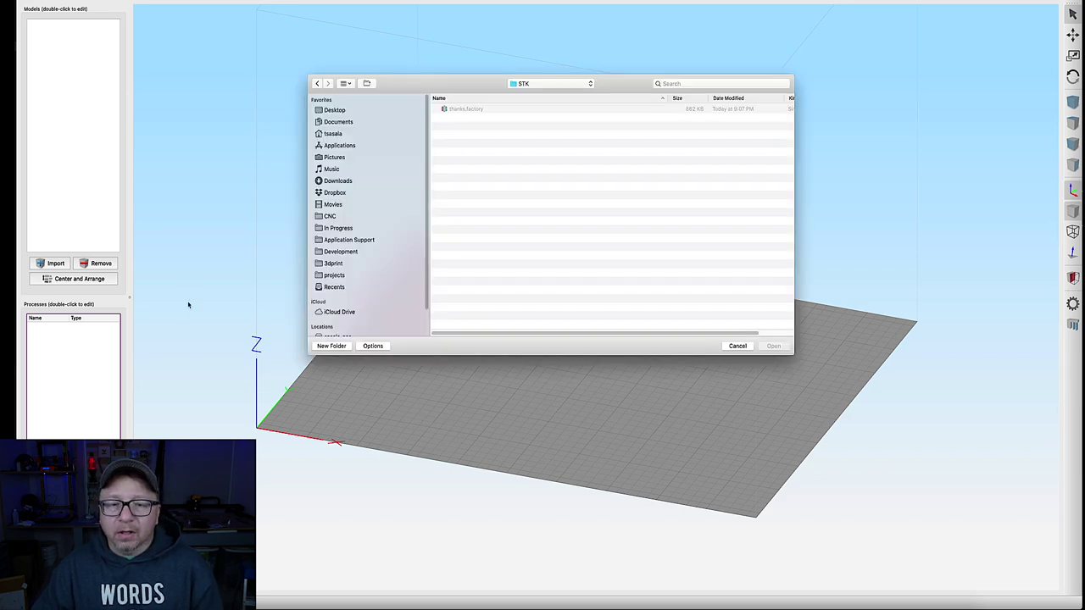
pyautogui.click(539, 83)
pyautogui.click(534, 93)
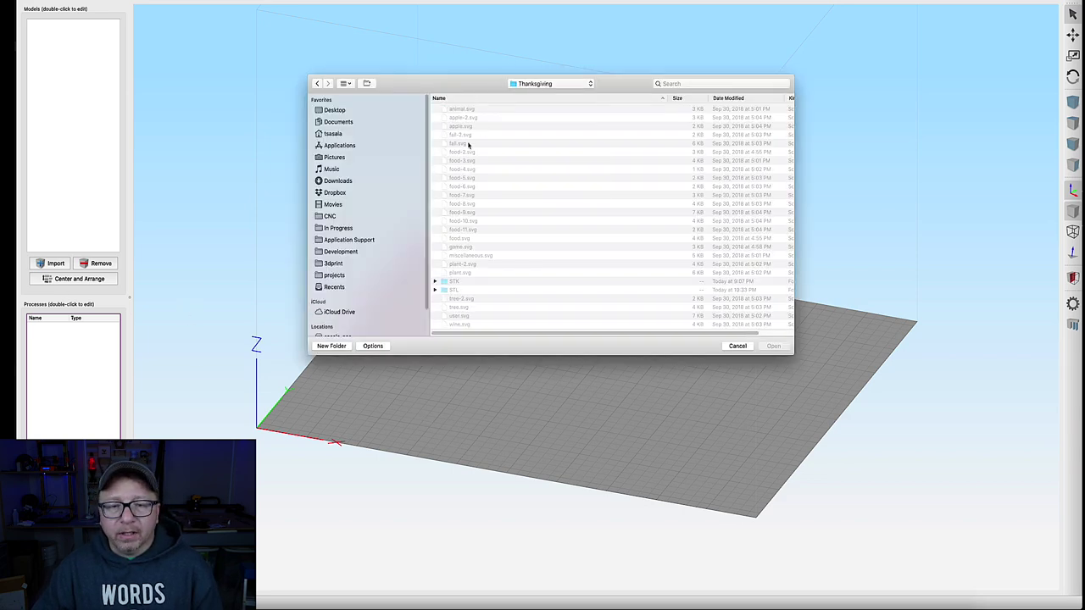
pyautogui.doubleClick(452, 290)
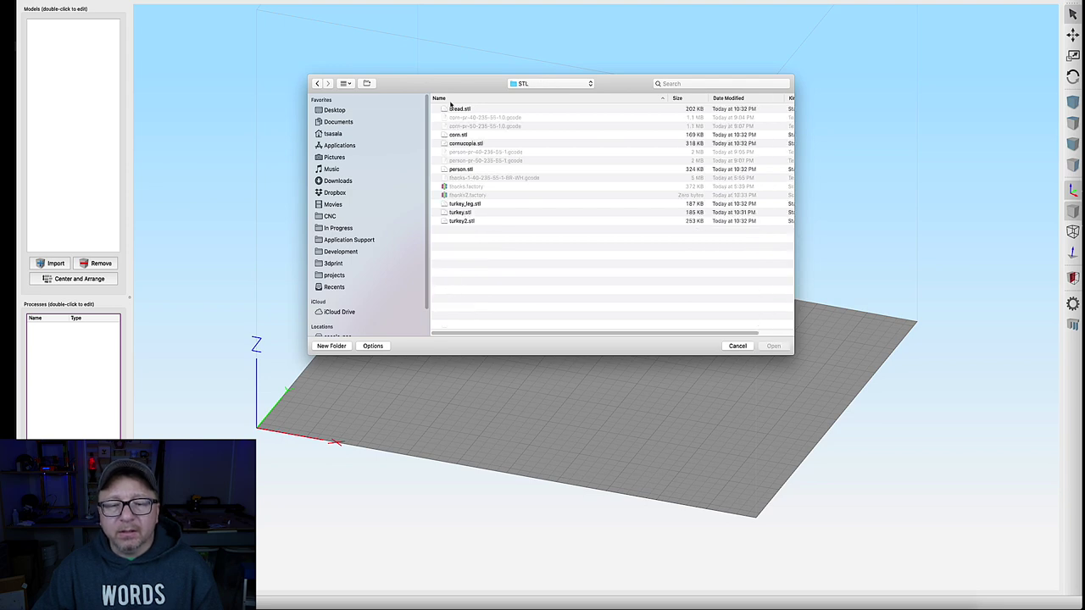
pyautogui.click(458, 108)
pyautogui.keyDown('super'); pyautogui.click(458, 134); pyautogui.keyUp('super')
pyautogui.keyDown('super'); pyautogui.click(462, 143); pyautogui.keyUp('super')
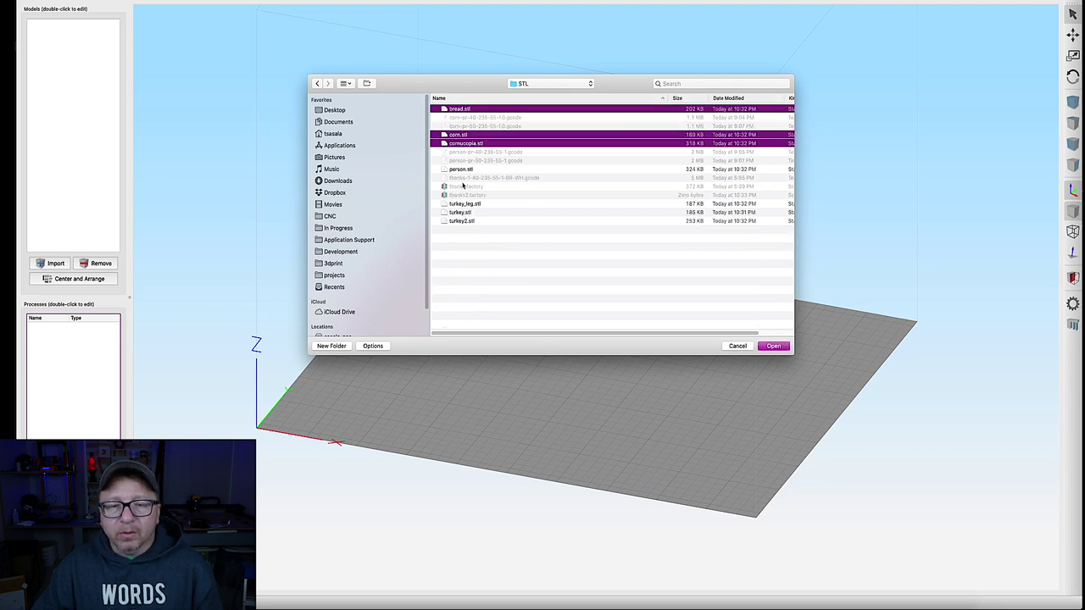
pyautogui.keyDown('super'); pyautogui.click(461, 168); pyautogui.keyUp('super')
pyautogui.keyDown('super'); pyautogui.click(466, 205); pyautogui.keyUp('super')
pyautogui.keyDown('super'); pyautogui.click(461, 212); pyautogui.keyUp('super')
pyautogui.keyDown('super'); pyautogui.click(459, 221); pyautogui.keyUp('super')
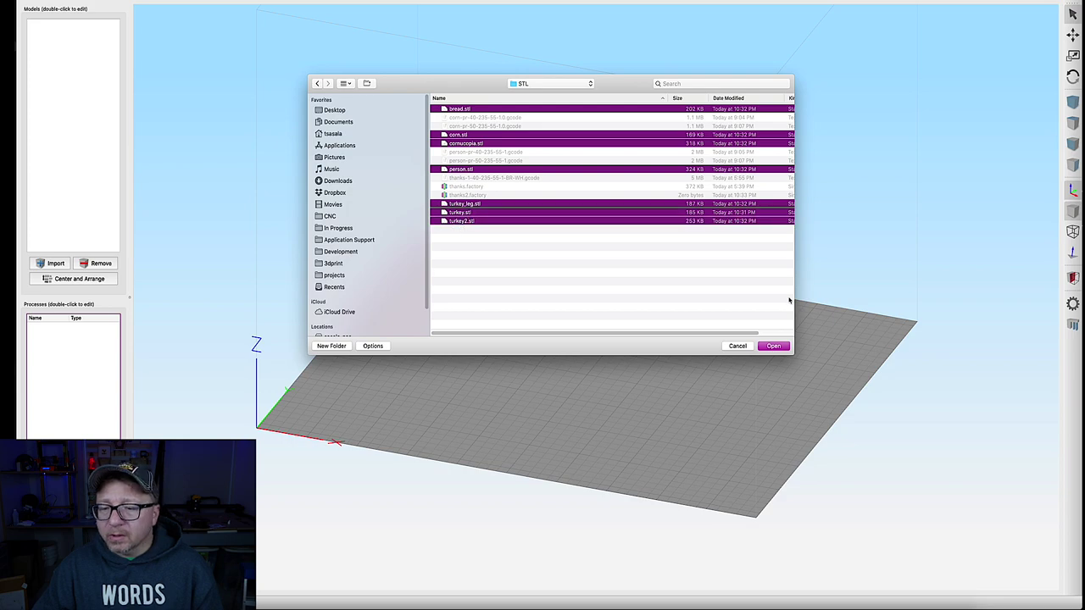
pyautogui.click(772, 346)
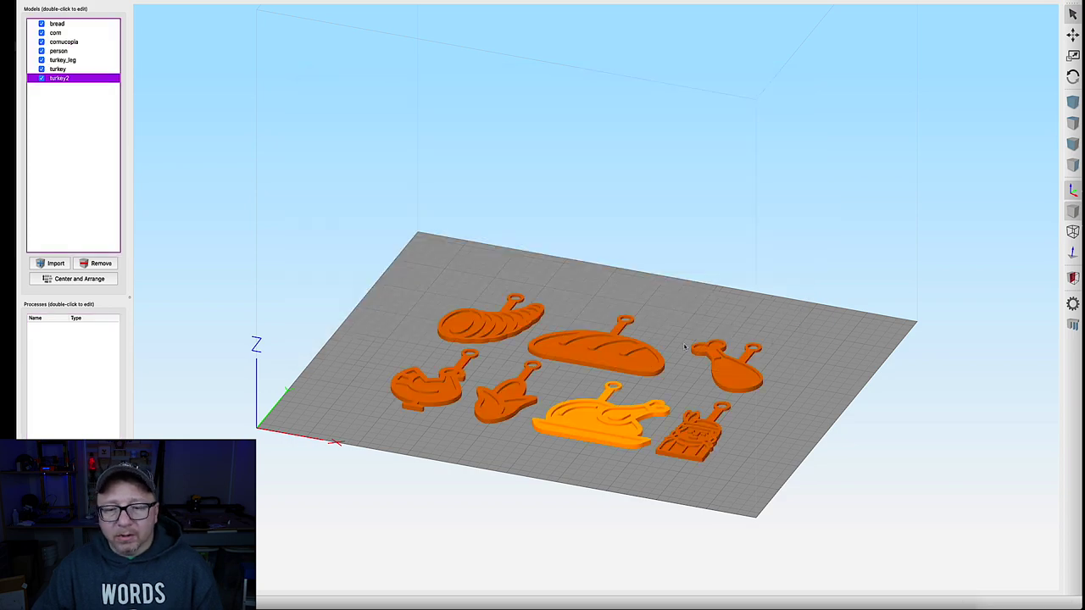
# Tilt the view and rearrange the ornaments, moving the corn ornament to a new spot
pyautogui.scroll(2, 499, 241)
pyautogui.moveTo(500, 241); pyautogui.dragTo(577, 292)
pyautogui.scroll(5, 576, 293)
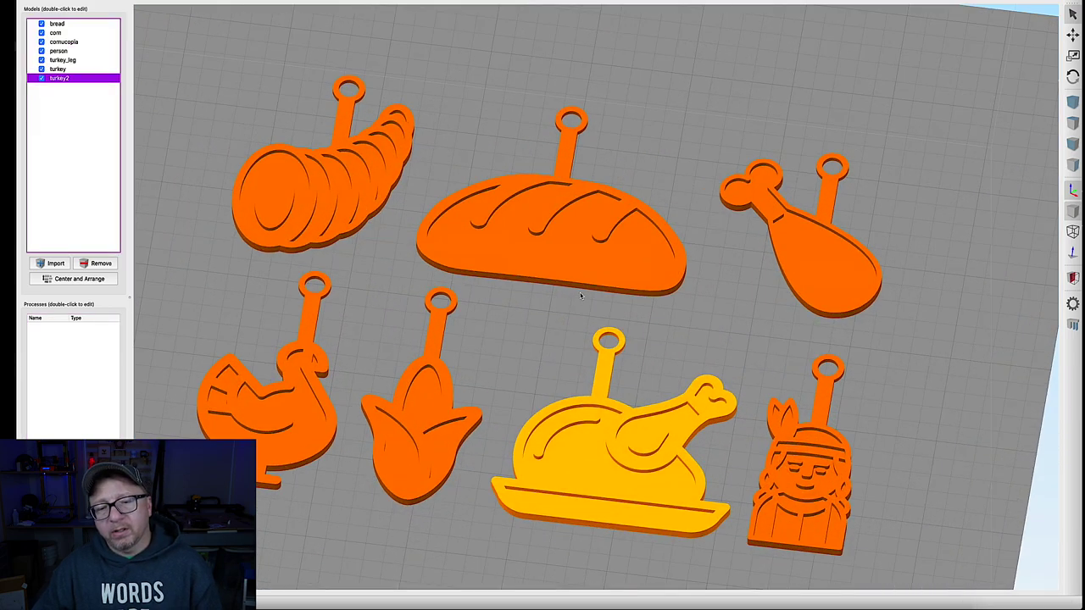
pyautogui.scroll(-5, 582, 296)
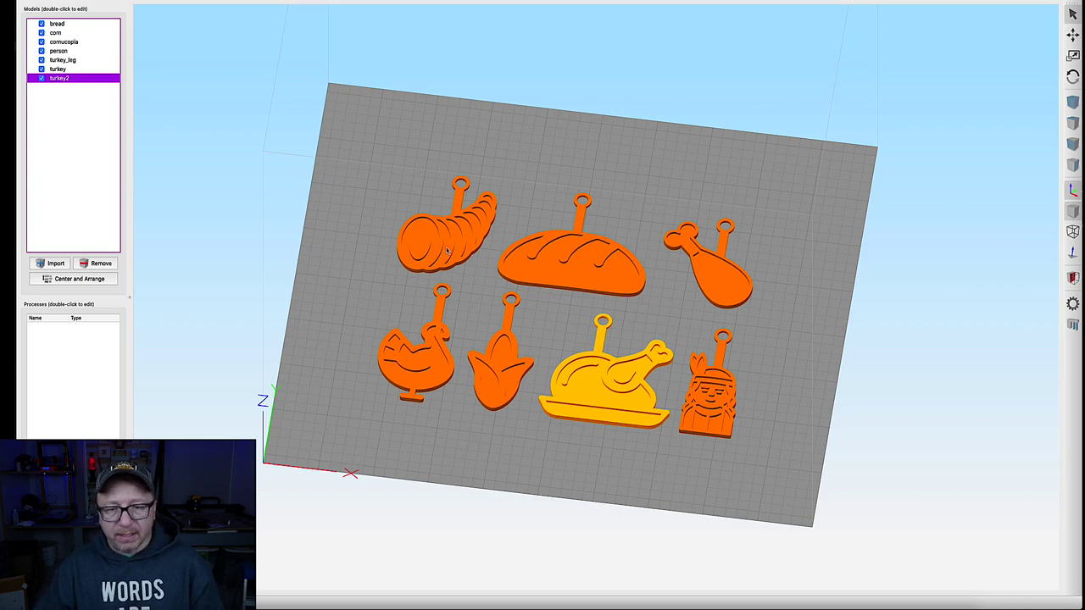
pyautogui.moveTo(416, 356); pyautogui.dragTo(339, 399)
pyautogui.moveTo(500, 356); pyautogui.dragTo(732, 252)
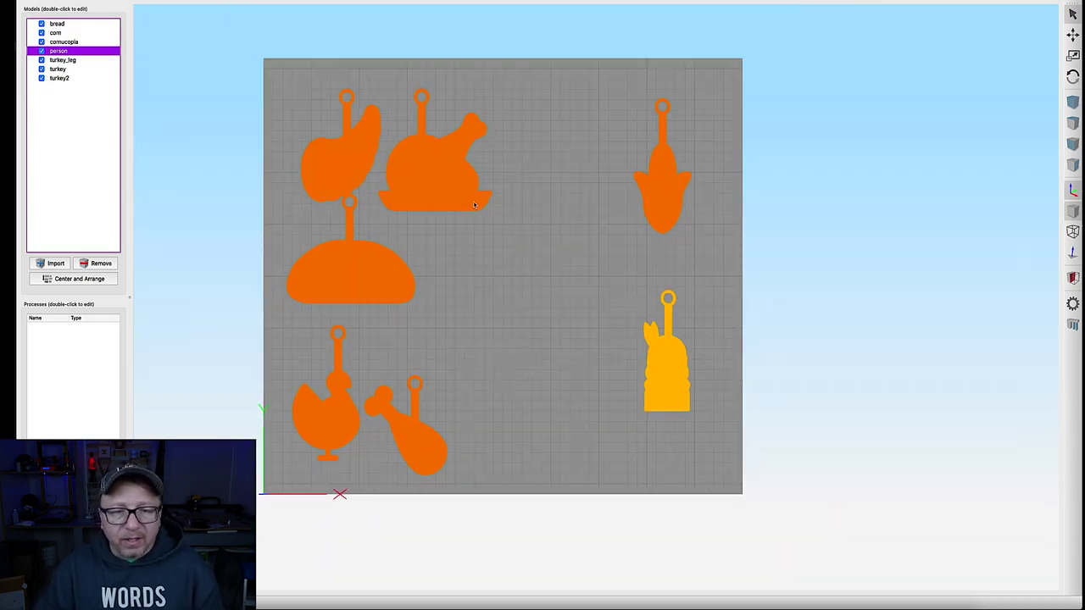
# Paste second copies of the ornaments and adjust a copy's placement settings
pyautogui.scroll(5, 457, 218)
pyautogui.scroll(-3, 484, 242)
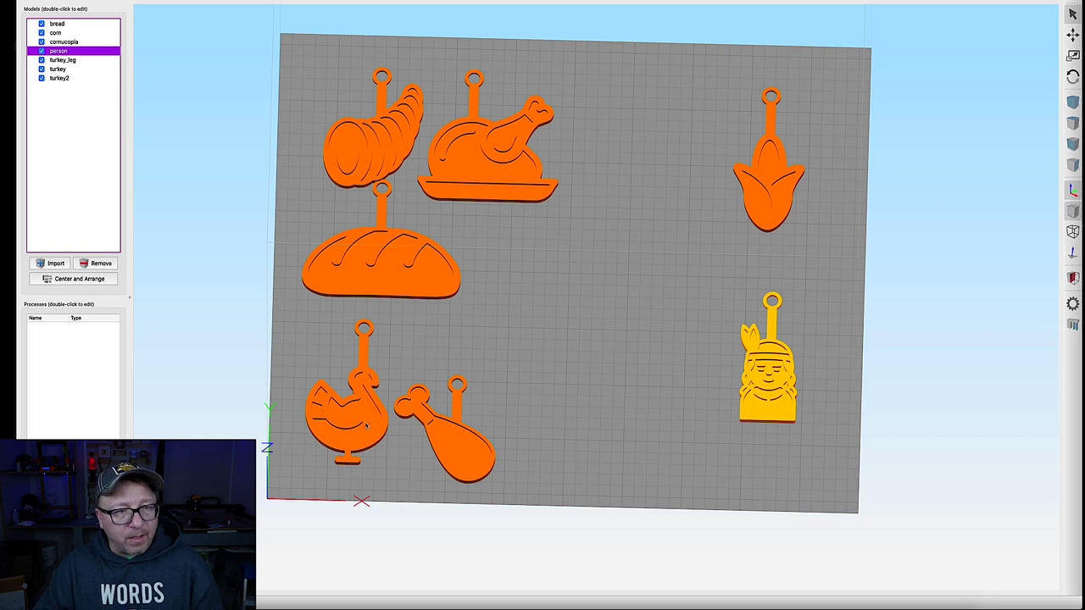
pyautogui.hotkey('ctrl', 'v')
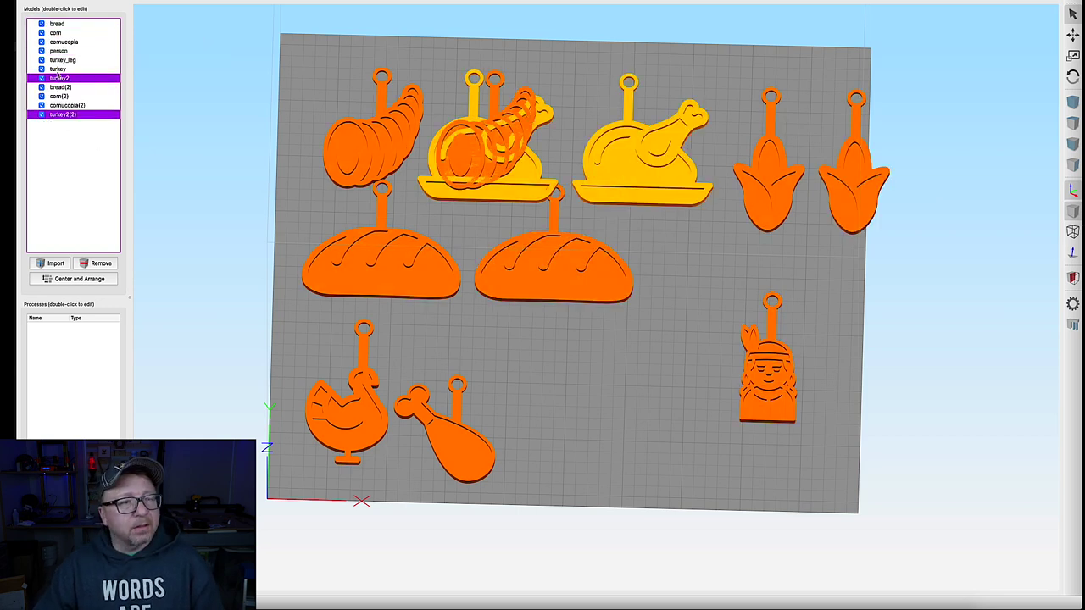
pyautogui.doubleClick(839, 212)
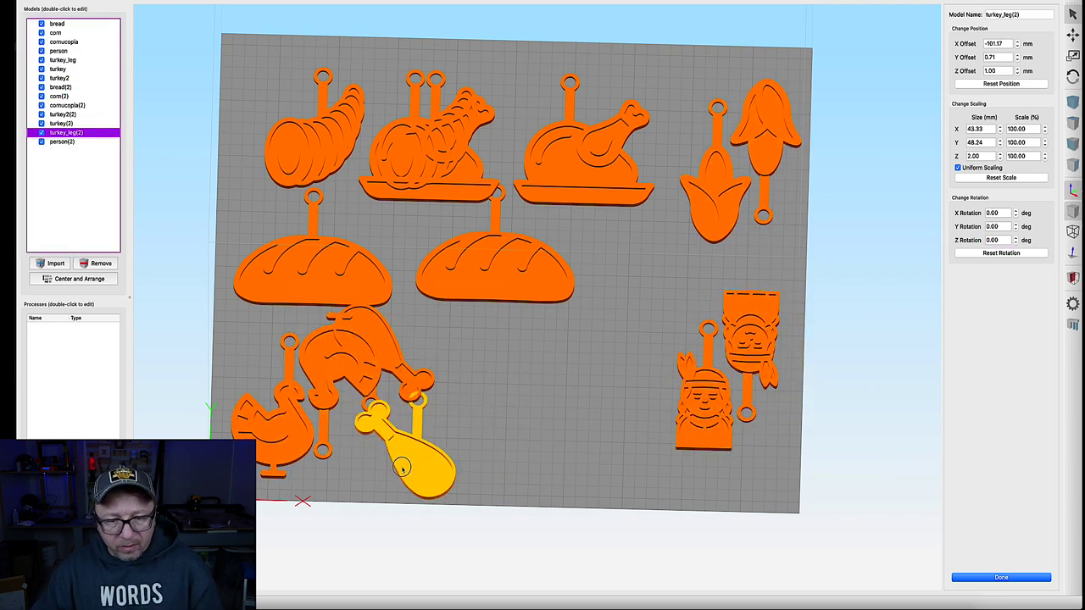
pyautogui.scroll(5, 442, 325)
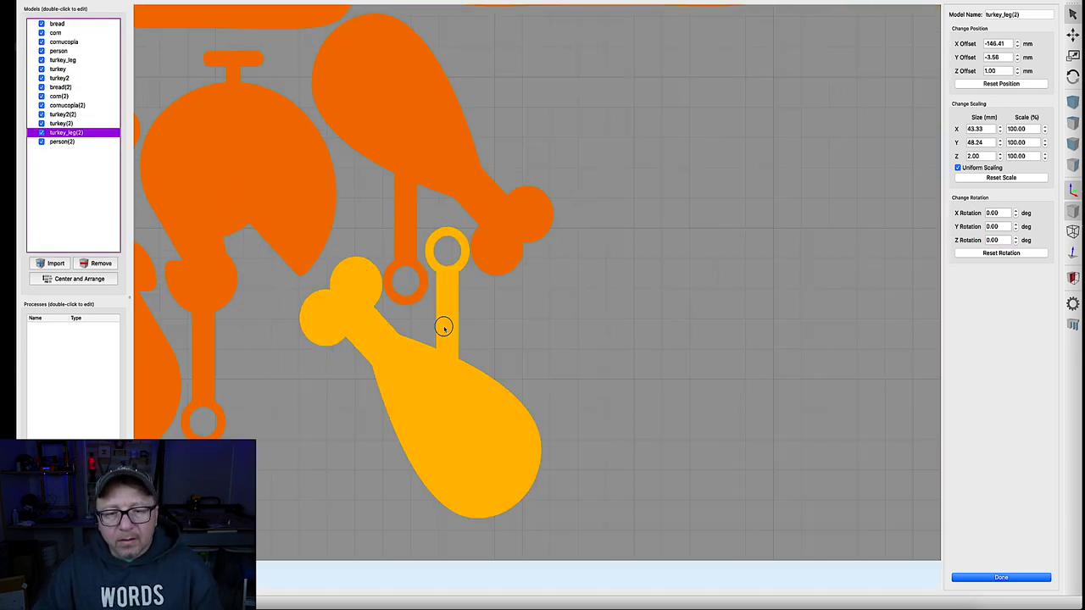
pyautogui.scroll(-5, 443, 325)
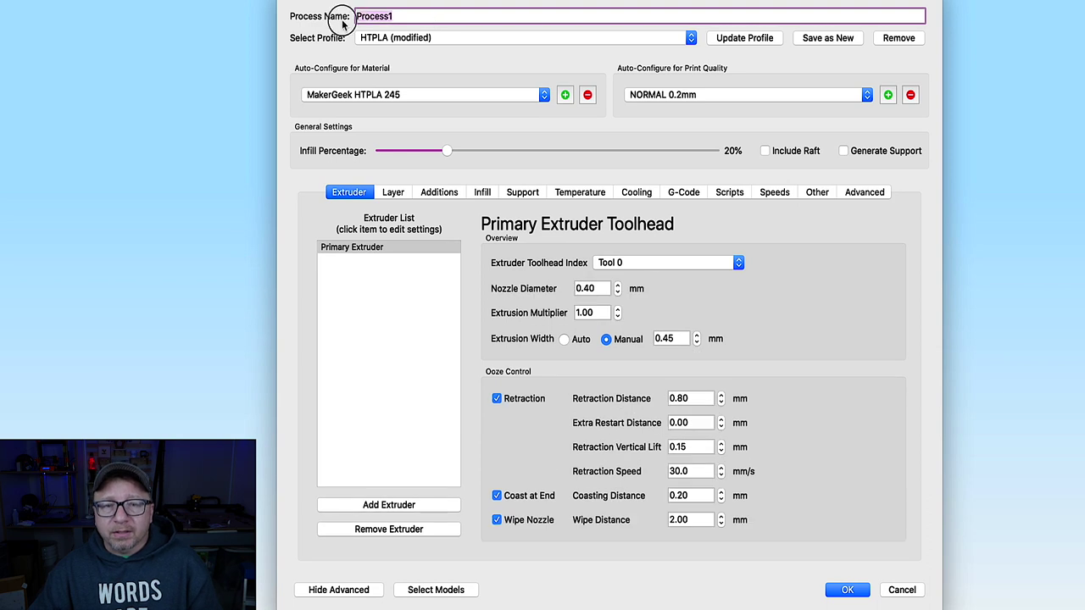
# Name the process PR-HTPLA-235, keep NORMAL 0.2mm quality, and raise infill from 20% to 50%
pyautogui.write('PR-HTPLA-235')
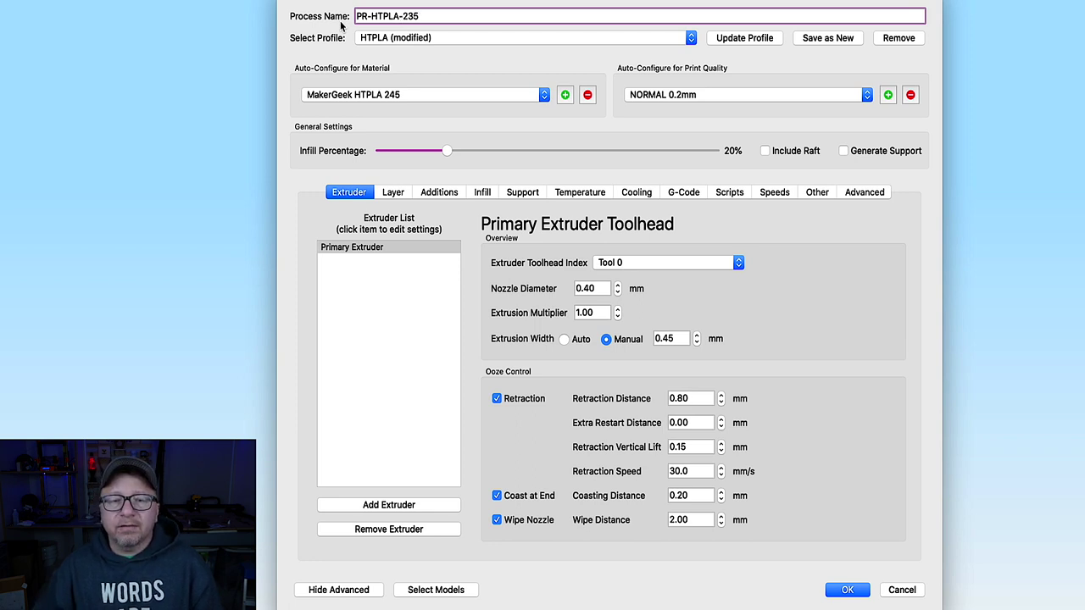
pyautogui.doubleClick(363, 16)
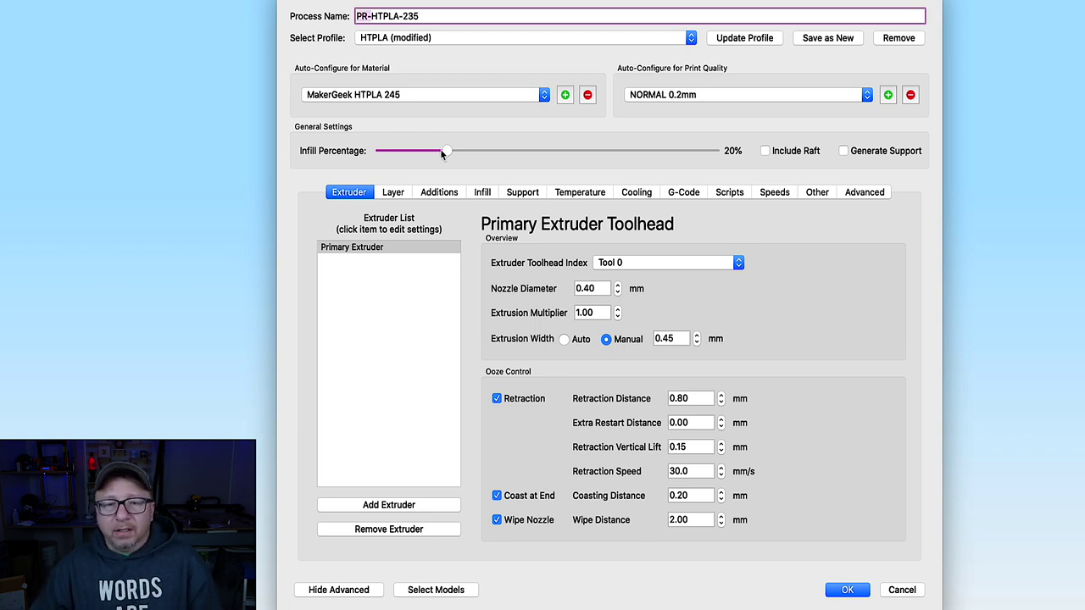
pyautogui.click(694, 100)
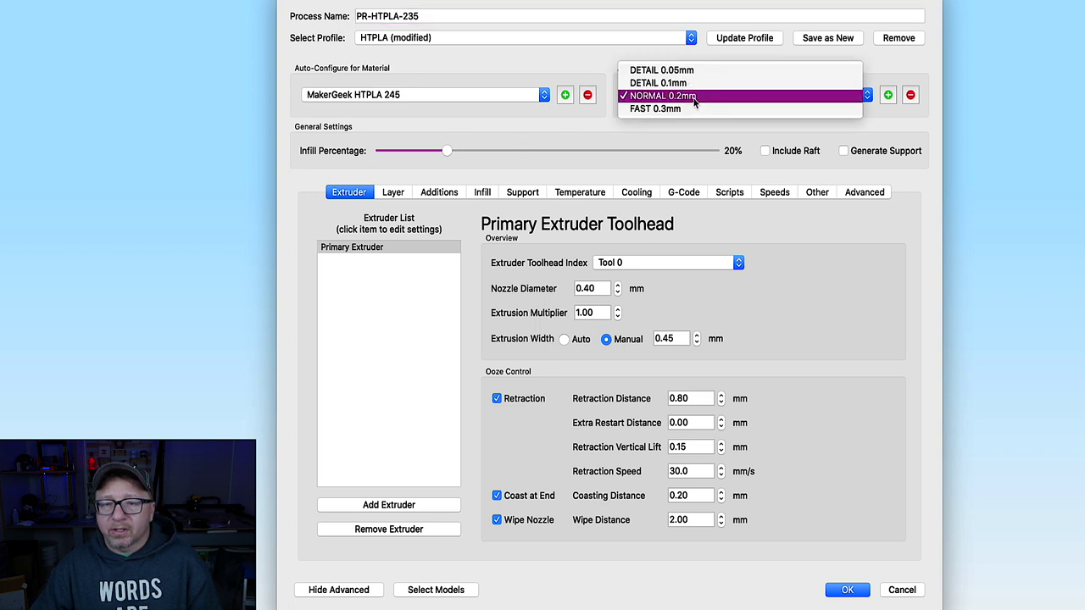
pyautogui.click(694, 97)
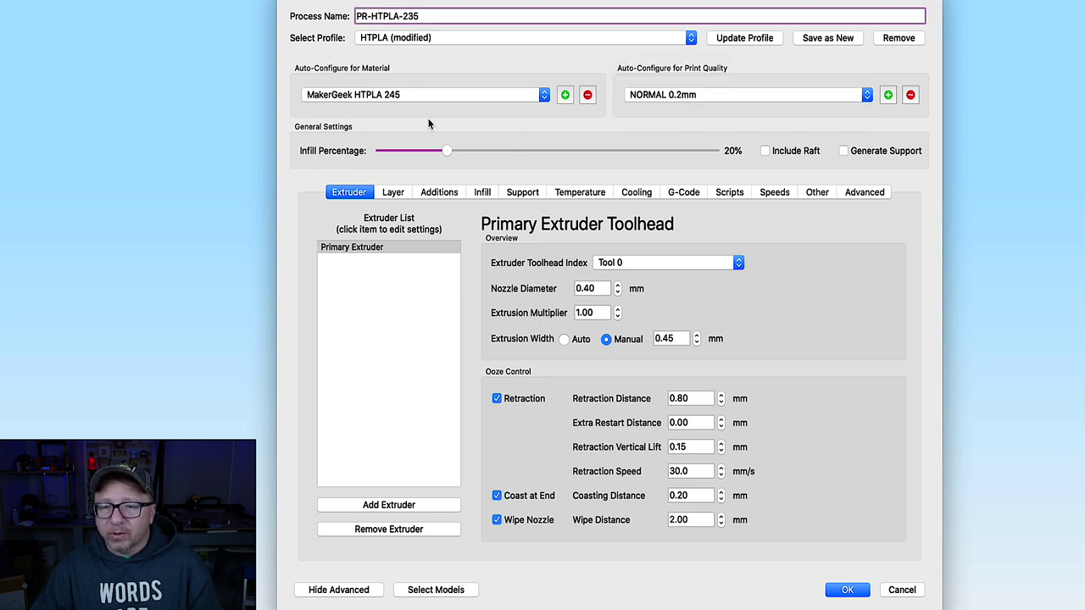
pyautogui.moveTo(443, 150); pyautogui.dragTo(549, 153)
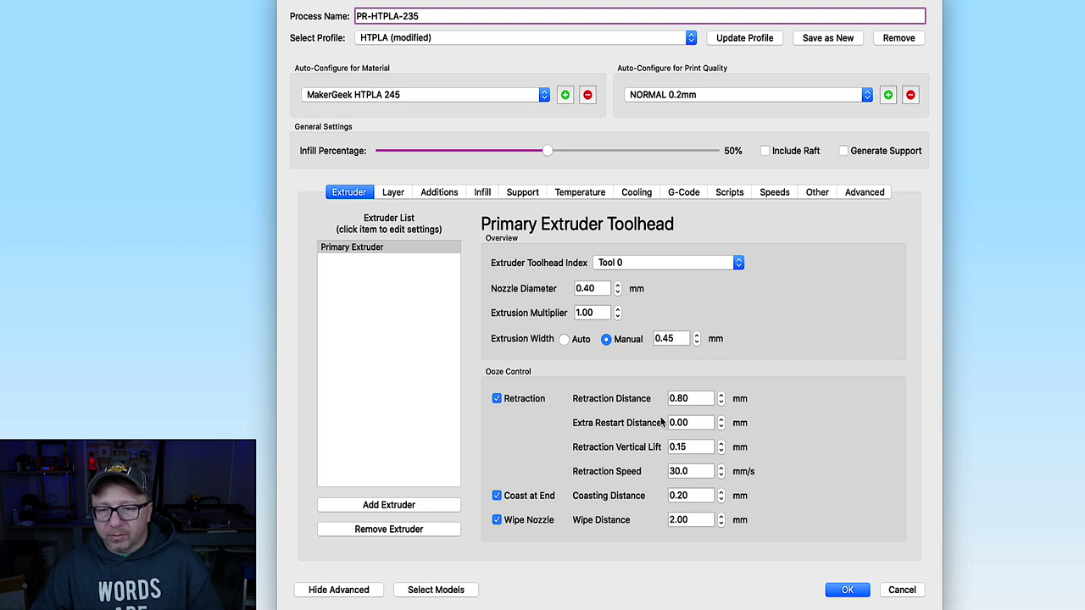
# Review Layer, Additions (4.00 mm skirt offset), Infill, Support, Temperature (235 °C) and Cooling settings
pyautogui.click(406, 194)
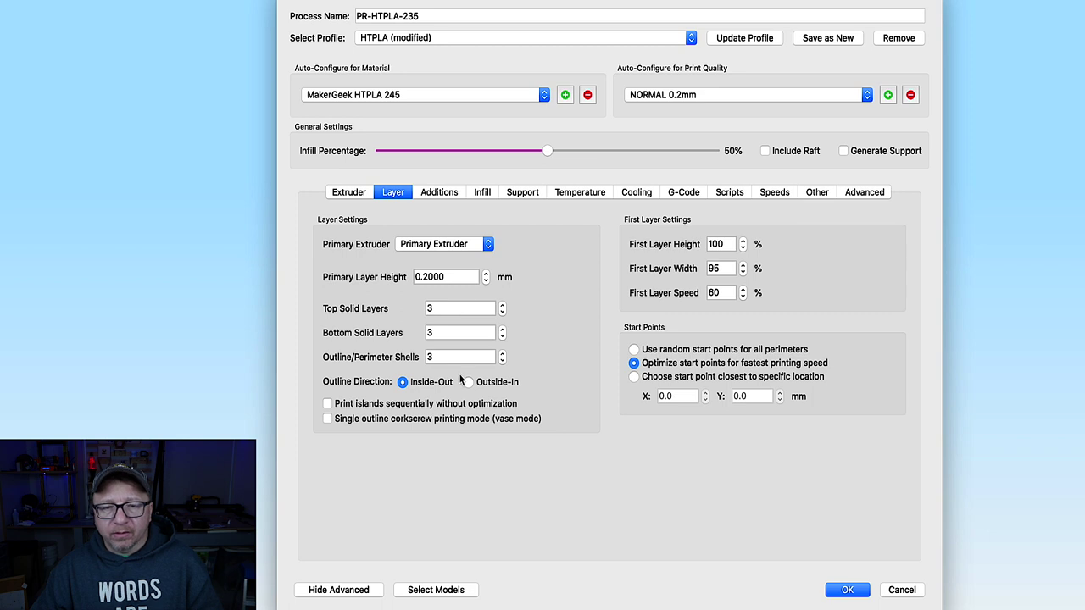
pyautogui.click(441, 191)
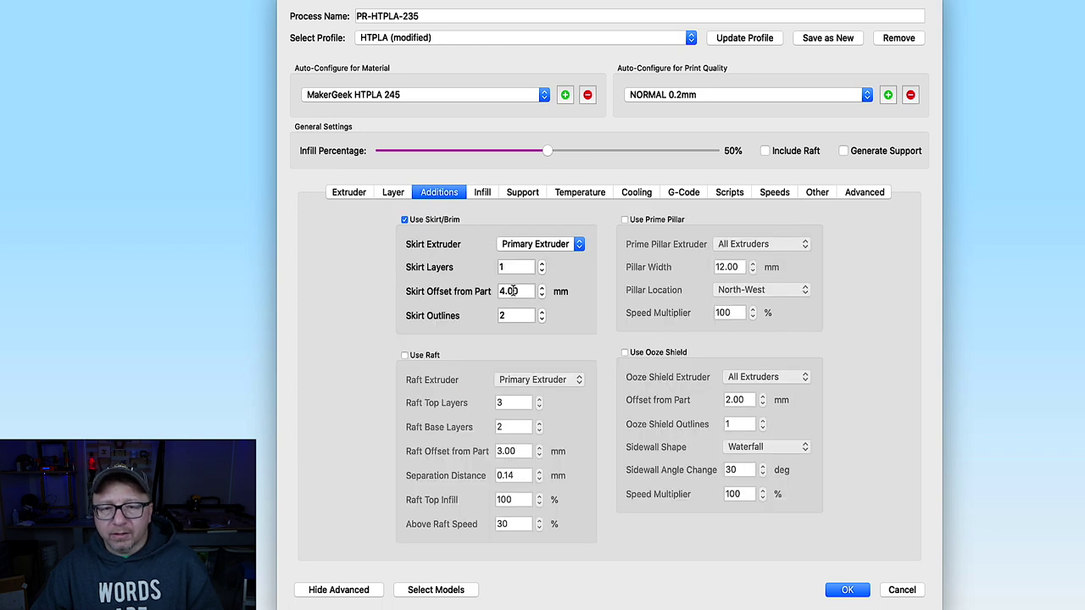
pyautogui.click(501, 291)
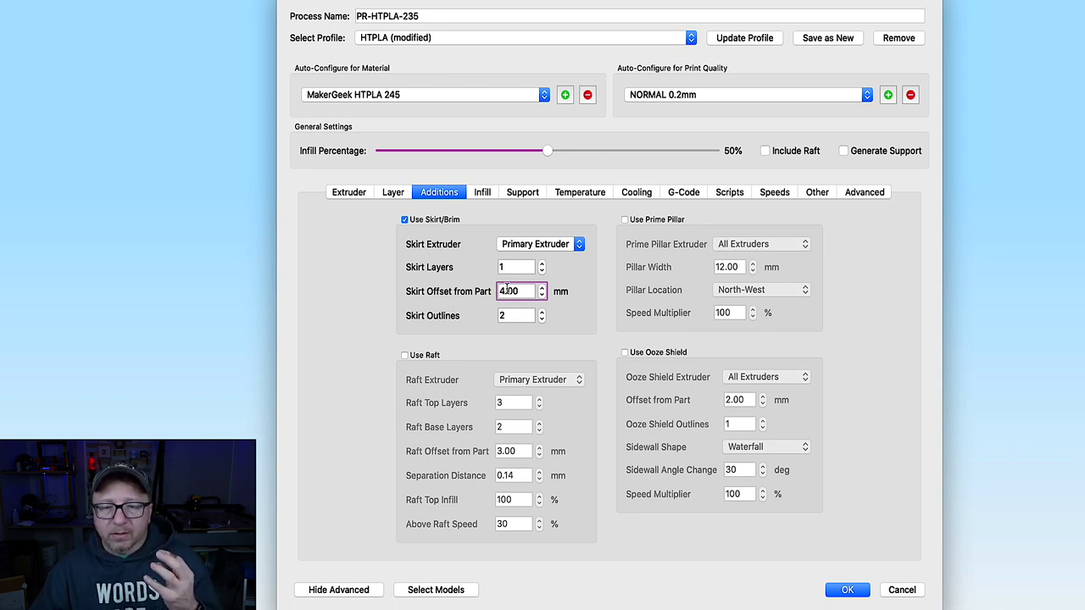
pyautogui.click(490, 194)
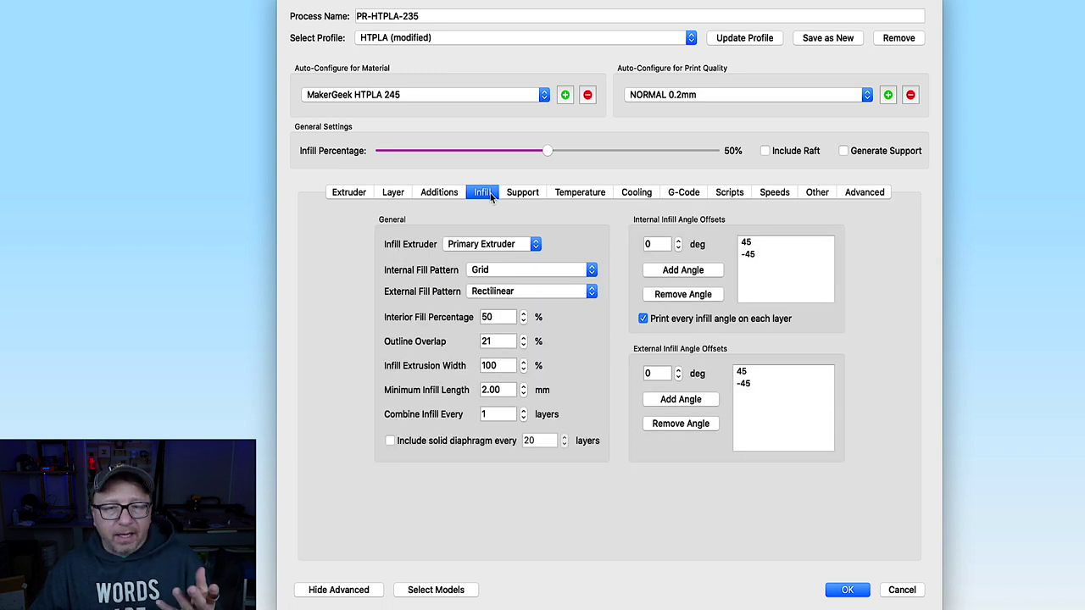
pyautogui.click(529, 194)
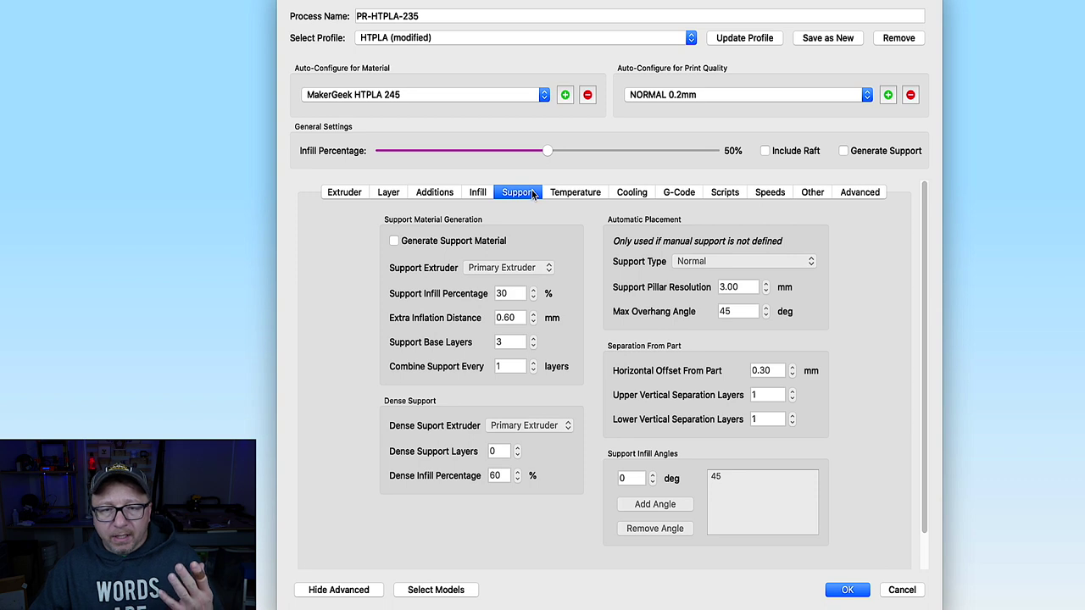
pyautogui.click(578, 195)
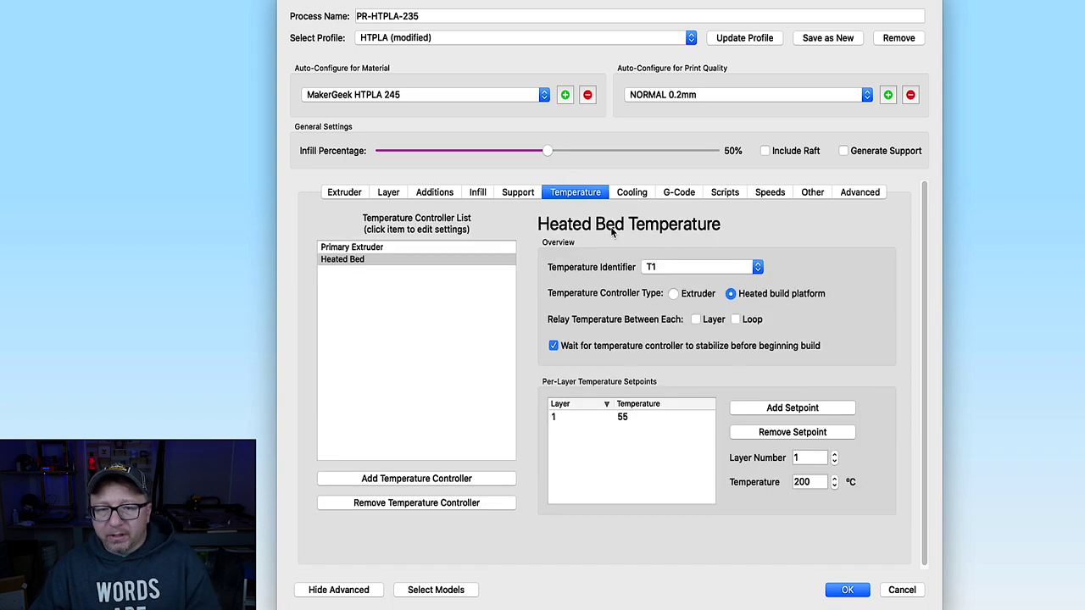
pyautogui.click(373, 248)
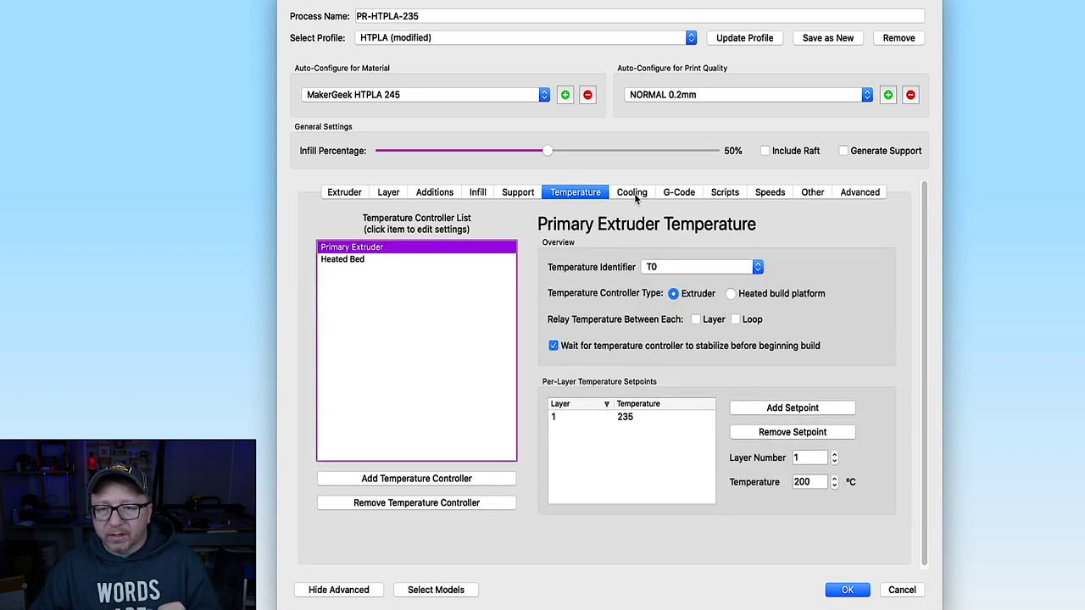
pyautogui.click(631, 193)
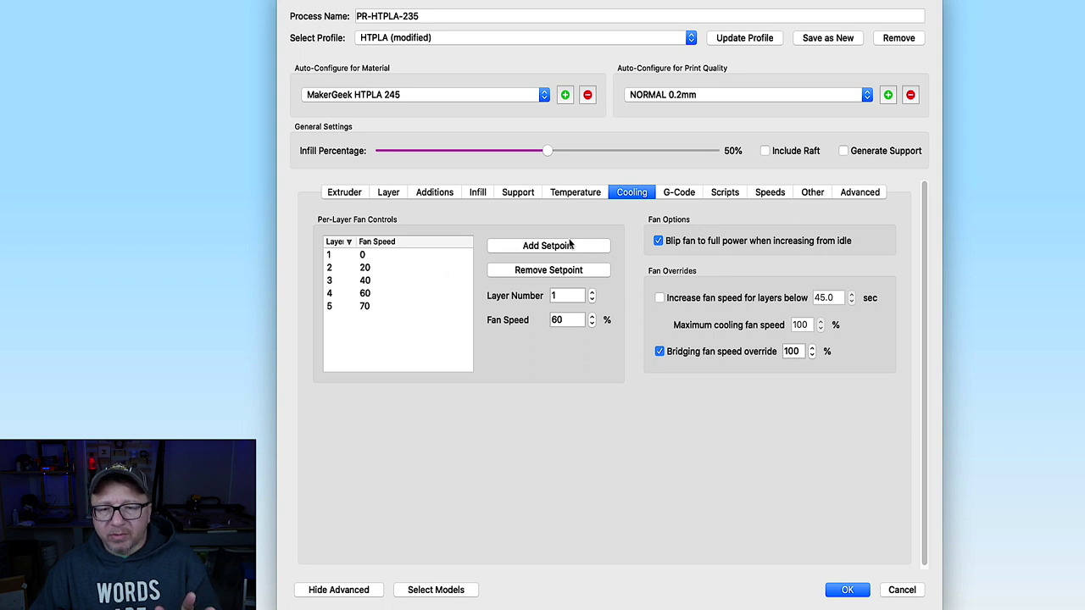
# Change the default printing speed from 40 to 50 mm/s, then review the Other and Advanced settings
pyautogui.click(687, 195)
pyautogui.click(725, 194)
pyautogui.click(770, 194)
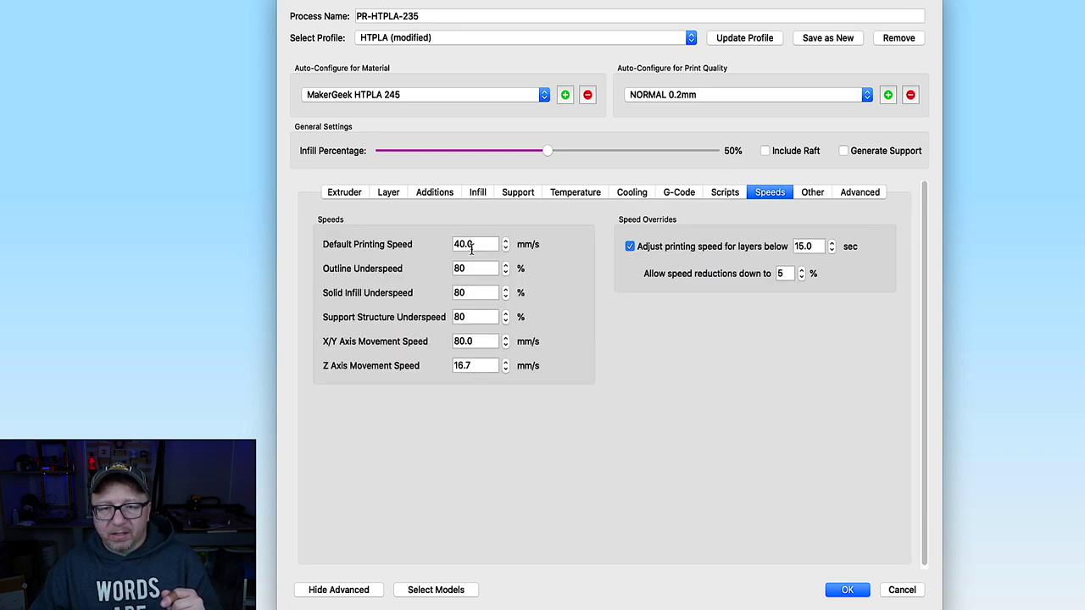
pyautogui.moveTo(488, 244); pyautogui.dragTo(443, 244)
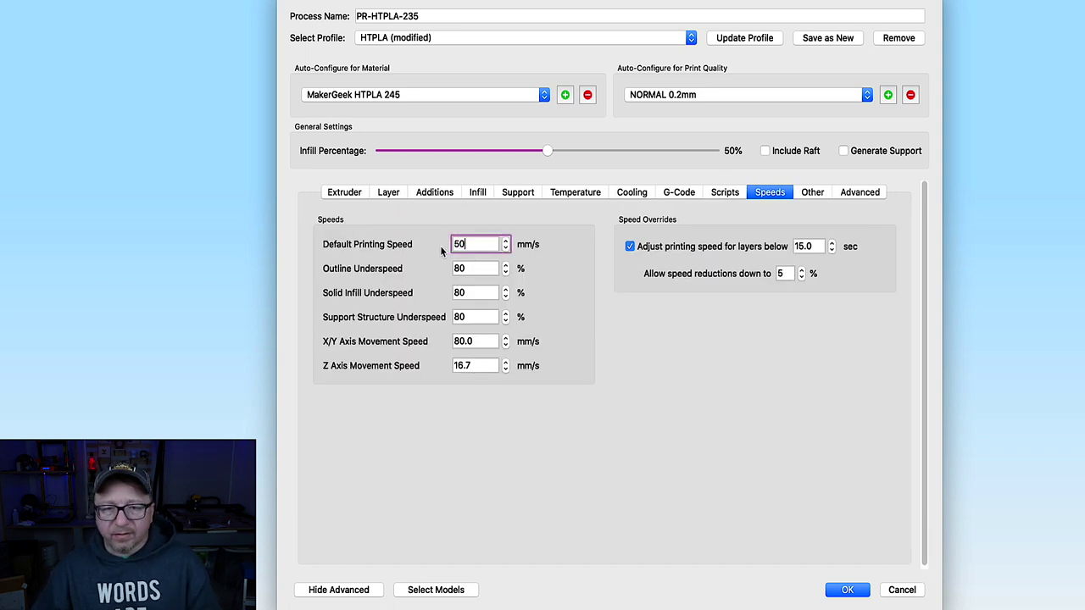
pyautogui.write('50')
pyautogui.press('Tab')
pyautogui.click(811, 194)
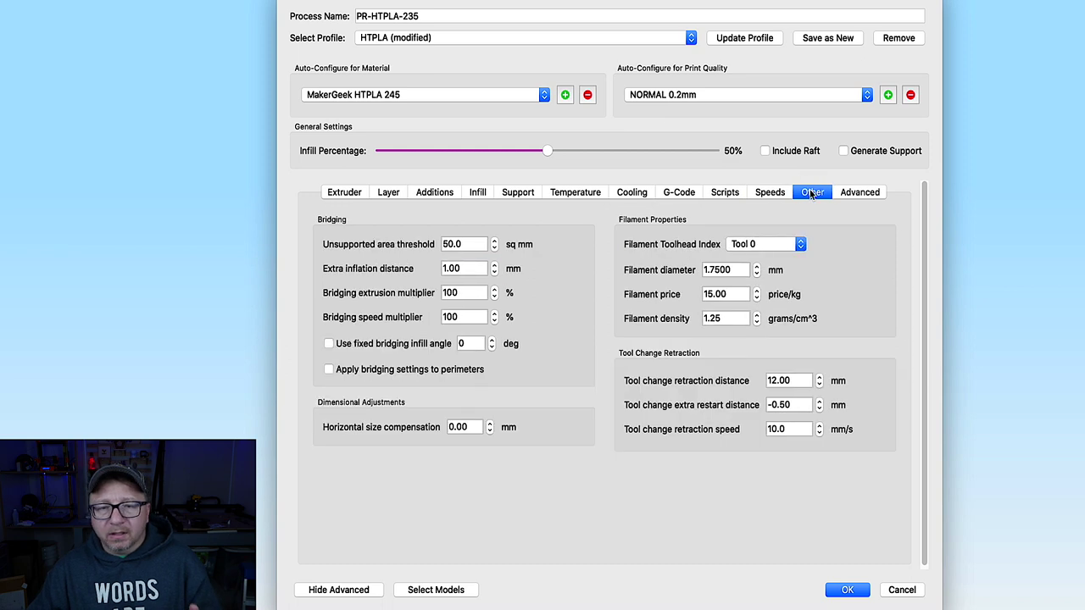
pyautogui.click(851, 194)
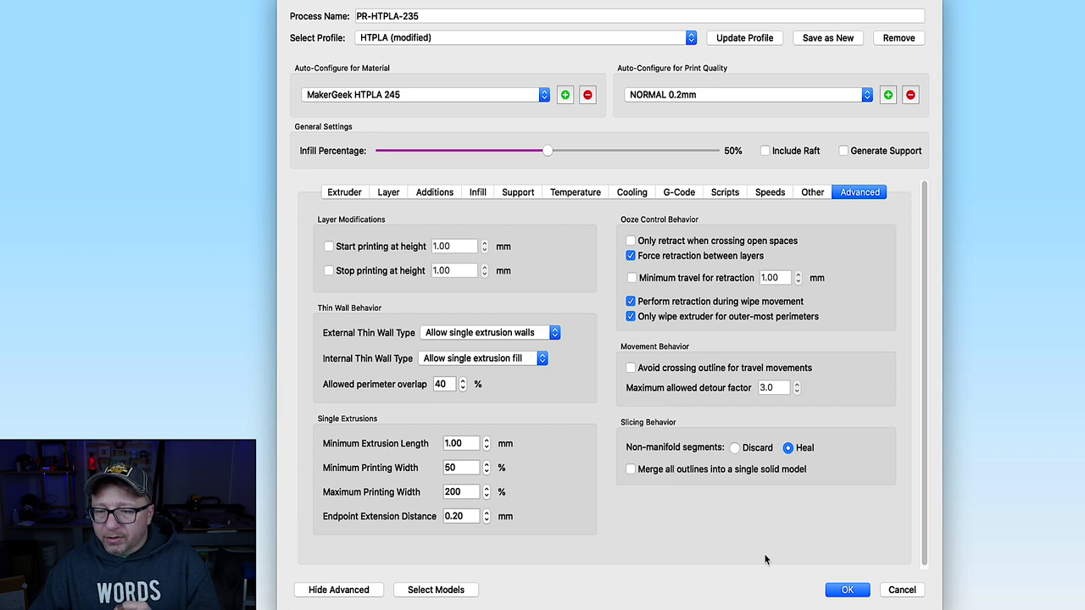
# Apply the process to all ornaments except corn, corn(2), person and person(2), then close the settings
pyautogui.click(436, 590)
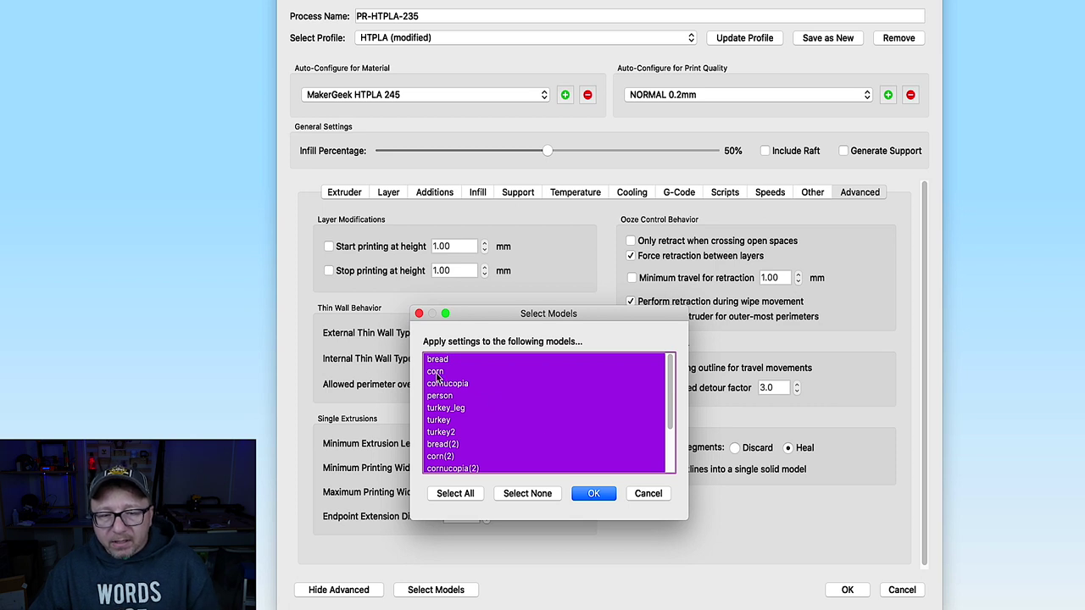
pyautogui.keyDown('super'); pyautogui.click(439, 376); pyautogui.keyUp('super')
pyautogui.keyDown('super'); pyautogui.click(442, 457); pyautogui.keyUp('super')
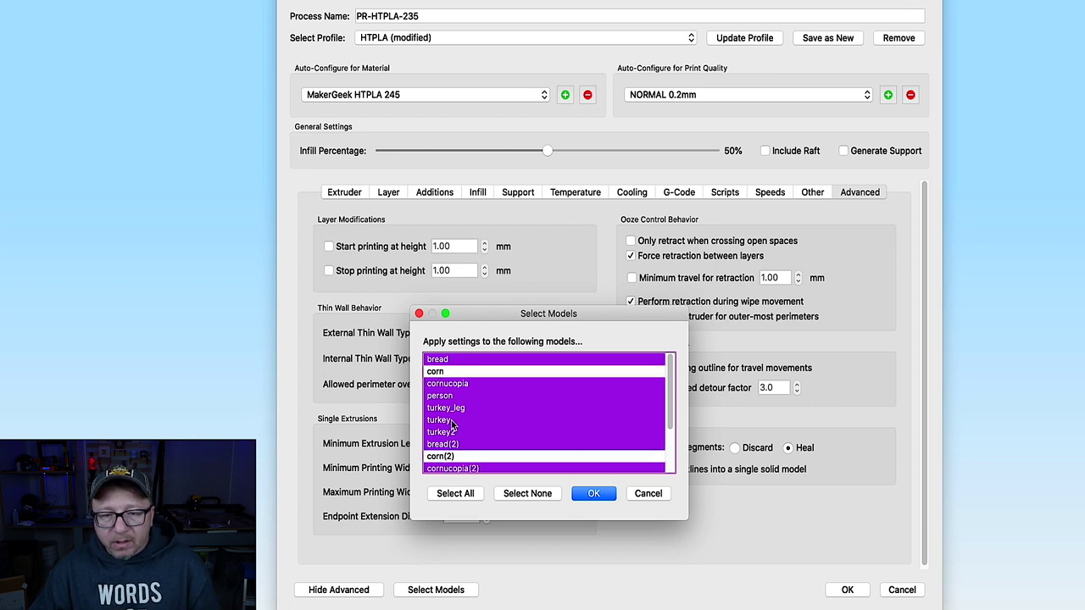
pyautogui.keyDown('super'); pyautogui.click(444, 396); pyautogui.keyUp('super')
pyautogui.scroll(-3, 442, 406)
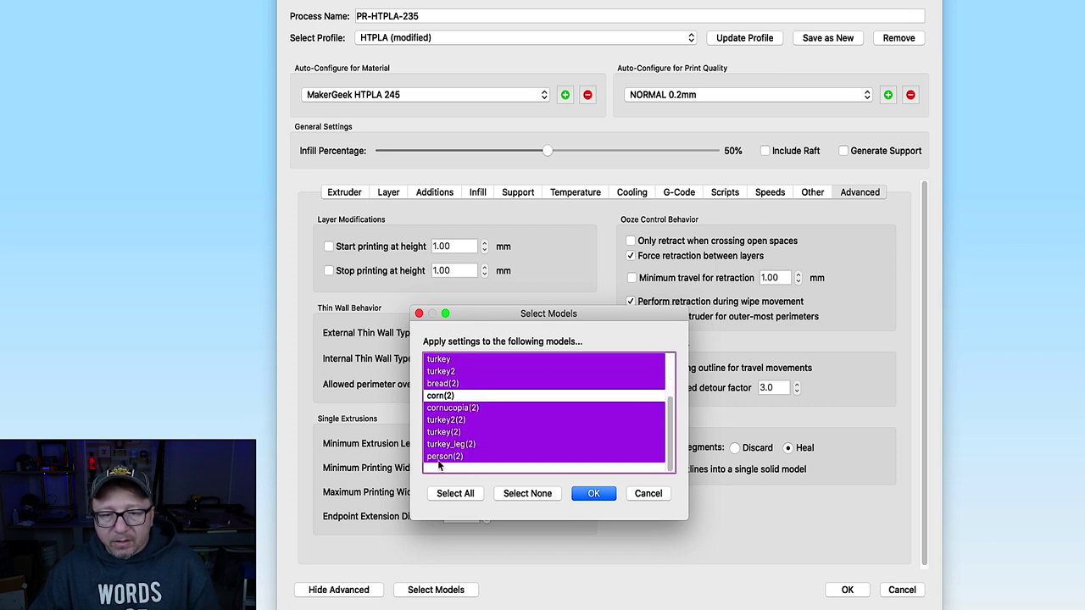
pyautogui.keyDown('super'); pyautogui.click(443, 457); pyautogui.keyUp('super')
pyautogui.click(593, 494)
pyautogui.click(846, 591)
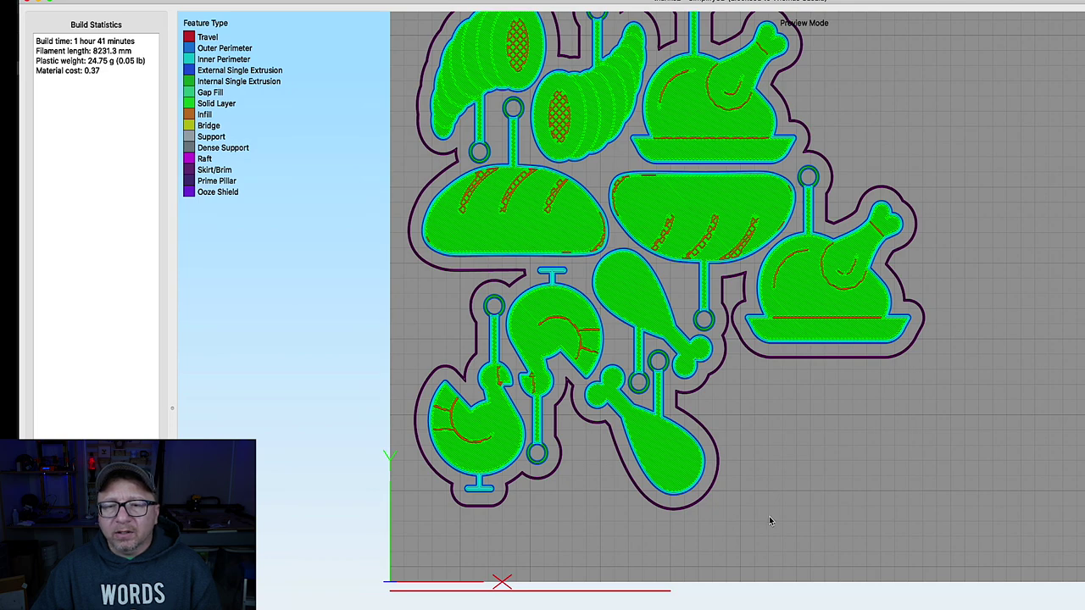
# Save the sliced toolpaths as the G-code file thanks-1-50-235-55-1-BR-WH
pyautogui.scroll(2, 768, 517)
pyautogui.scroll(-3, 768, 520)
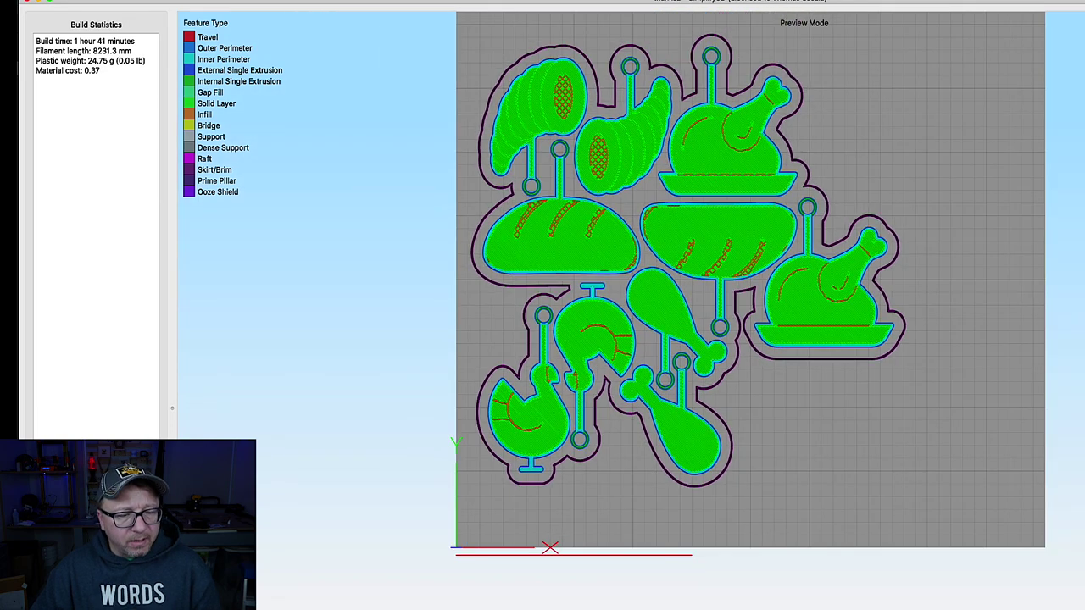
pyautogui.write('thanks-1-50-235-55-1-BR-WH')
pyautogui.press('BackSpace')
pyautogui.press('BackSpace')
pyautogui.press('BackSpace')
pyautogui.press('BackSpace')
pyautogui.press('BackSpace')
pyautogui.press('BackSpace')
pyautogui.press('BackSpace')
pyautogui.write('1-BR-WH')
pyautogui.press('Return')
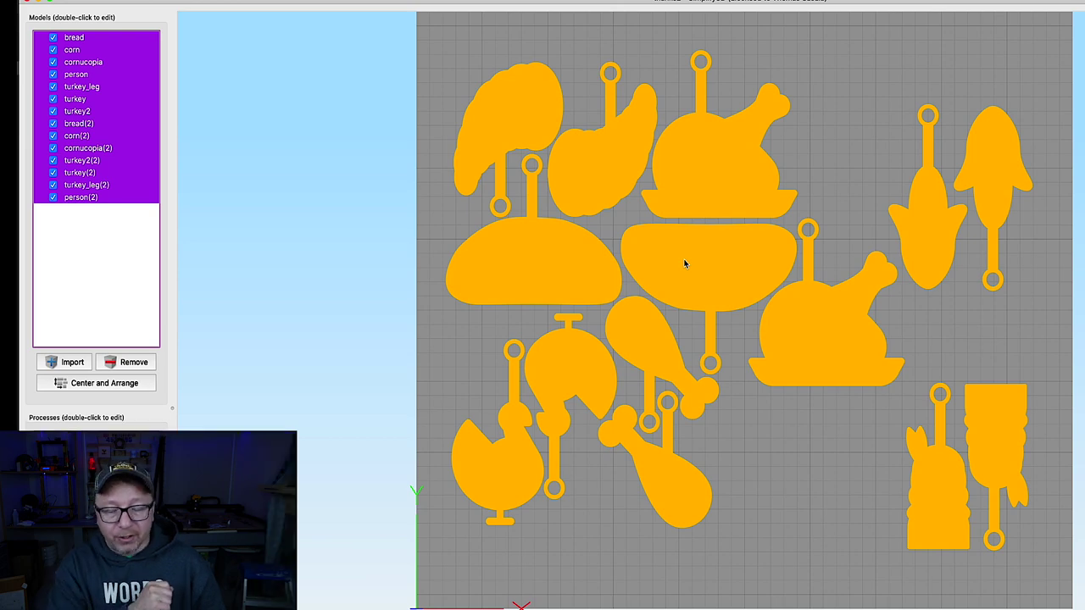
pyautogui.press('super+Tab')
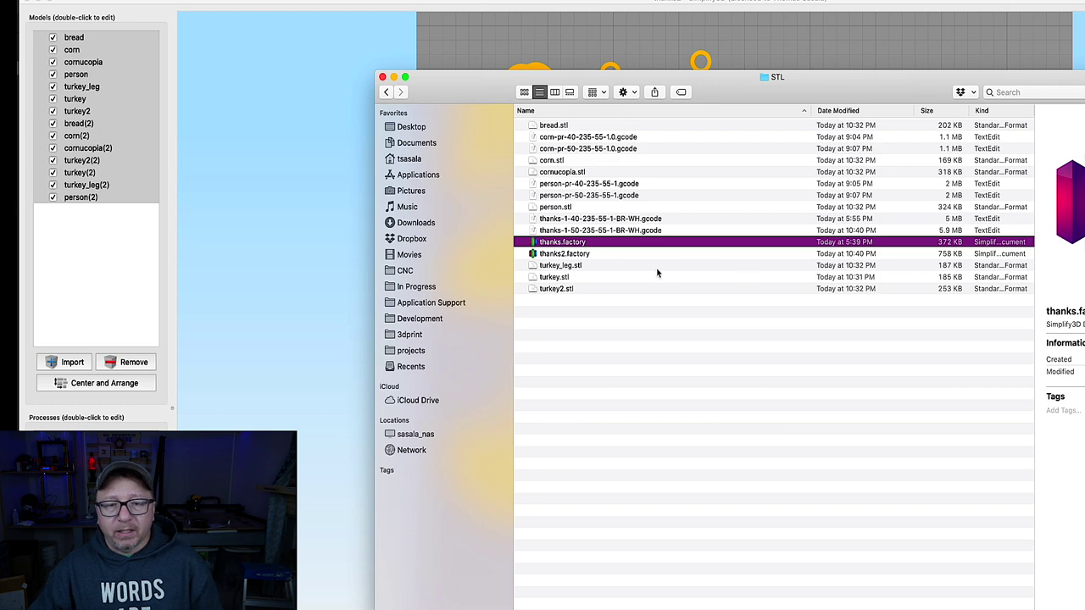
# Open thanks-1-50-235-55-1-BR-WH.gcode in TextEdit, then move its window to the top and enlarge it
pyautogui.click(612, 231)
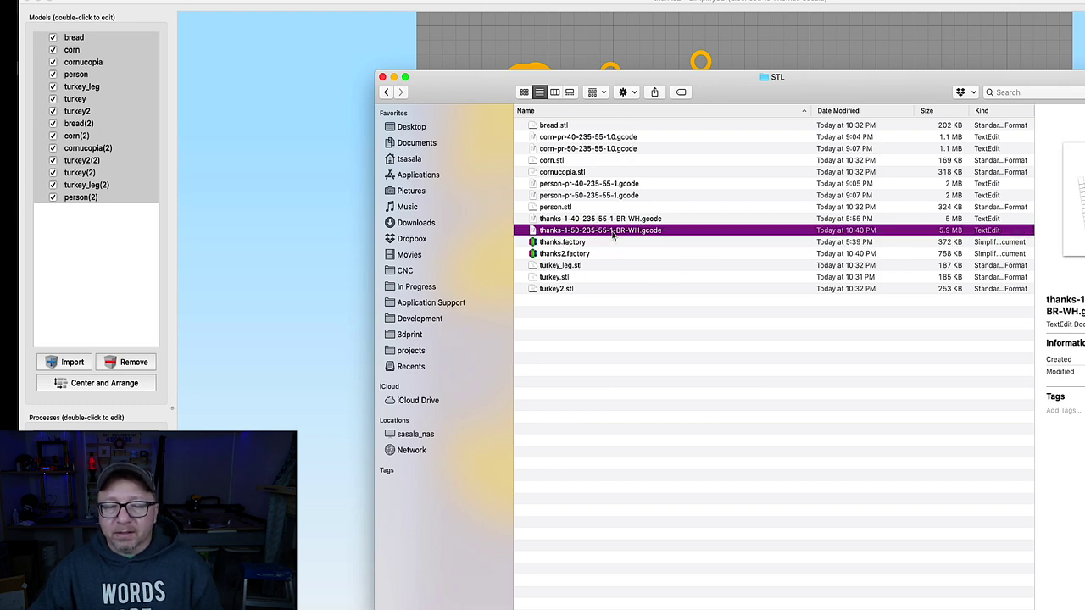
pyautogui.doubleClick(613, 232)
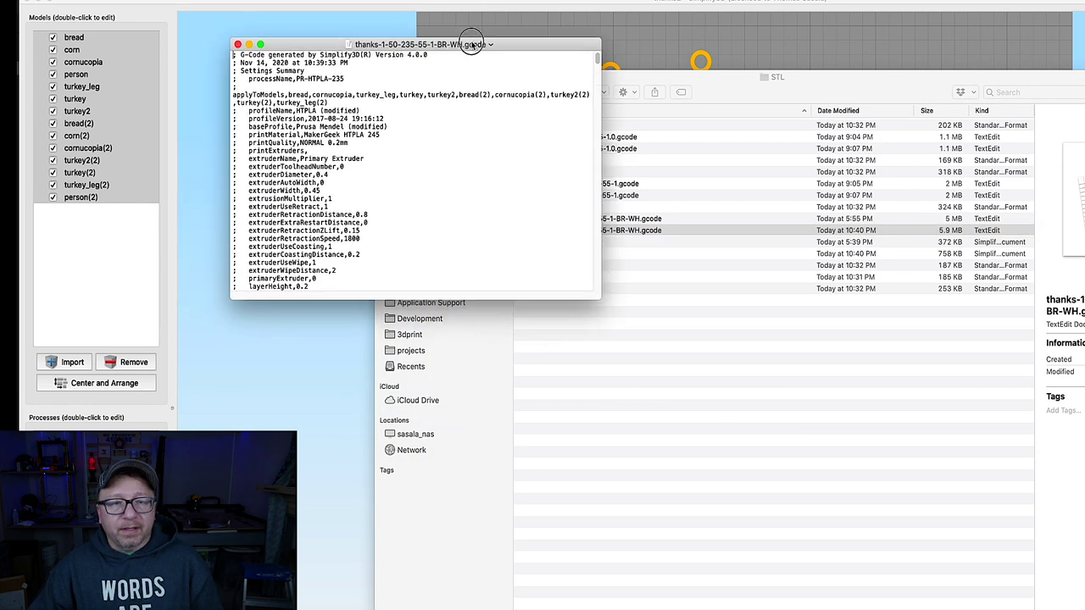
pyautogui.moveTo(506, 38); pyautogui.dragTo(601, 6)
pyautogui.moveTo(722, 255); pyautogui.dragTo(1017, 509)
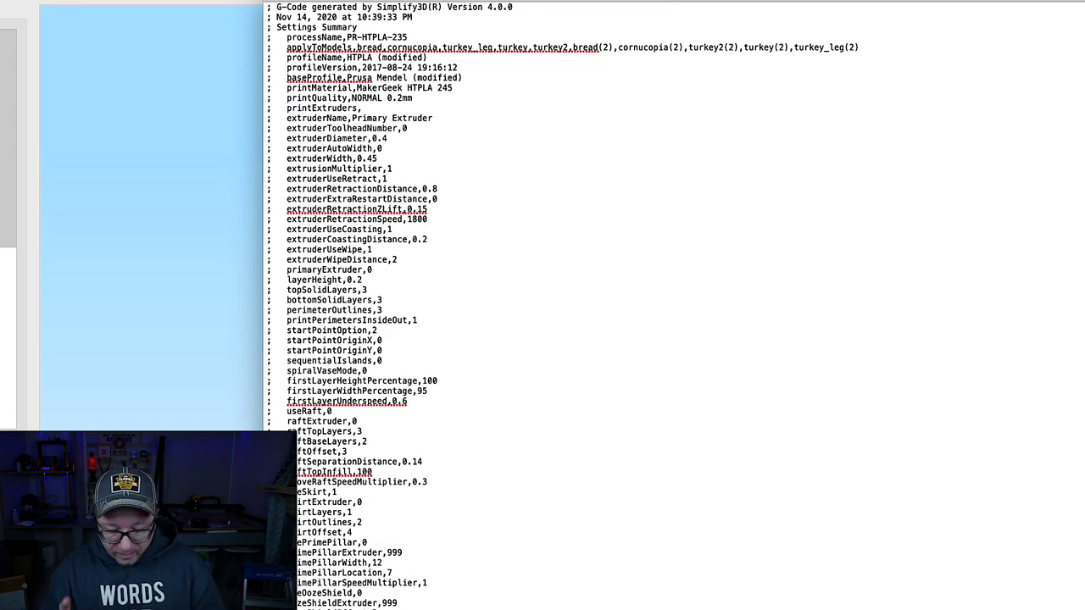
# Scroll through the G-code header and highlight the '; layer 1, Z = 0.200' line
pyautogui.scroll(-10, 718, 577)
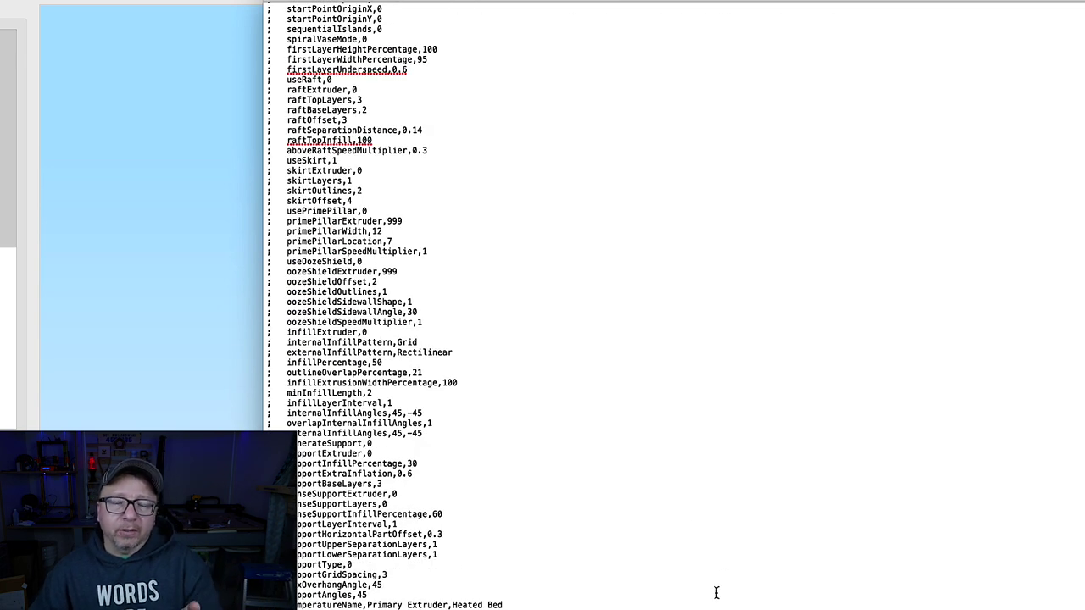
pyautogui.scroll(-7, 669, 582)
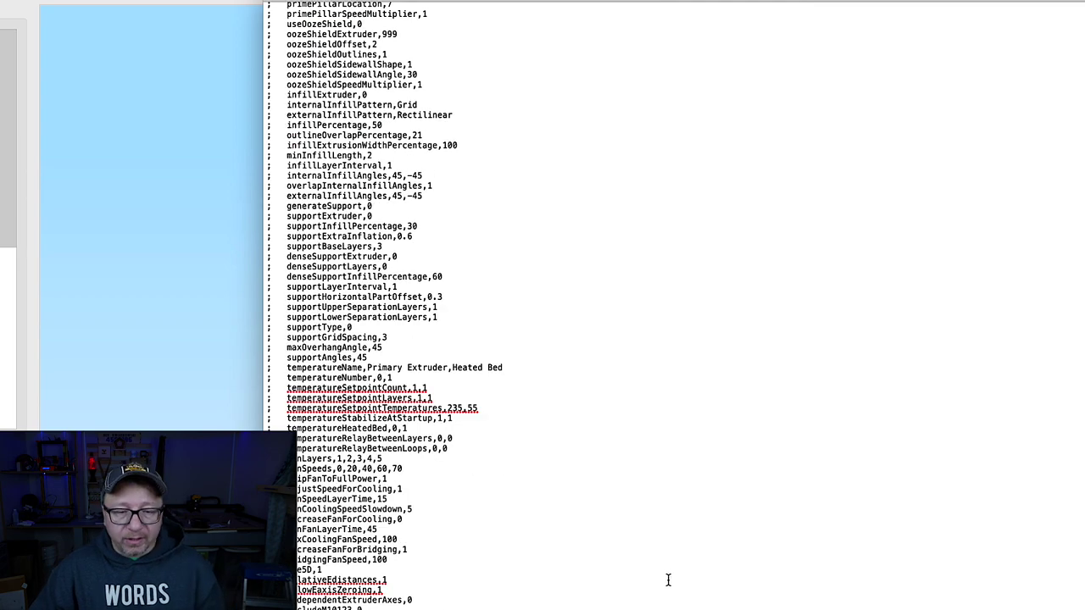
pyautogui.scroll(-18, 670, 582)
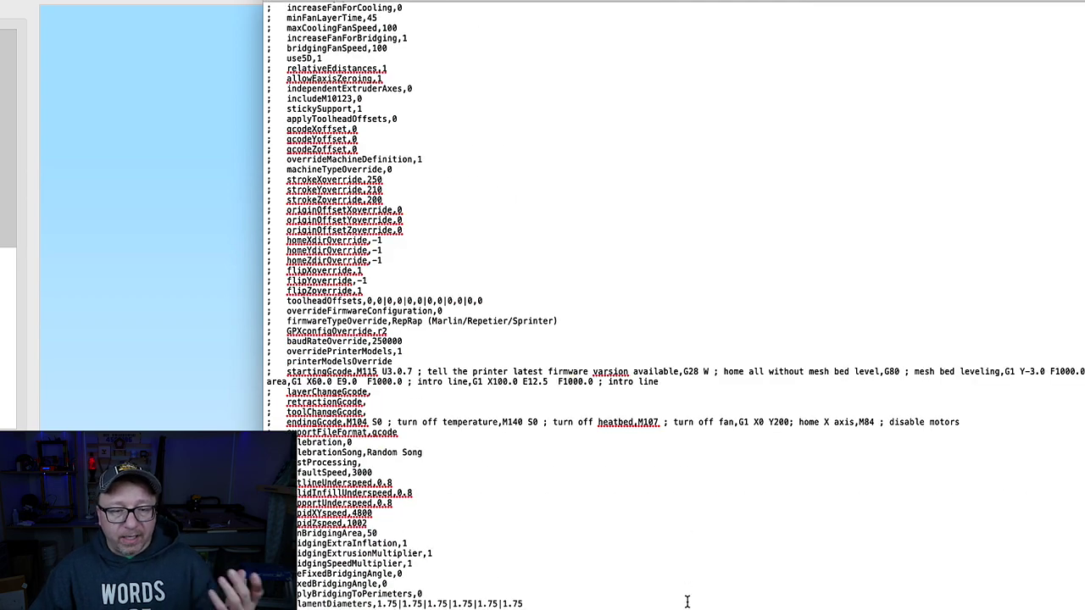
pyautogui.scroll(-17, 690, 605)
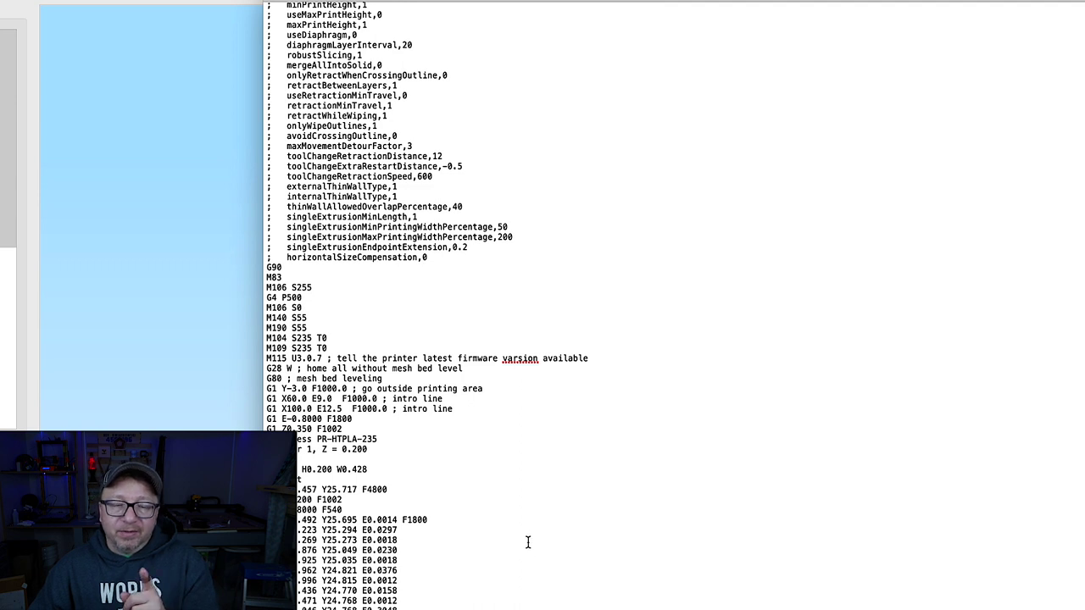
pyautogui.moveTo(267, 450); pyautogui.dragTo(388, 448)
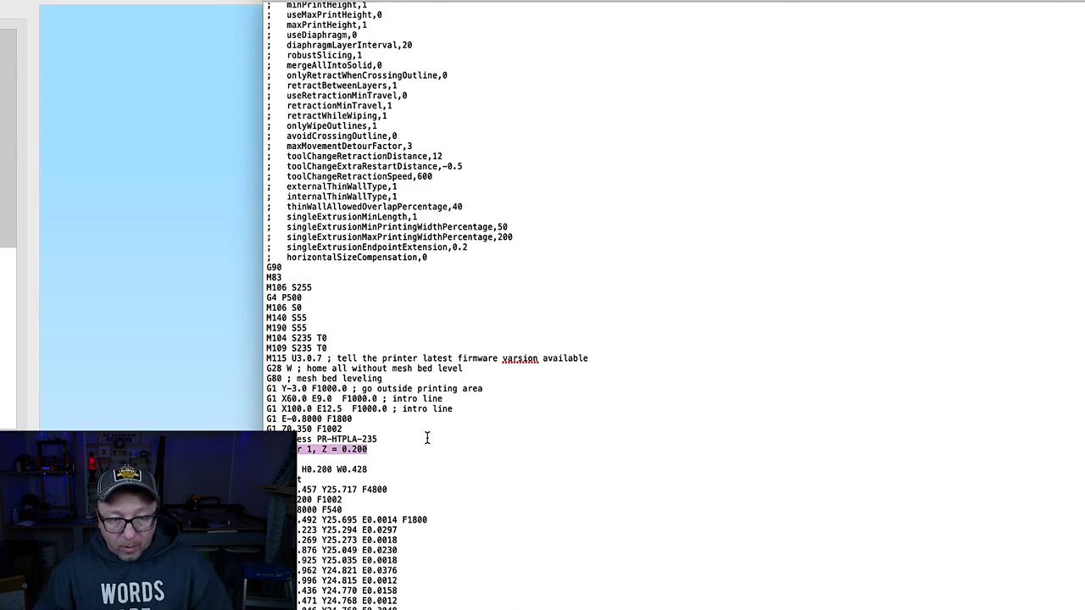
# Search the G-code for 'z = 1.2' and place the cursor on the layer 6 line
pyautogui.click(428, 444)
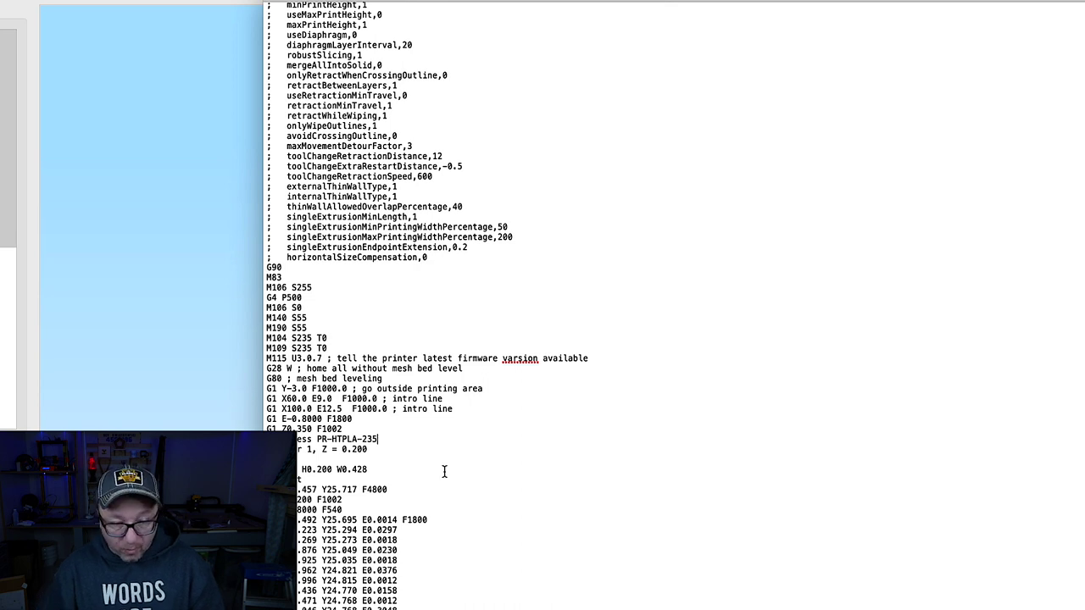
pyautogui.press('super+f')
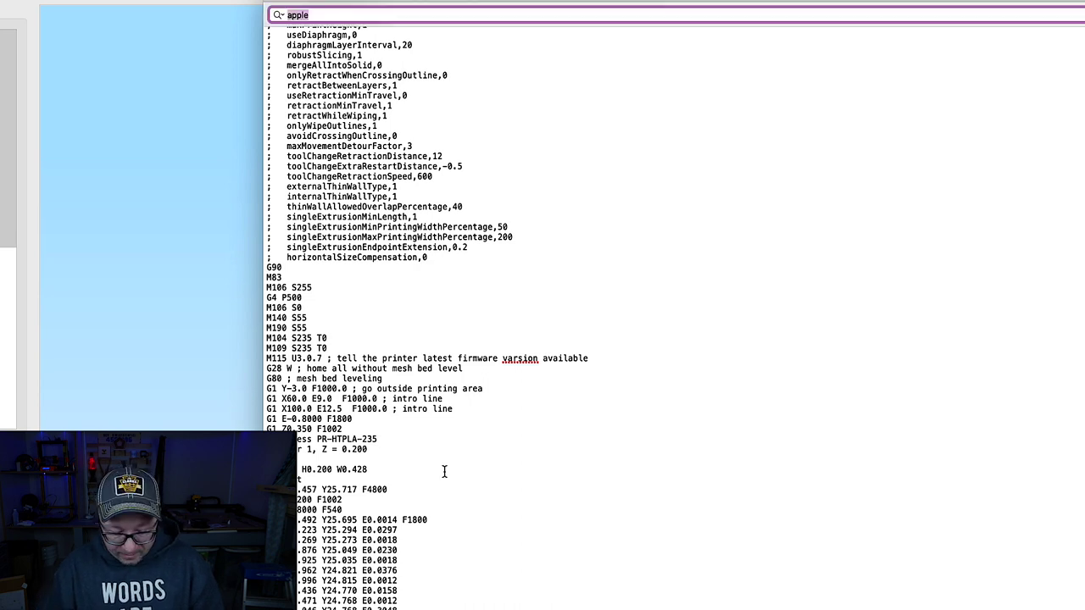
pyautogui.write('z = 1')
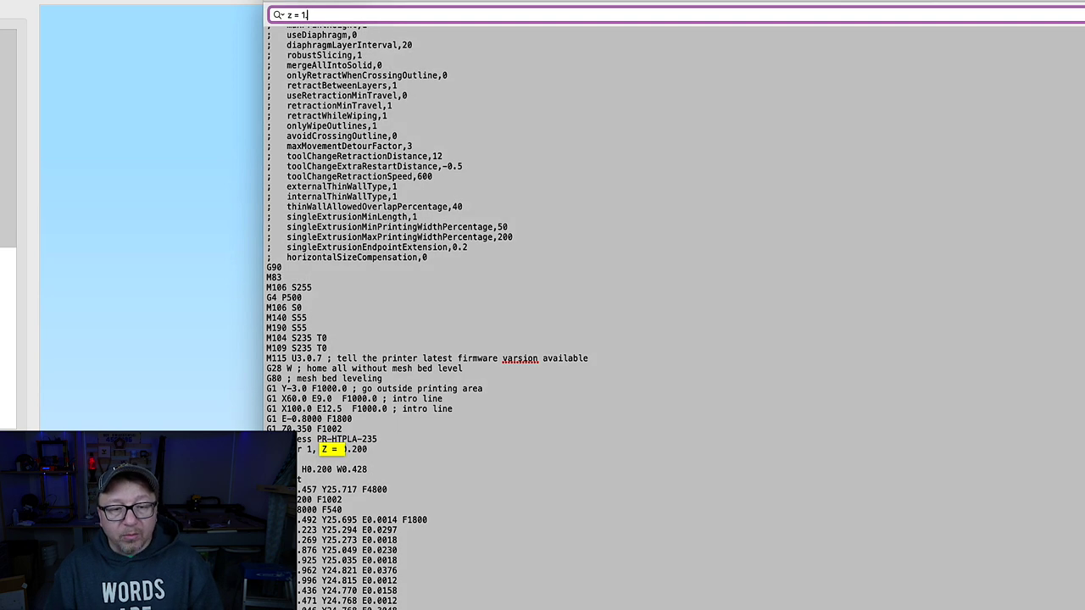
pyautogui.write('.2')
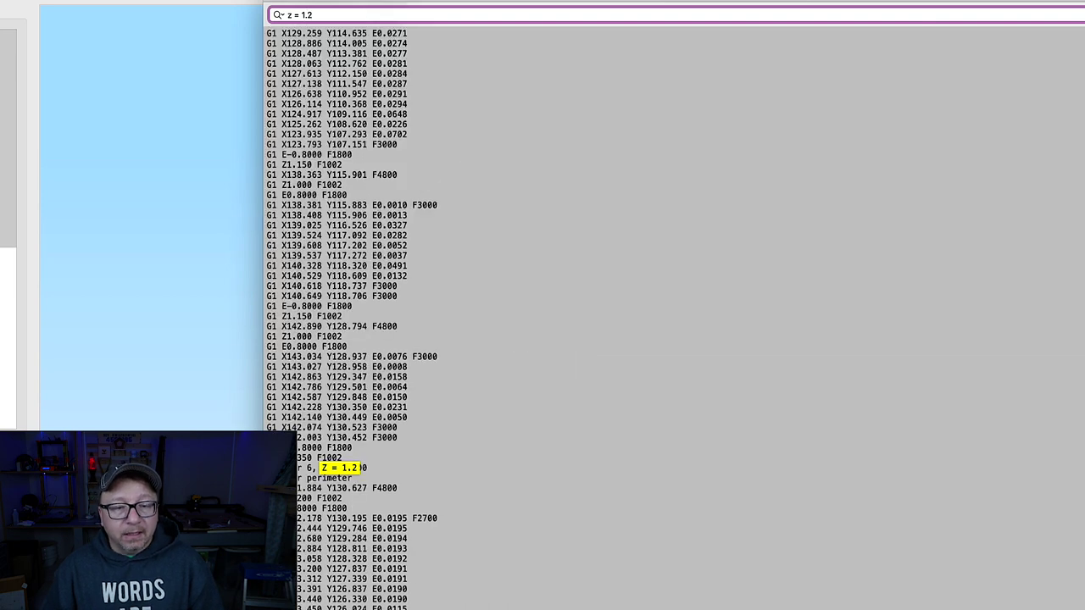
pyautogui.click(315, 466)
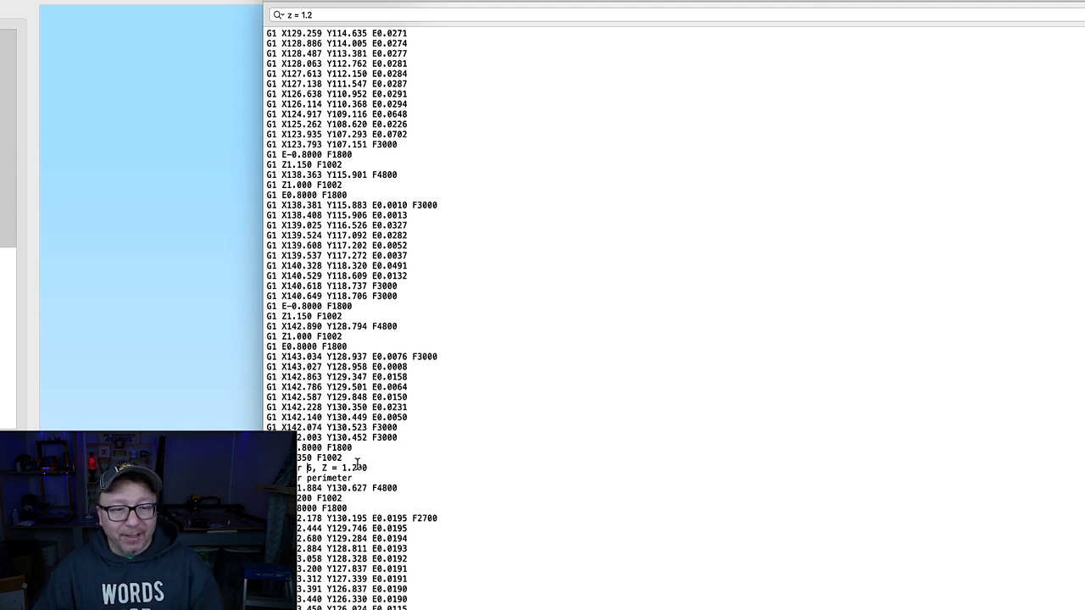
# Insert a '; Color Change' line just above the layer 6, Z = 1.200 section
pyautogui.press('Up')
pyautogui.press('Return')
pyautogui.press('Return')
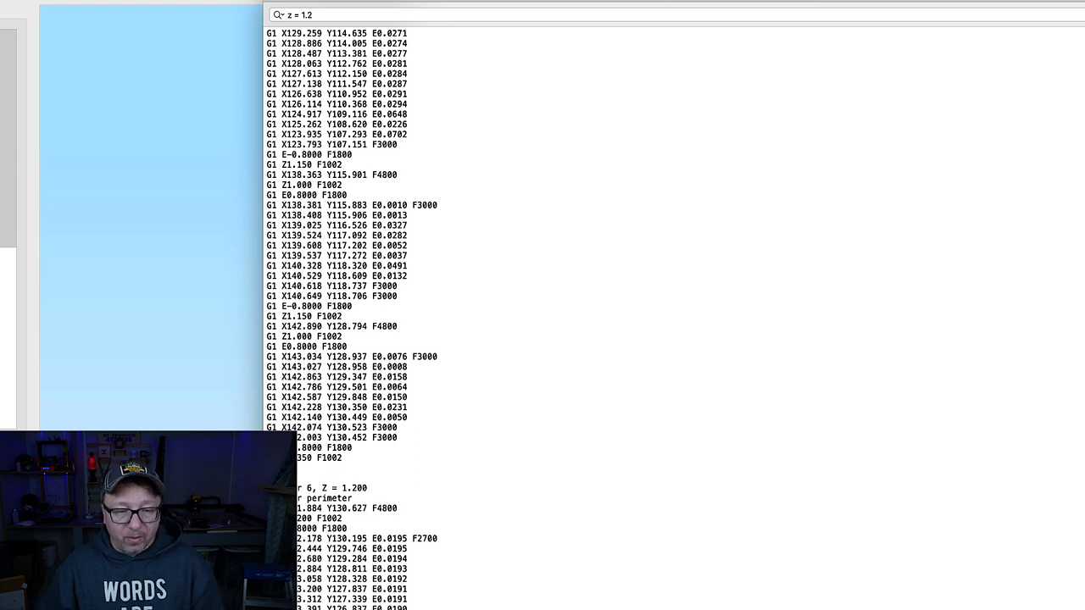
pyautogui.write('; Color Change')
pyautogui.press('Return')
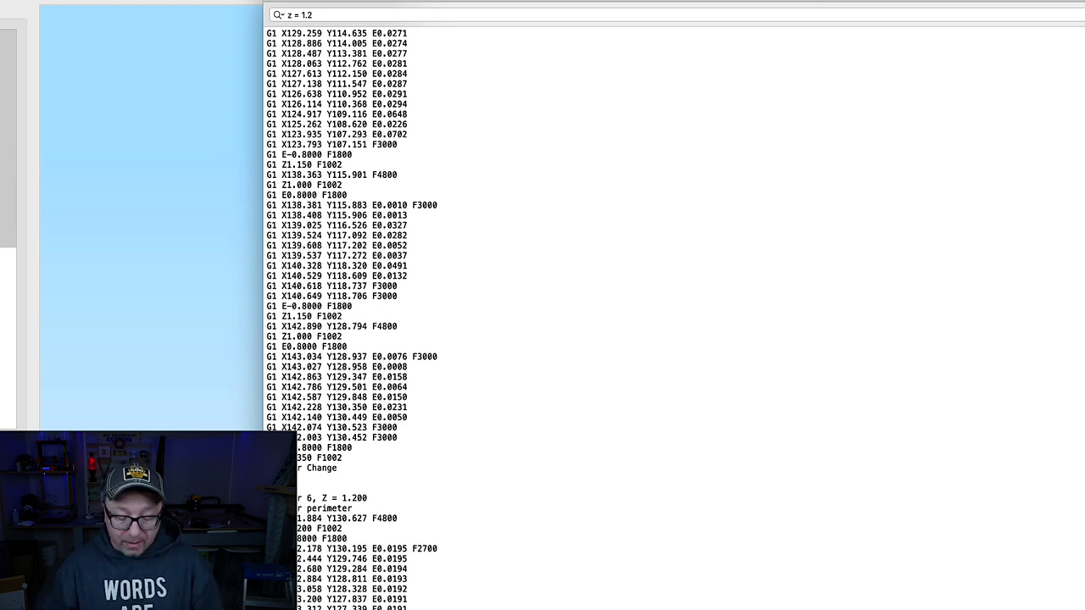